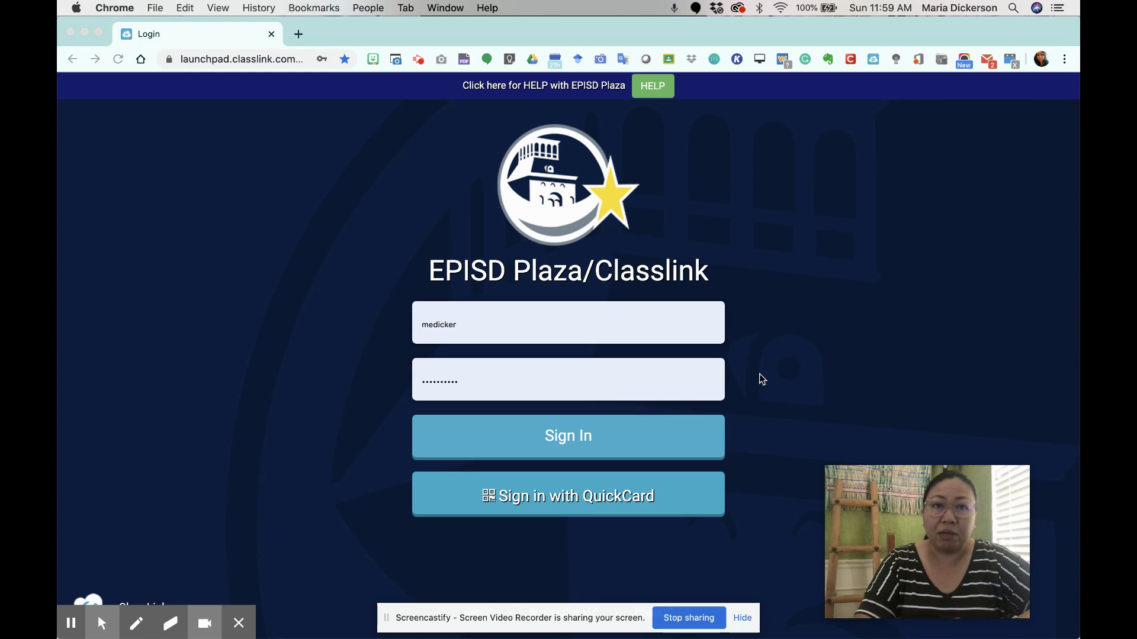
Sign in to ClassLink LaunchPad and launch Schoology (Staff) from the EPISD Teacher Tools folder
click(574, 438)
click(581, 438)
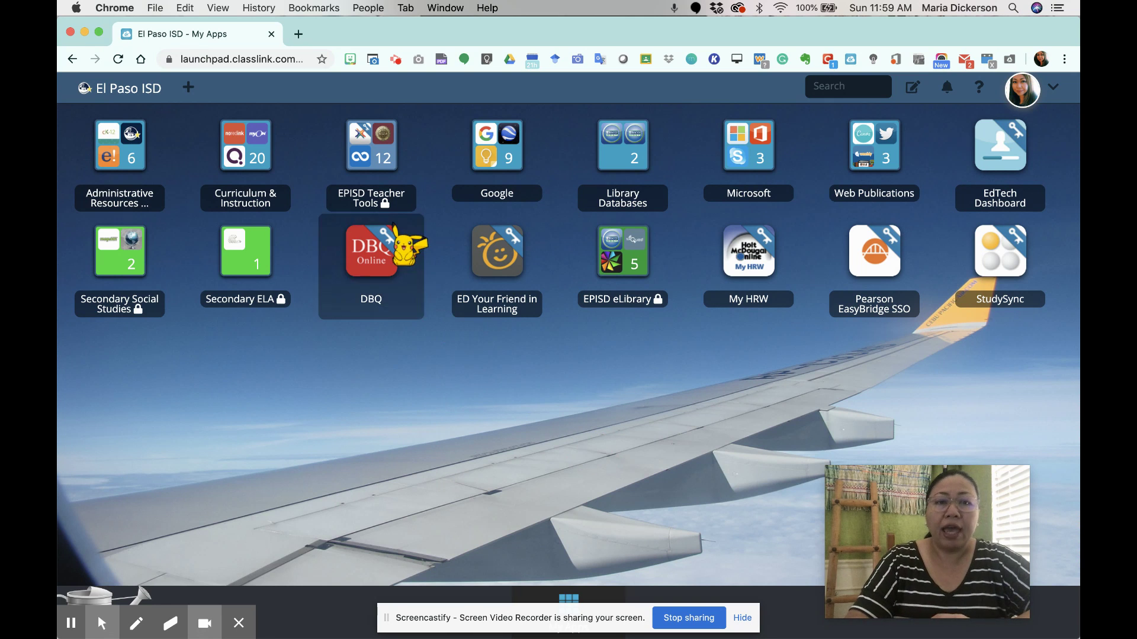
click(359, 147)
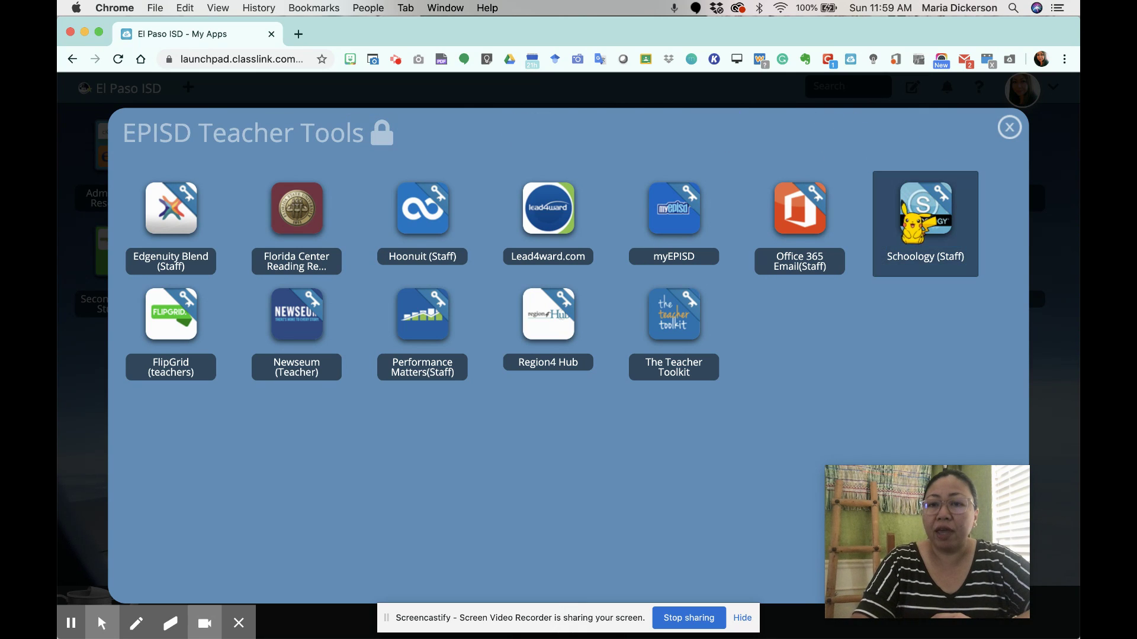
click(947, 216)
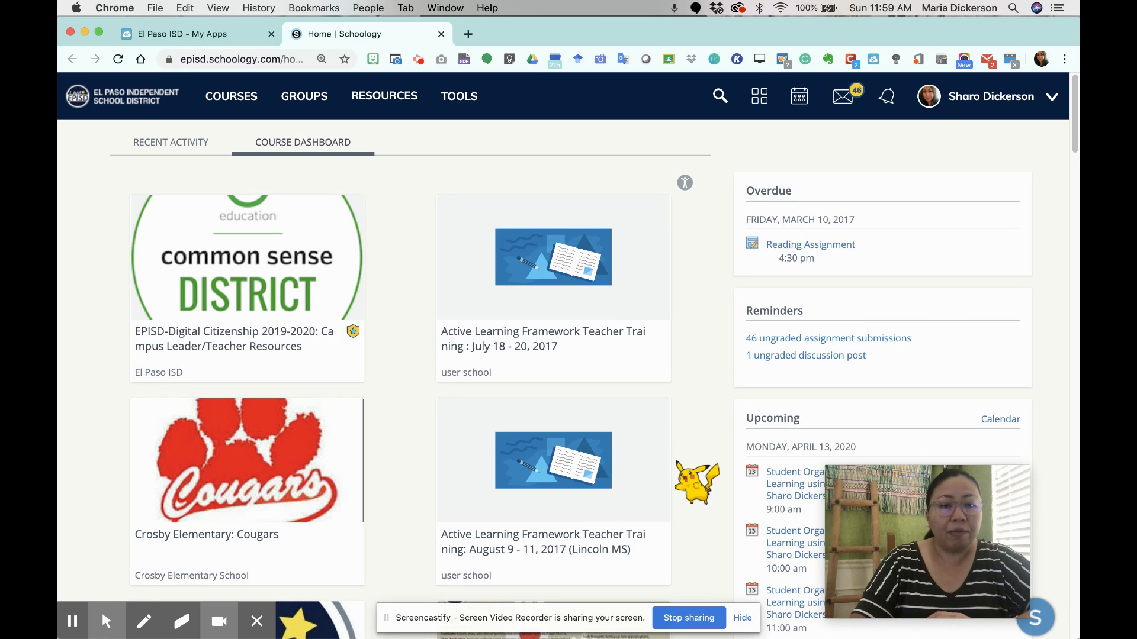
Scroll the Course Dashboard to the 6th Grade Mathematics Period 1 card and open that course
scroll(696, 482, down, 13)
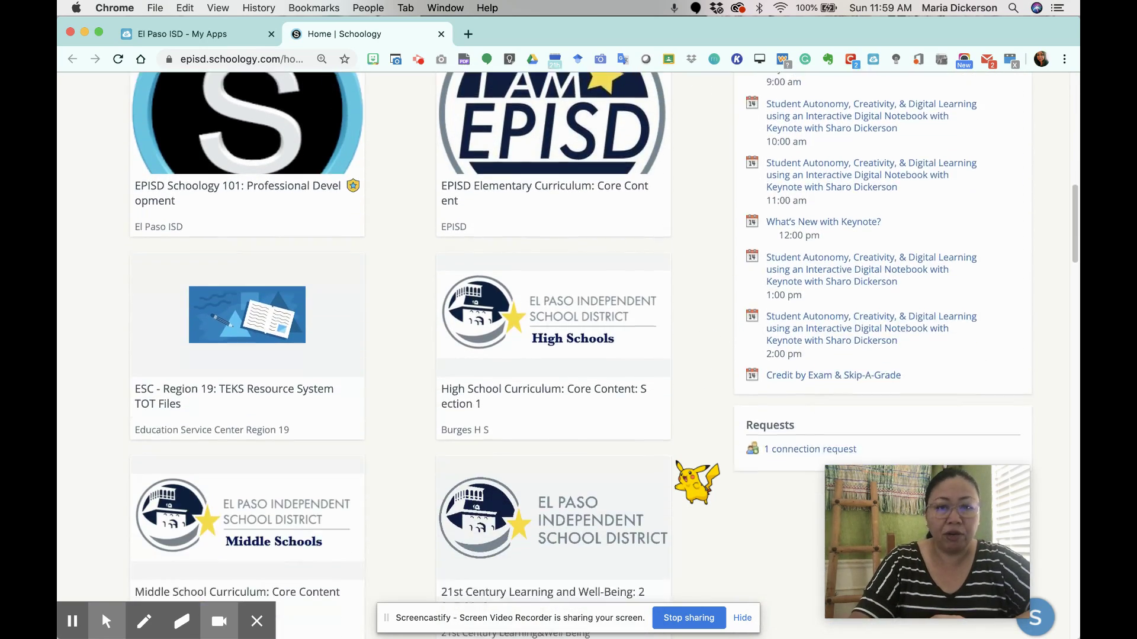
scroll(696, 482, down, 12)
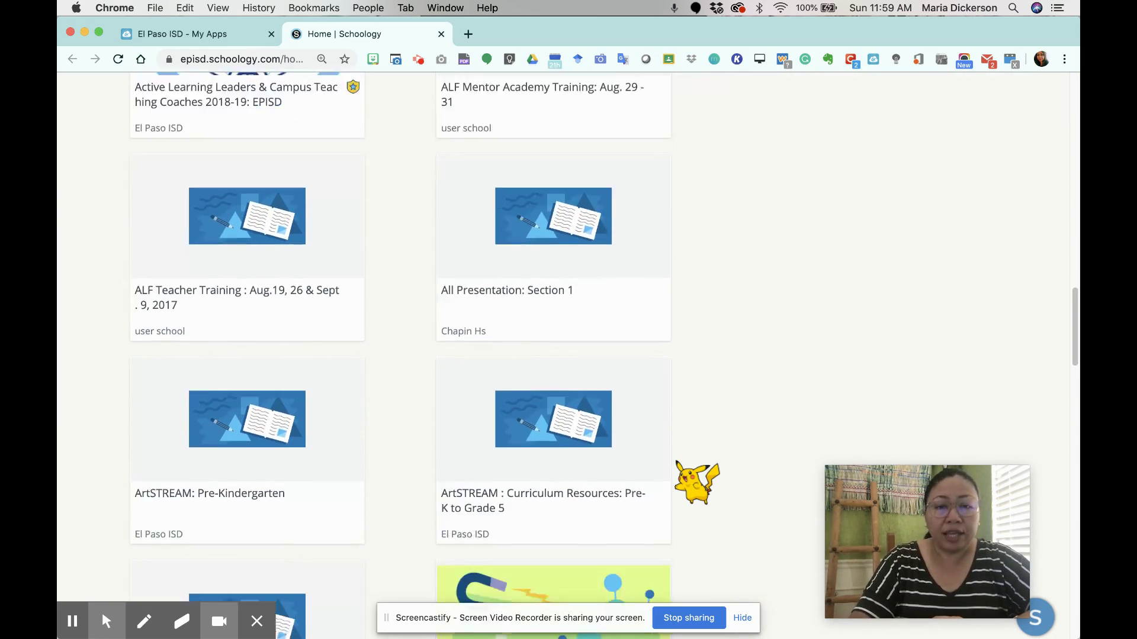
scroll(695, 483, down, 7)
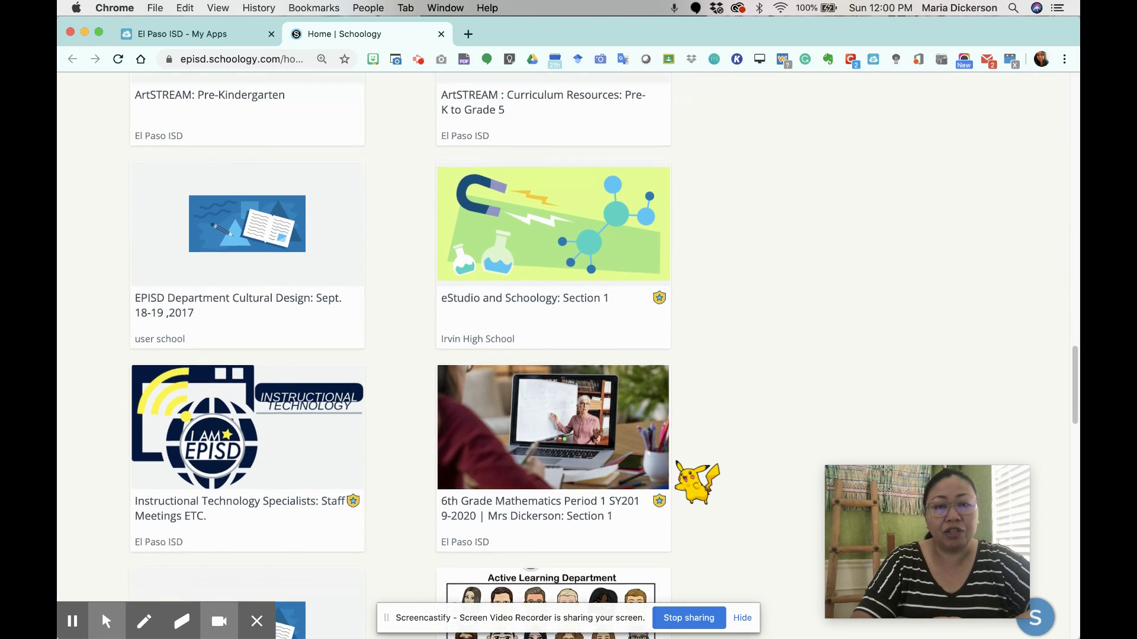
scroll(696, 482, down, 1)
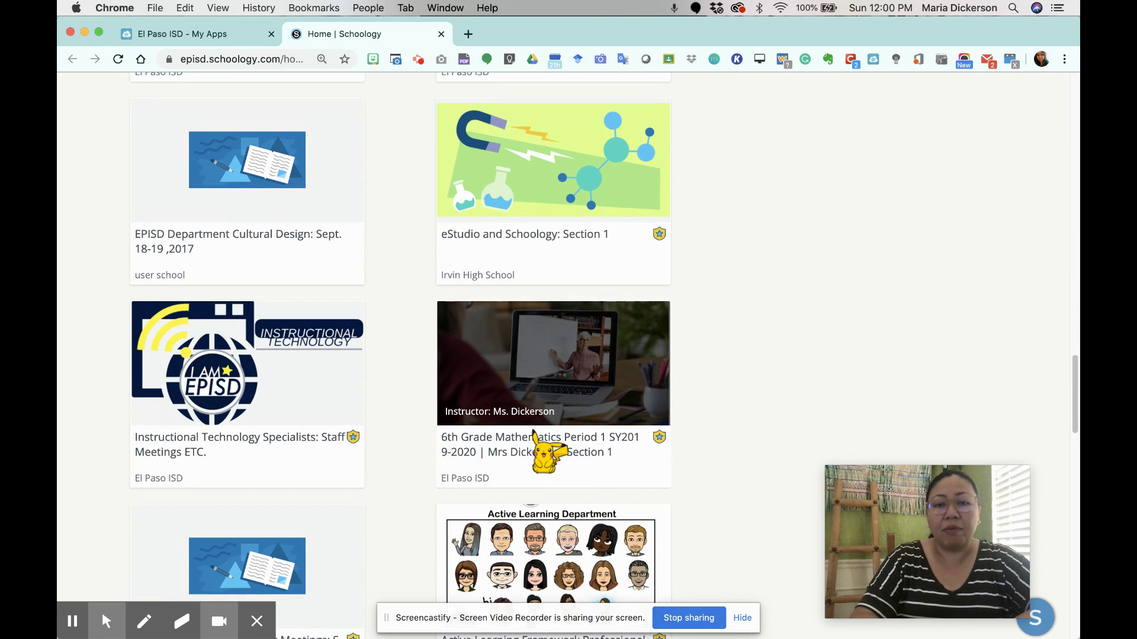
click(535, 436)
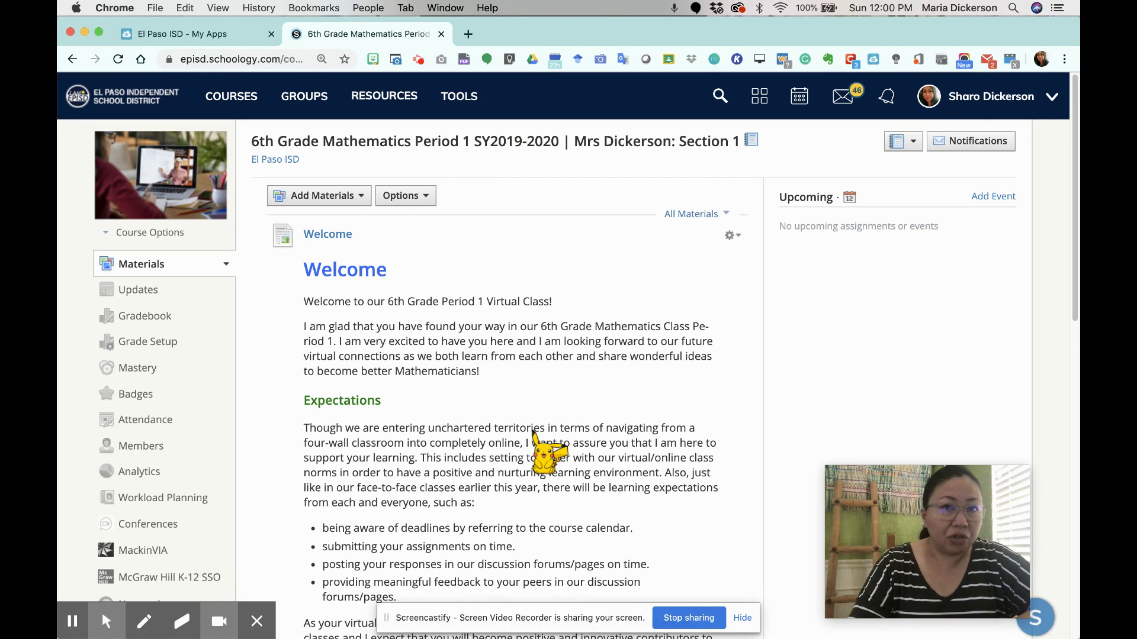
Find Teams Meeting in the course's left sidebar and open it
scroll(536, 441, down, 2)
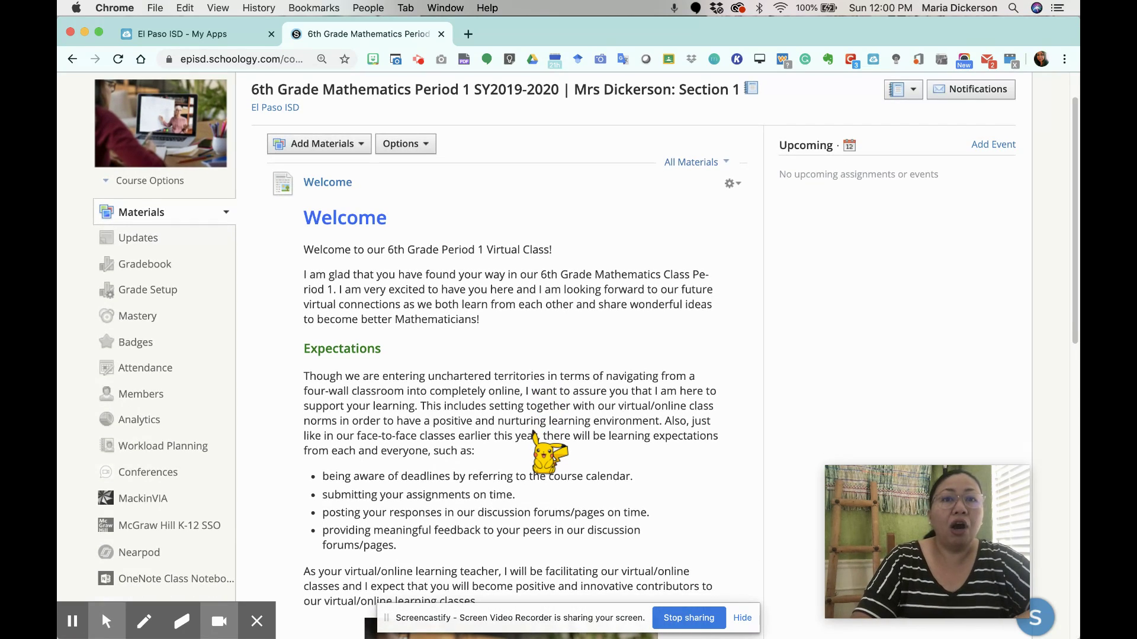
scroll(535, 435, down, 1)
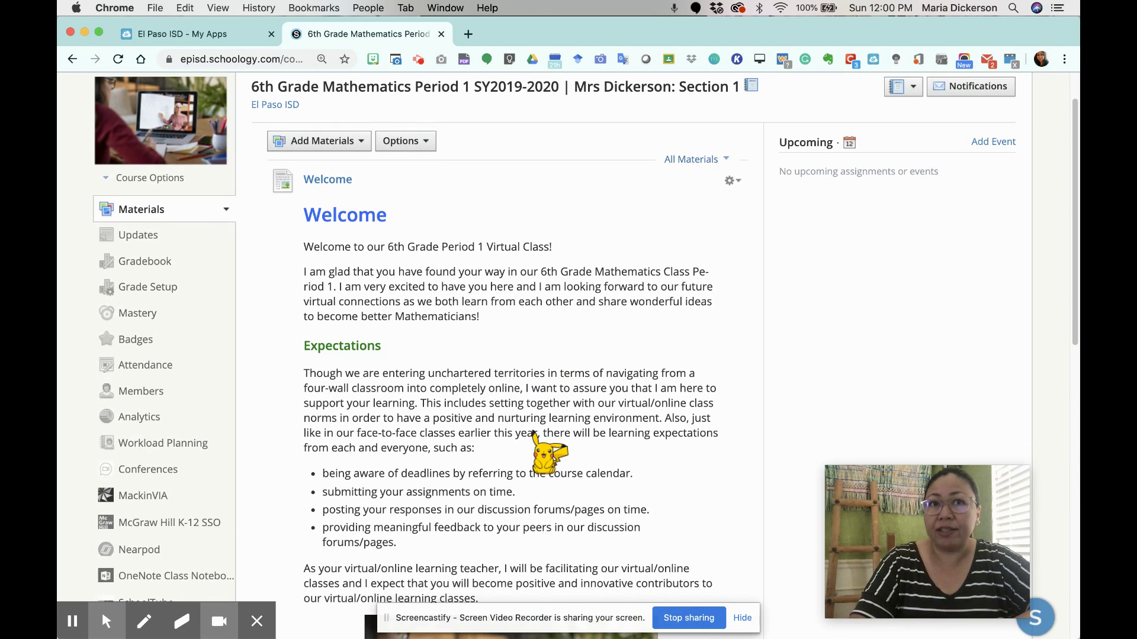
scroll(533, 435, down, 5)
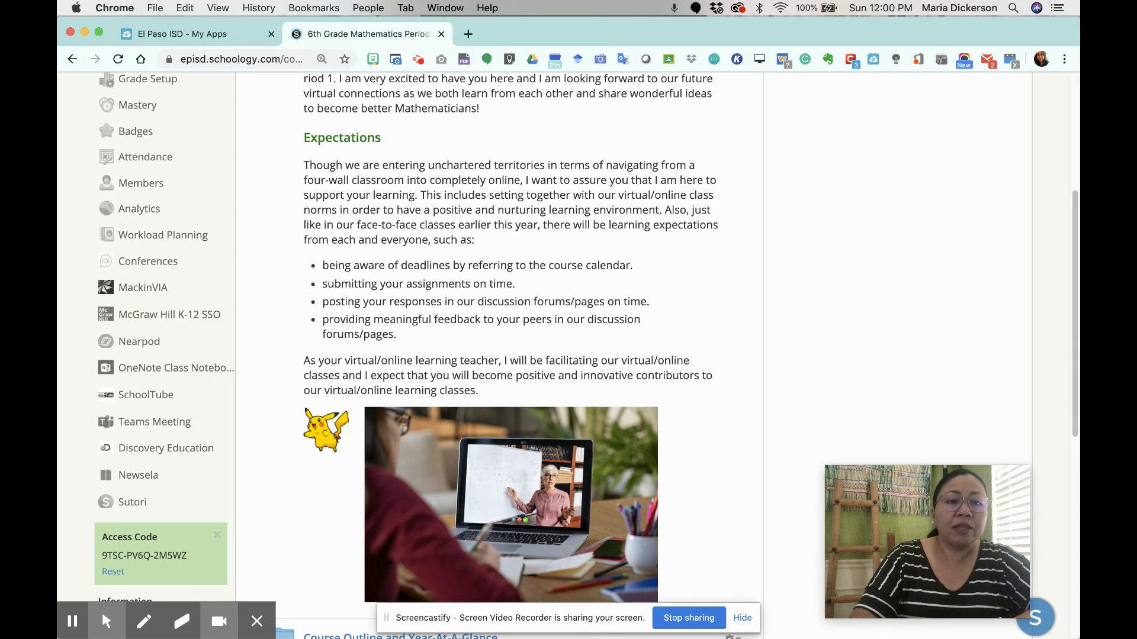
scroll(325, 431, up, 3)
scroll(325, 431, down, 4)
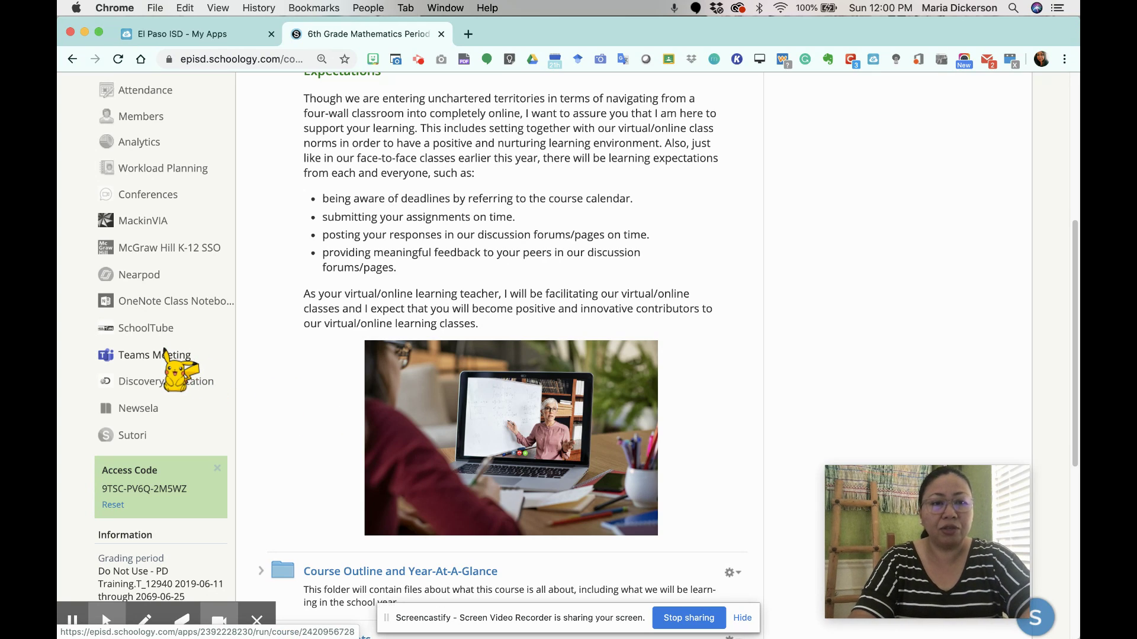
scroll(165, 354, up, 5)
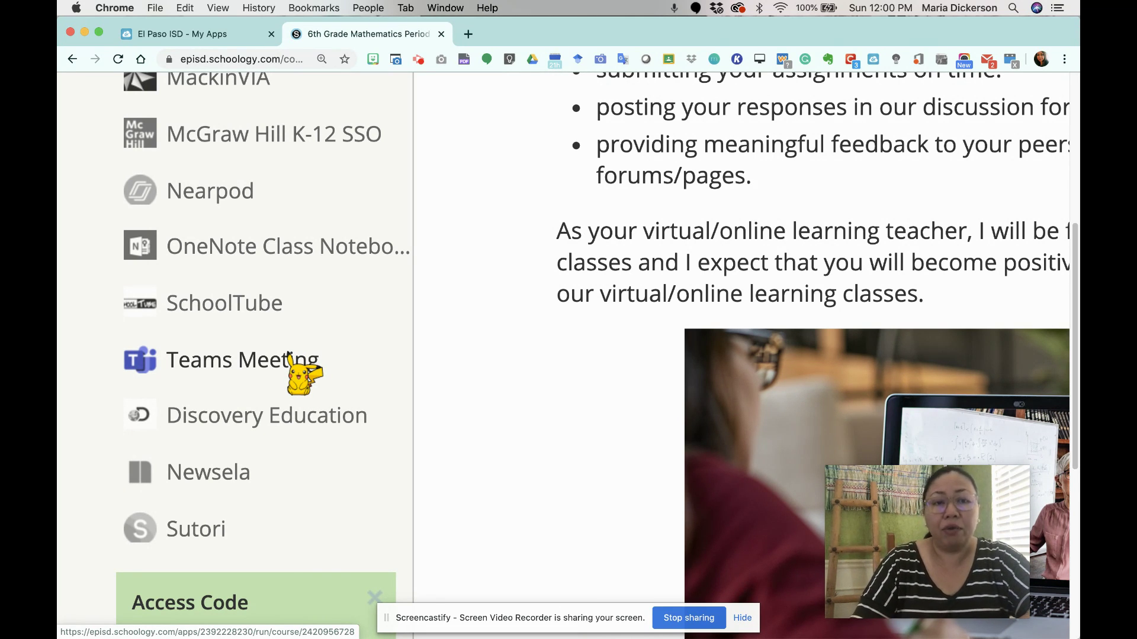
click(288, 354)
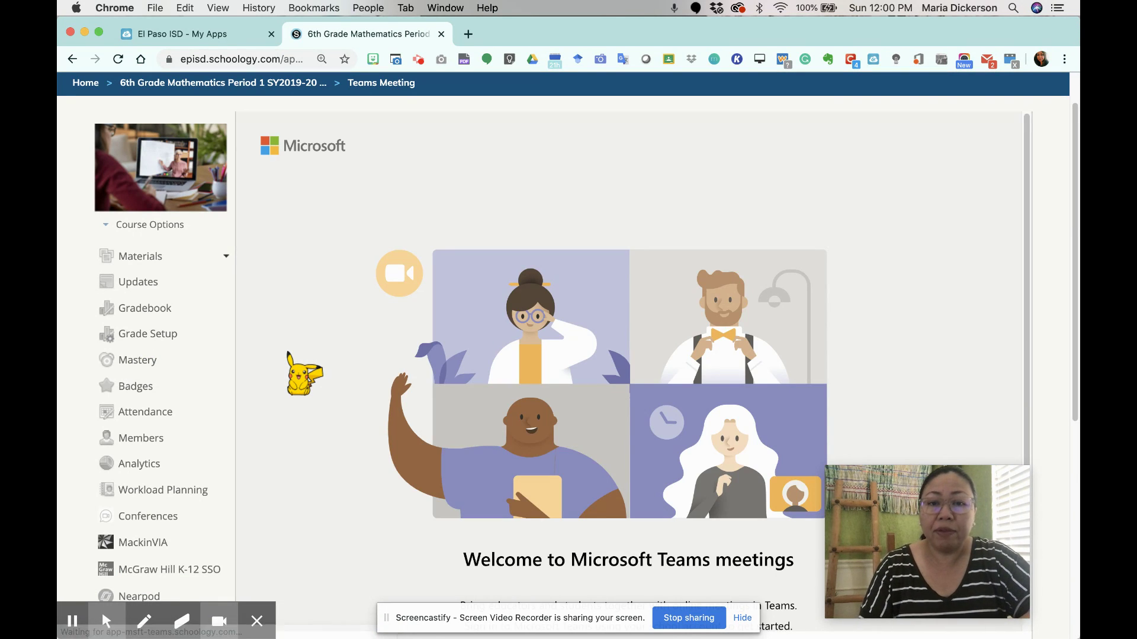
Sign in to Microsoft Teams, dismissing the privacy pop-up and refocusing the browser window
scroll(288, 354, down, 4)
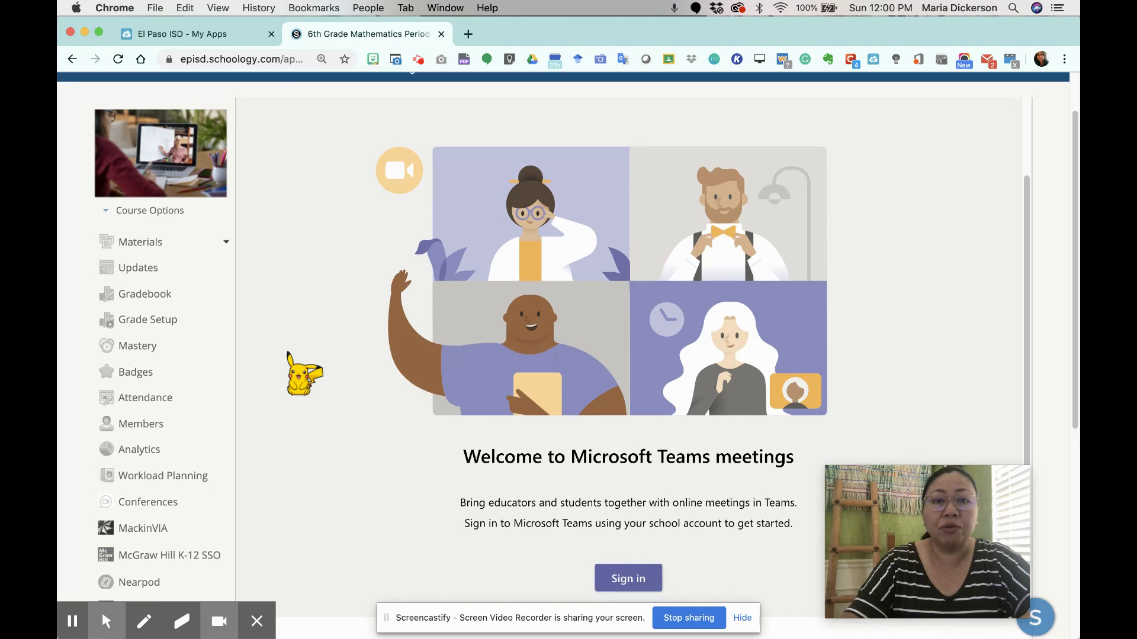
scroll(289, 354, down, 3)
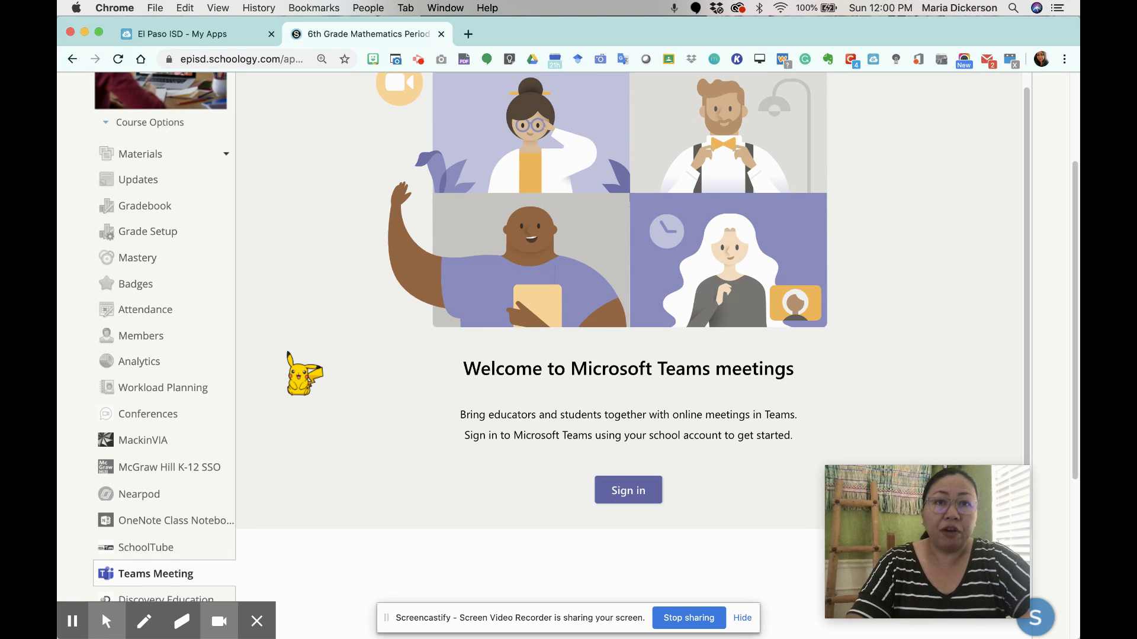
click(629, 491)
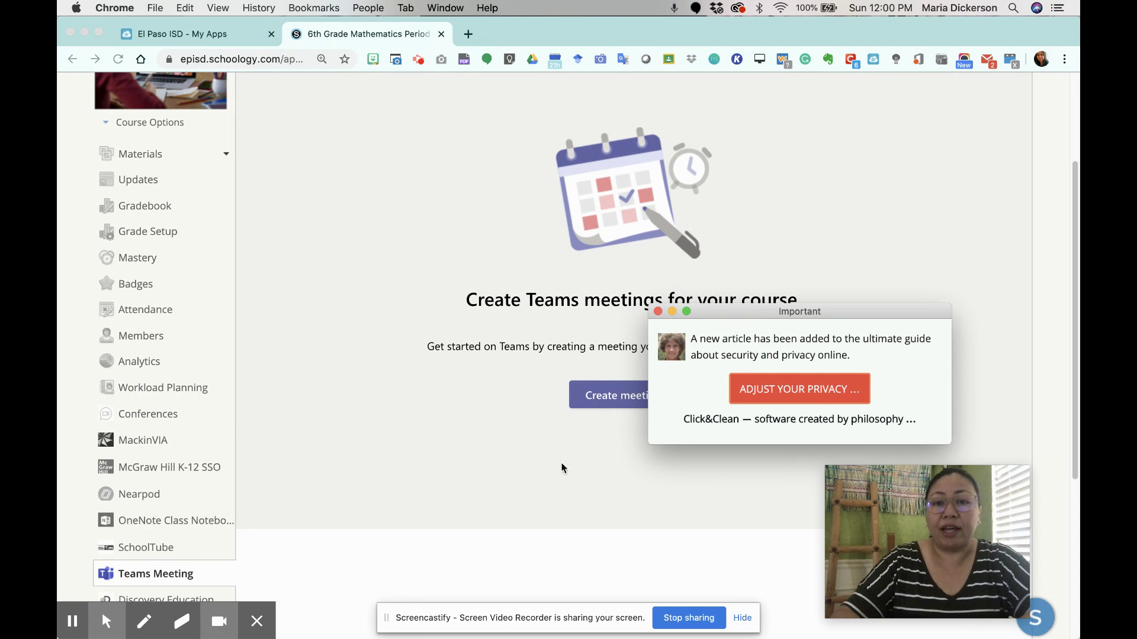
click(658, 312)
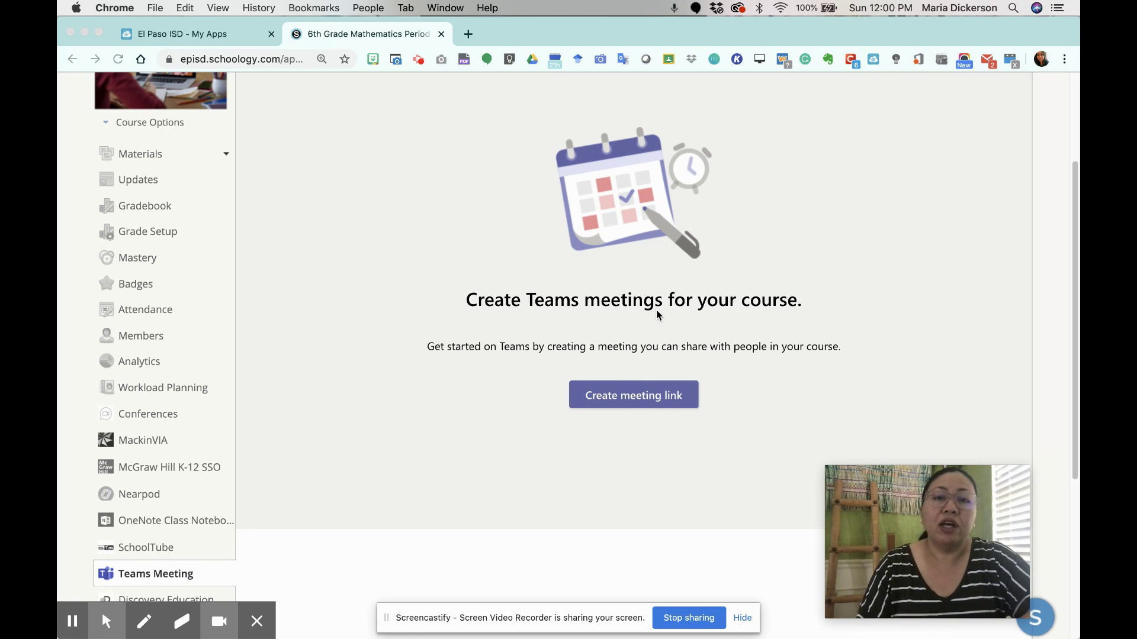
scroll(658, 314, up, 3)
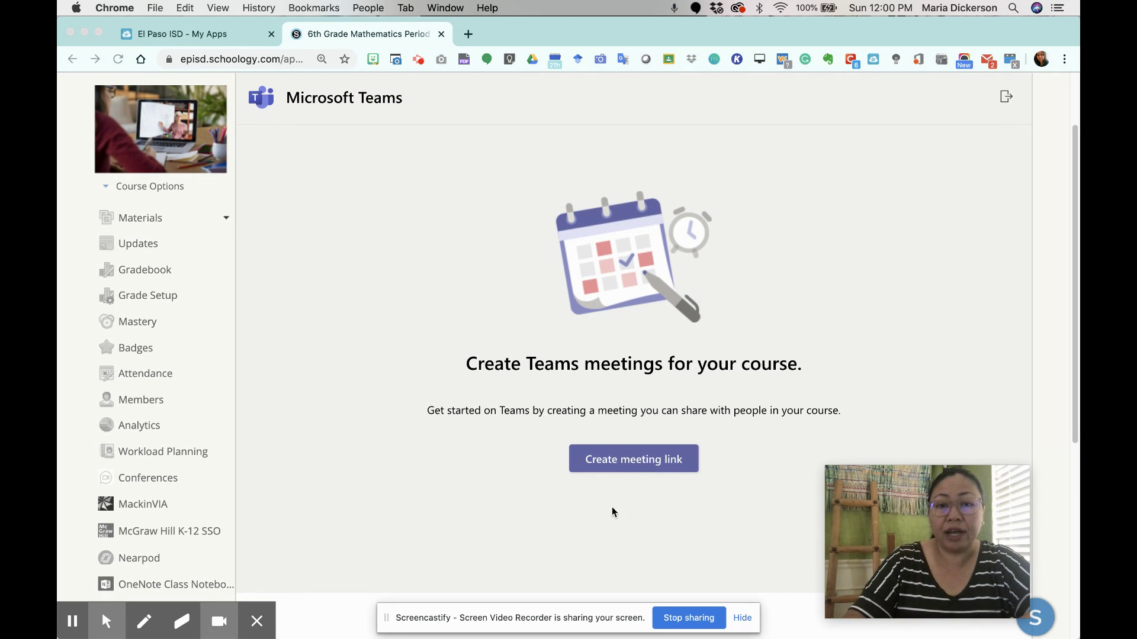
click(624, 461)
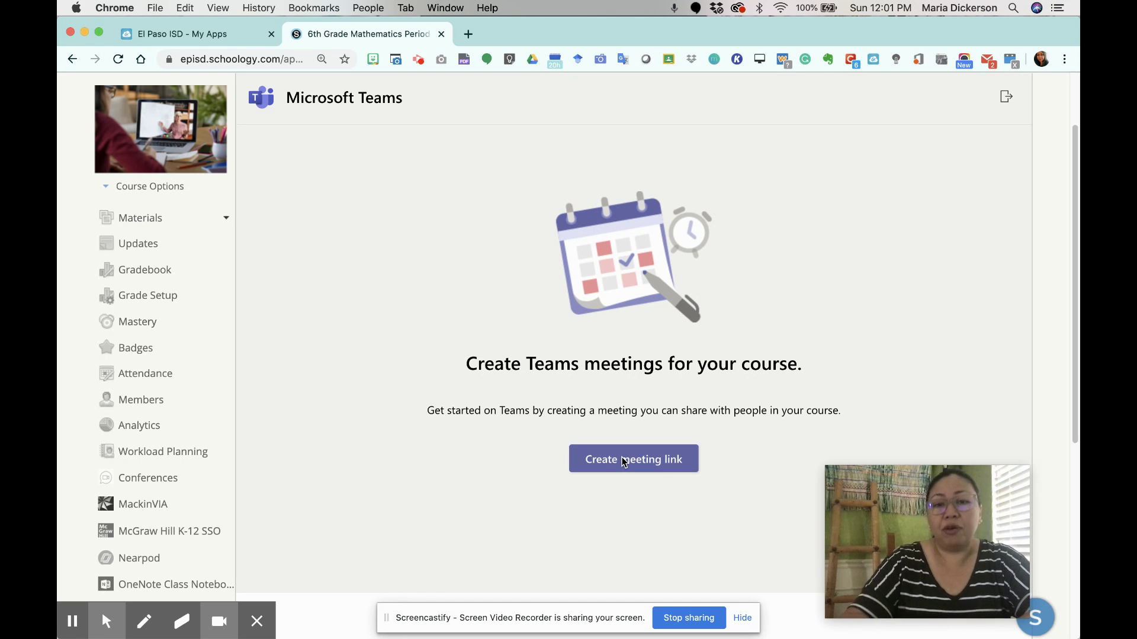
Start a new Teams meeting titled '1st Period 6th Grade Mathematics with' plus the teacher's name
click(628, 463)
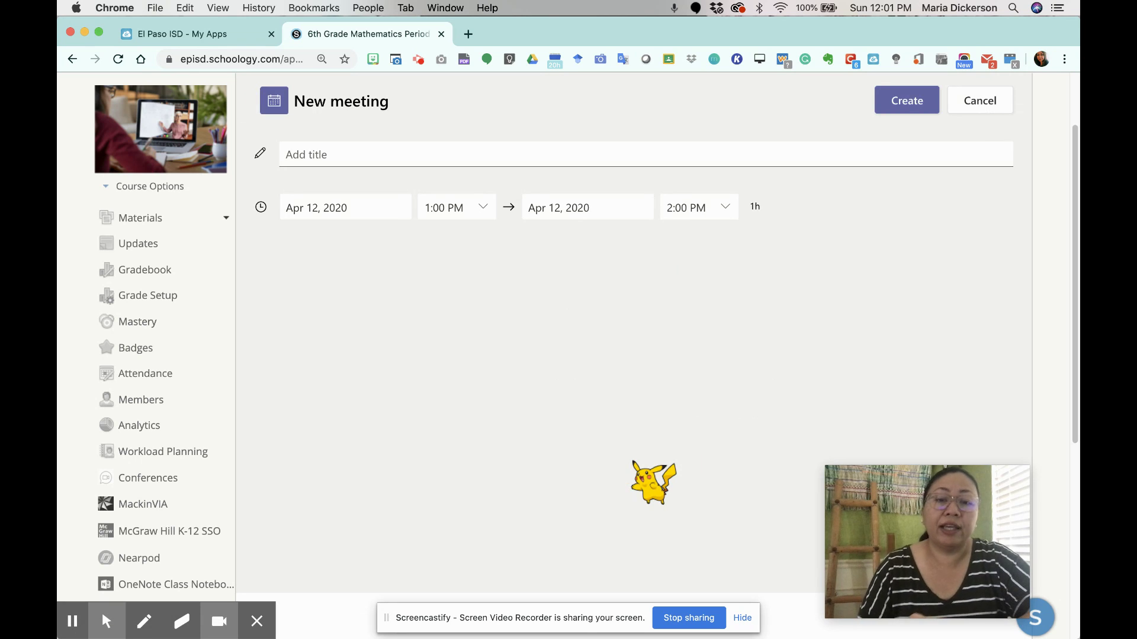
scroll(606, 399, up, 3)
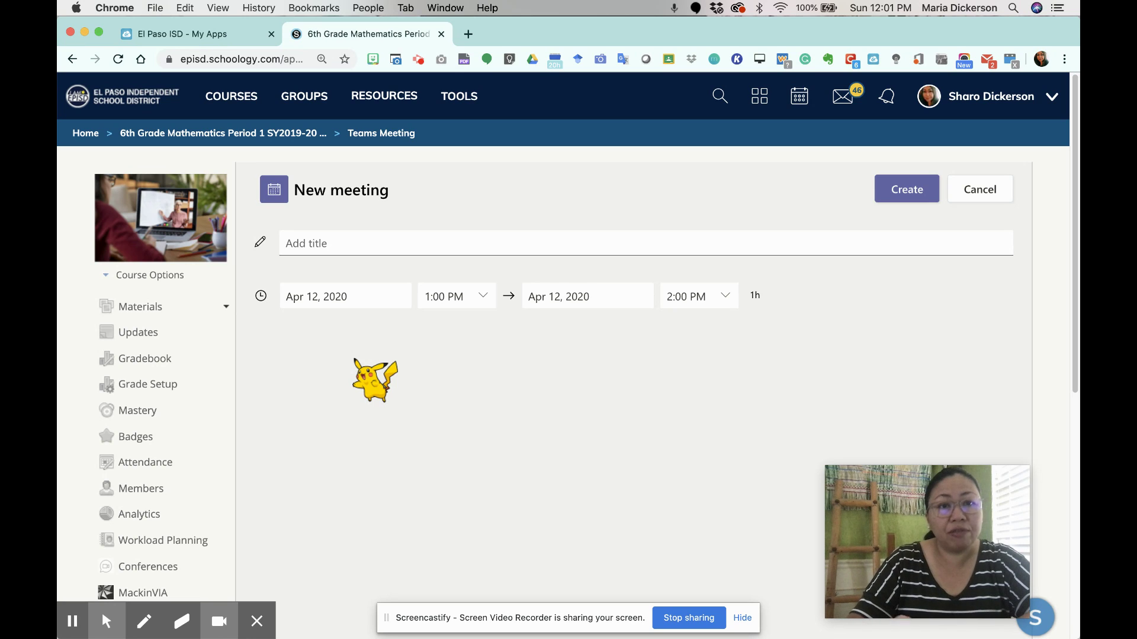
click(323, 243)
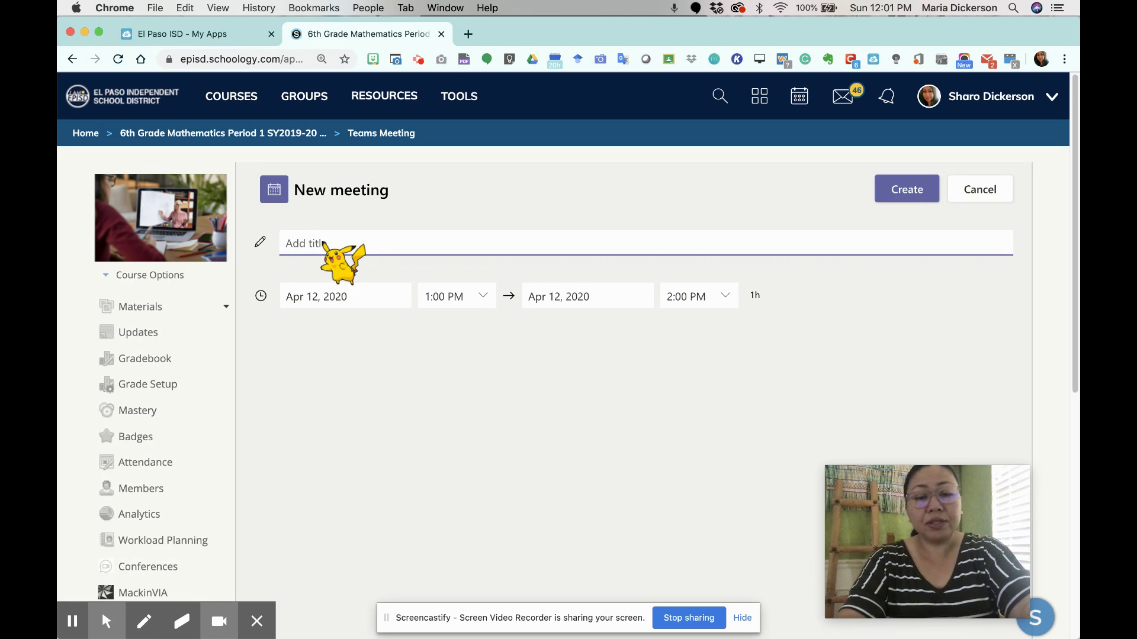
text(1st )
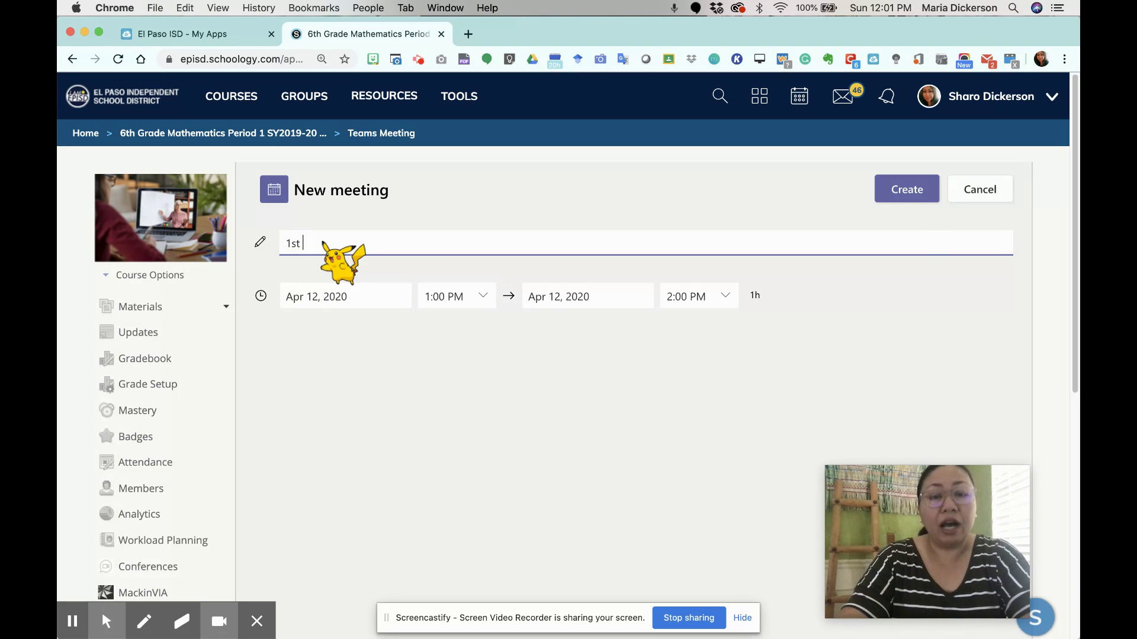
text(Period 6)
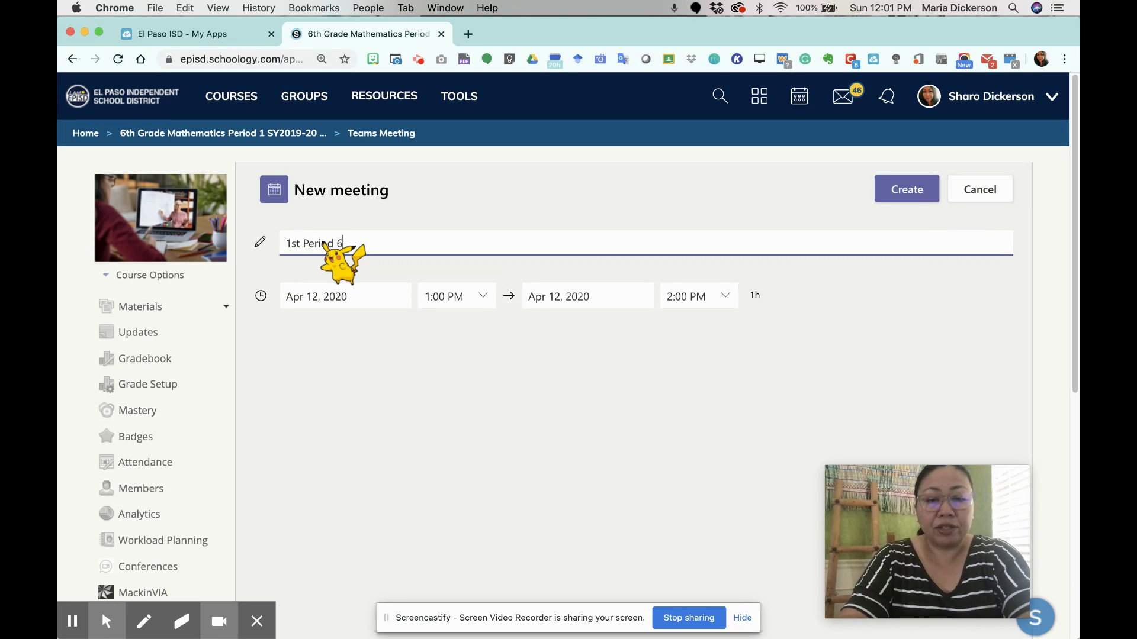
text(th Grade Mathematics with mrs.)
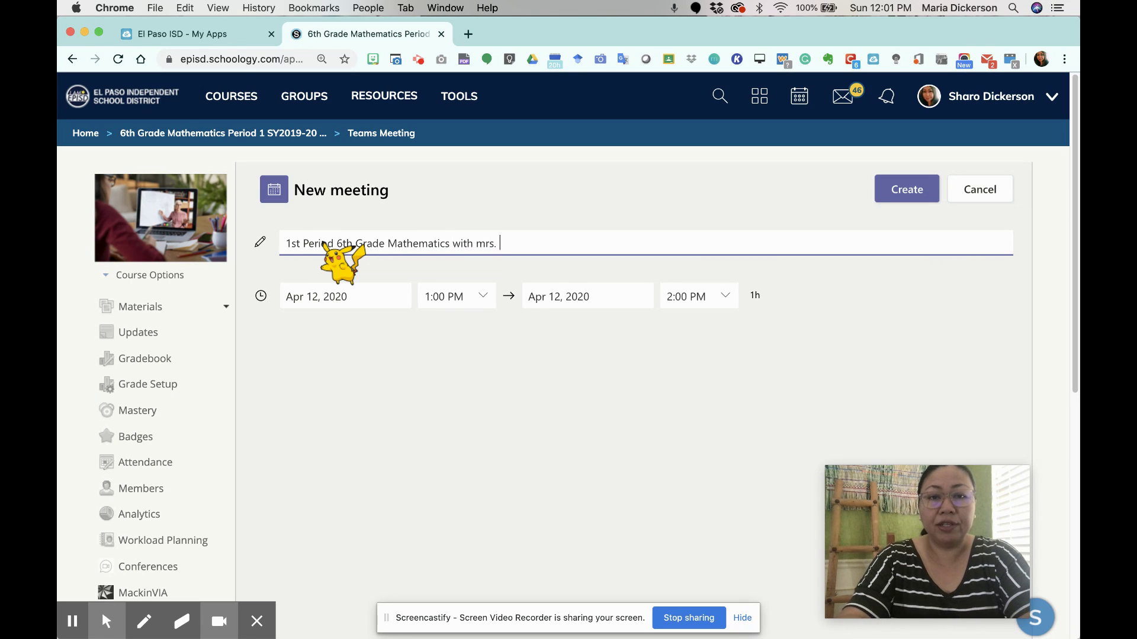
key(BackSpace)
key(BackSpace)
text(Mrs. Dio)
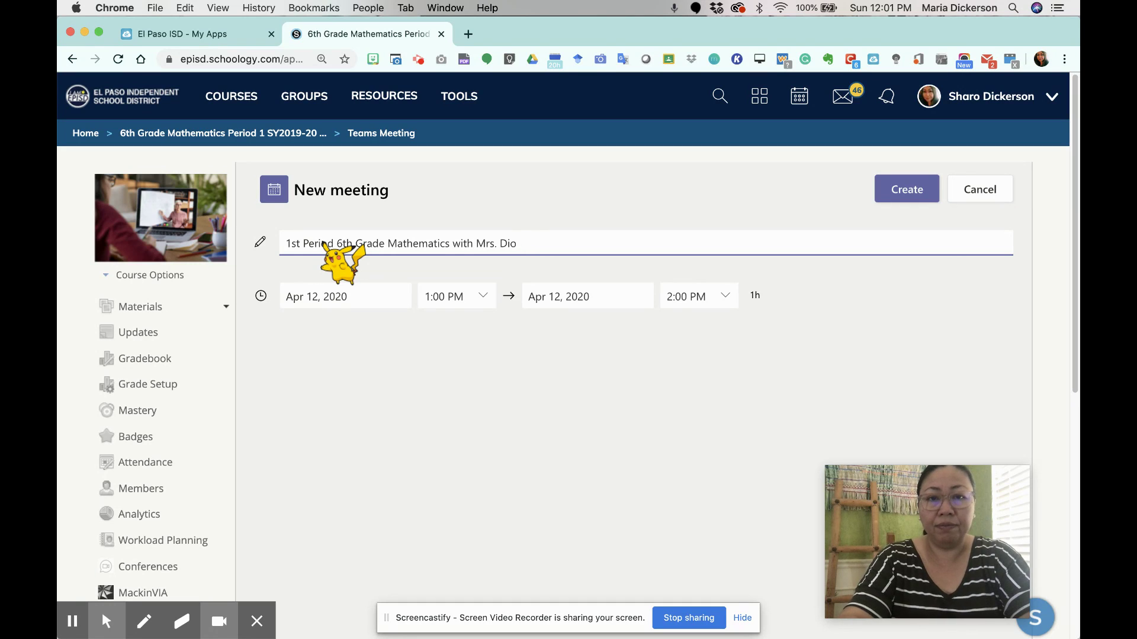
key(BackSpace)
text(ckerson)
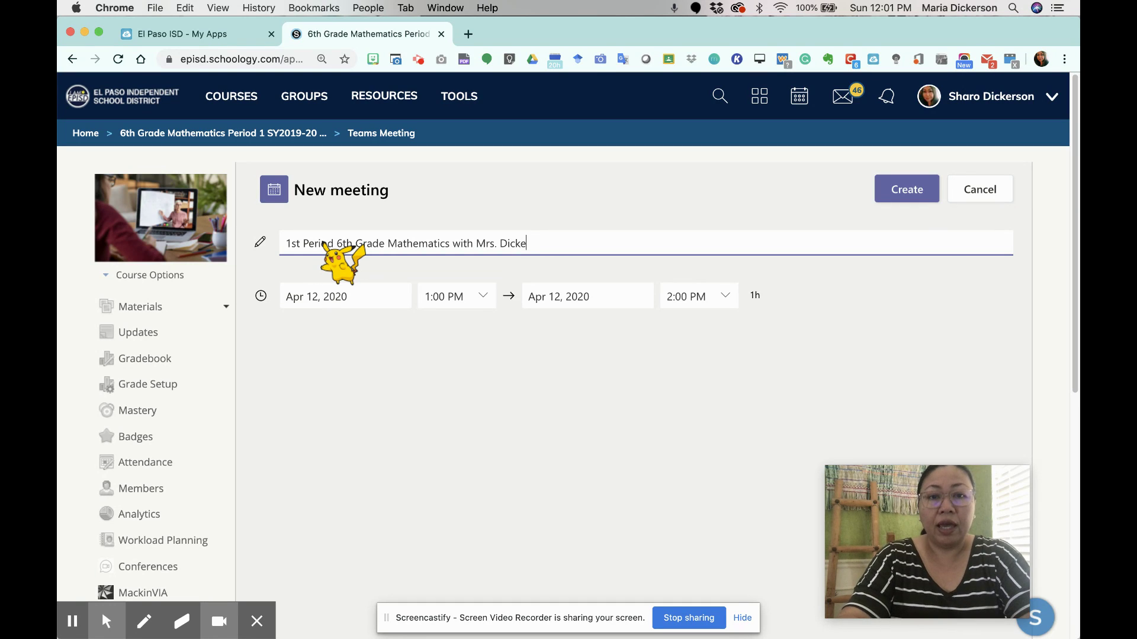
Schedule the meeting for April 13, 2020, ending at 1:30 PM, and create it
click(317, 299)
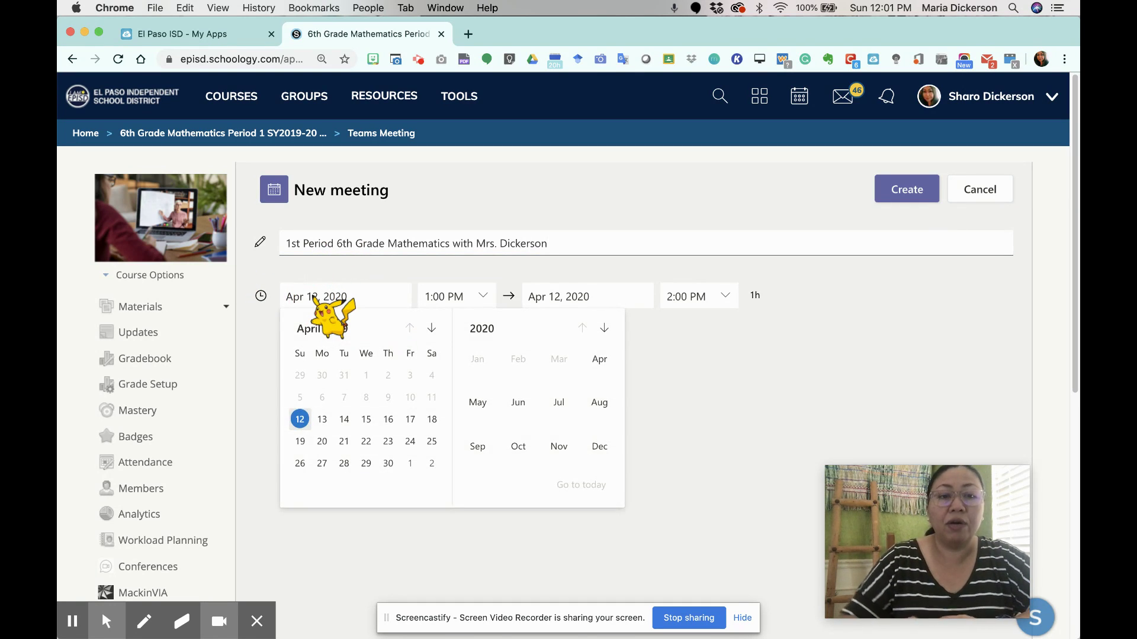
click(321, 420)
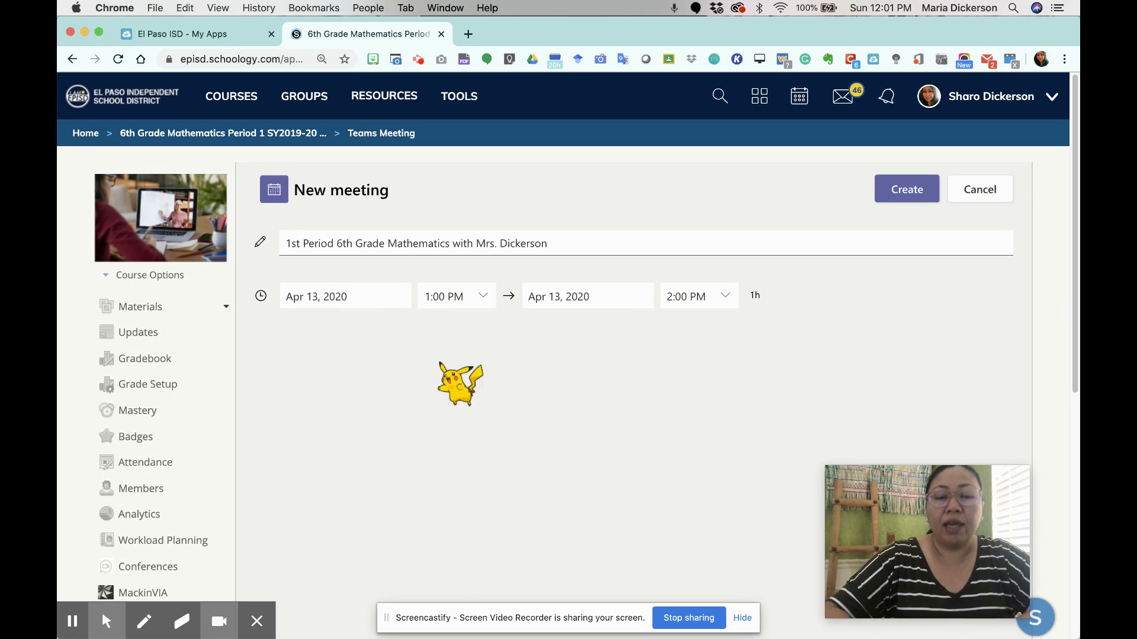
click(726, 295)
scroll(734, 454, down, 5)
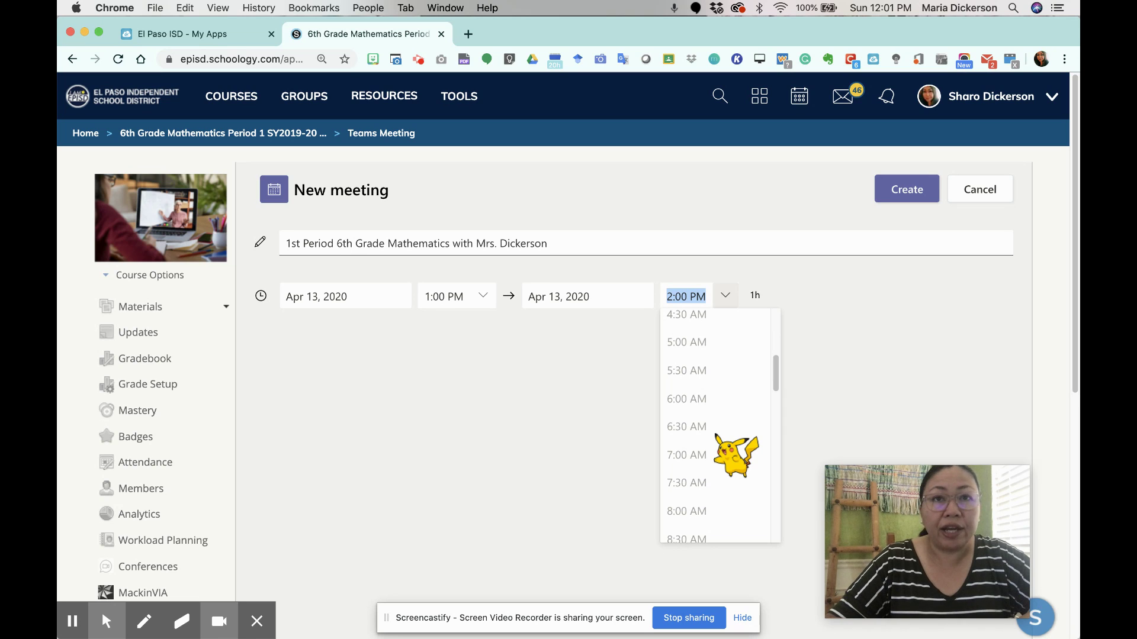
scroll(717, 437, down, 2)
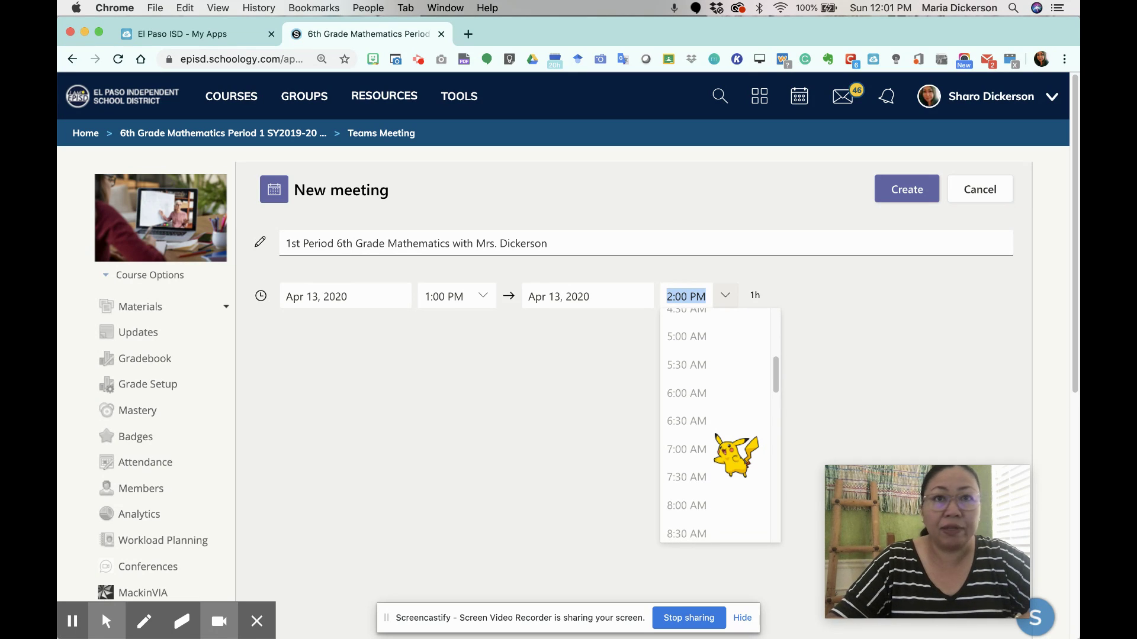
scroll(718, 437, down, 10)
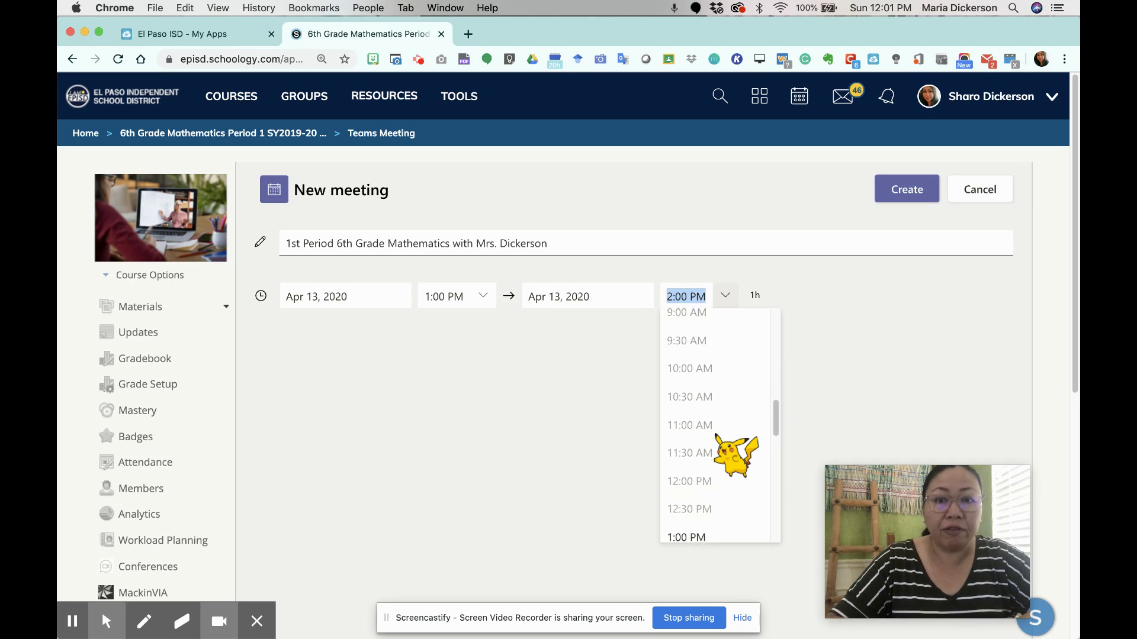
scroll(715, 436, down, 1)
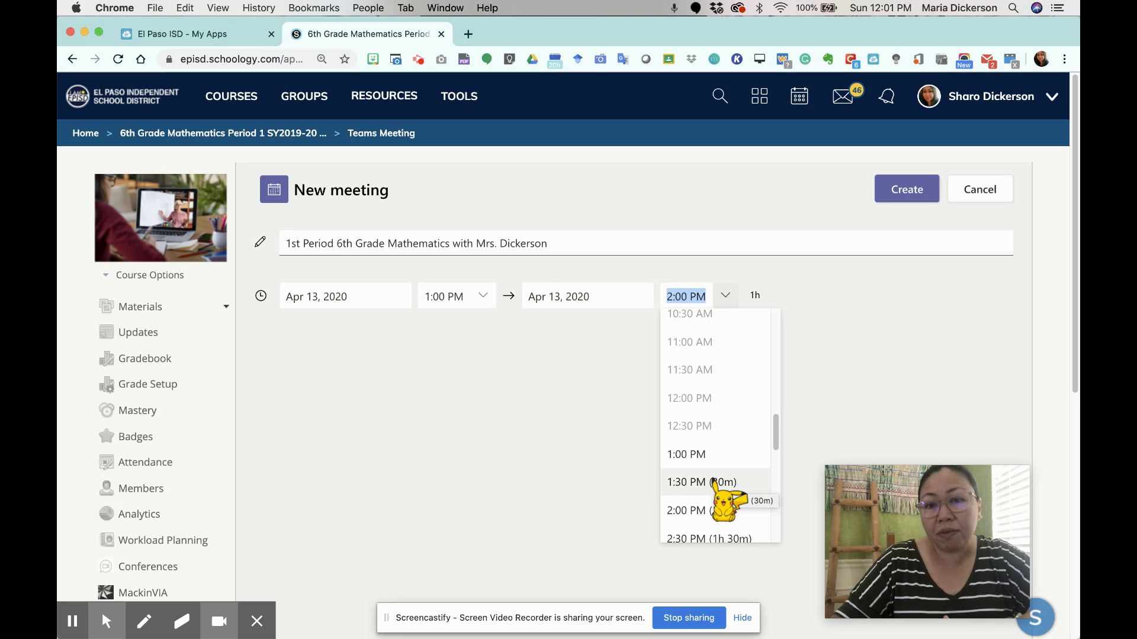
scroll(715, 481, down, 1)
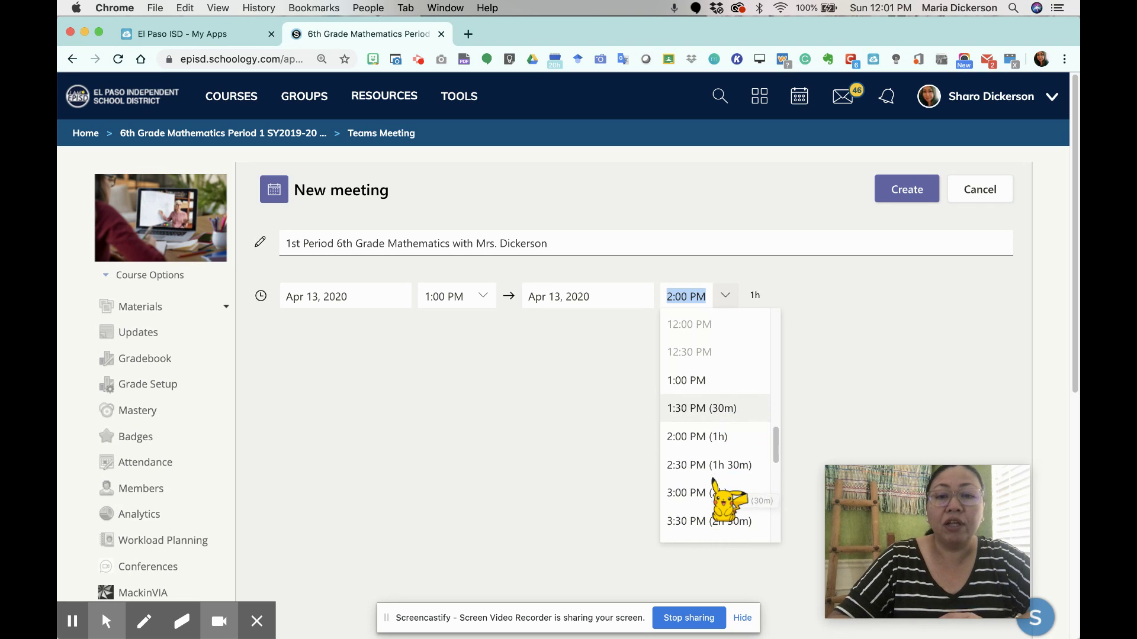
scroll(713, 479, down, 1)
click(736, 400)
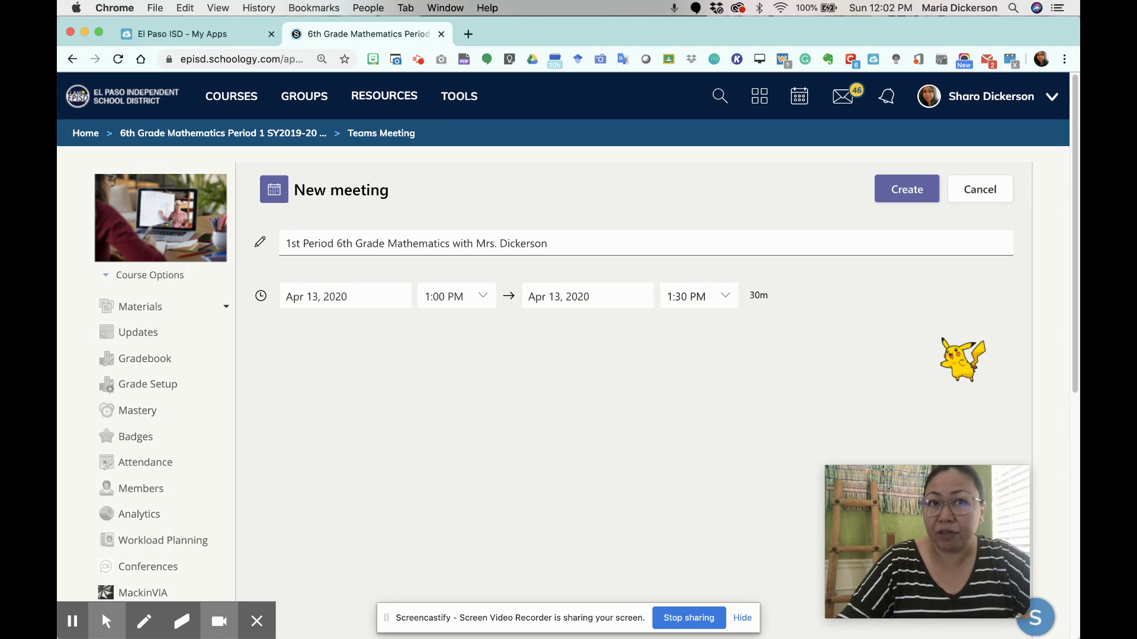
click(907, 190)
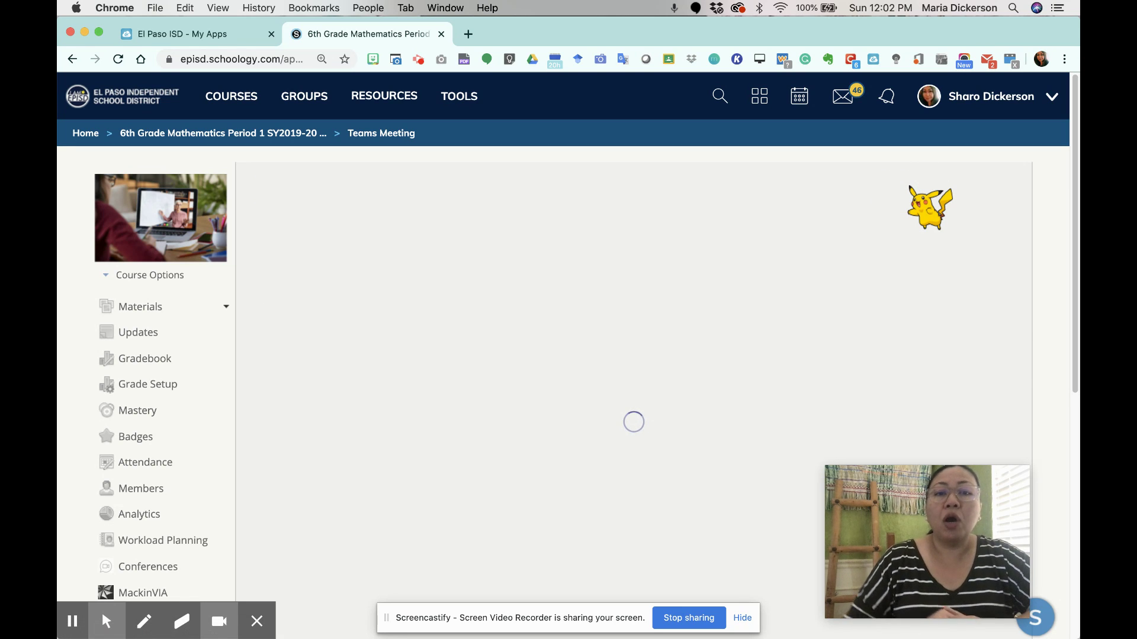
Copy the Join Microsoft Teams Meeting link from the Meeting created panel
scroll(903, 353, down, 2)
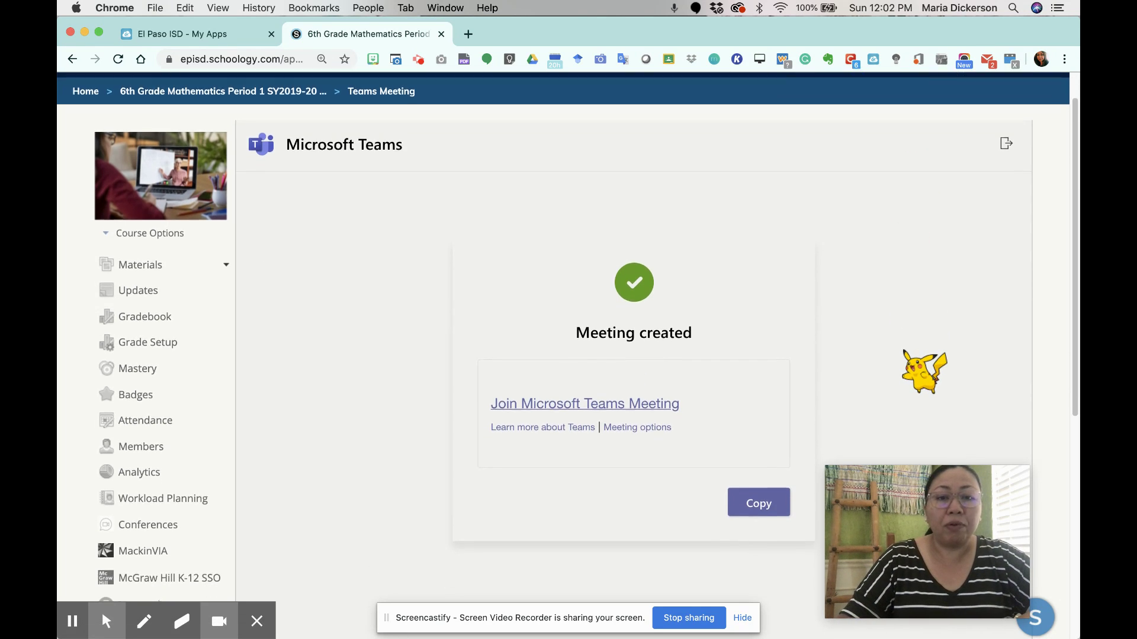
scroll(924, 372, down, 3)
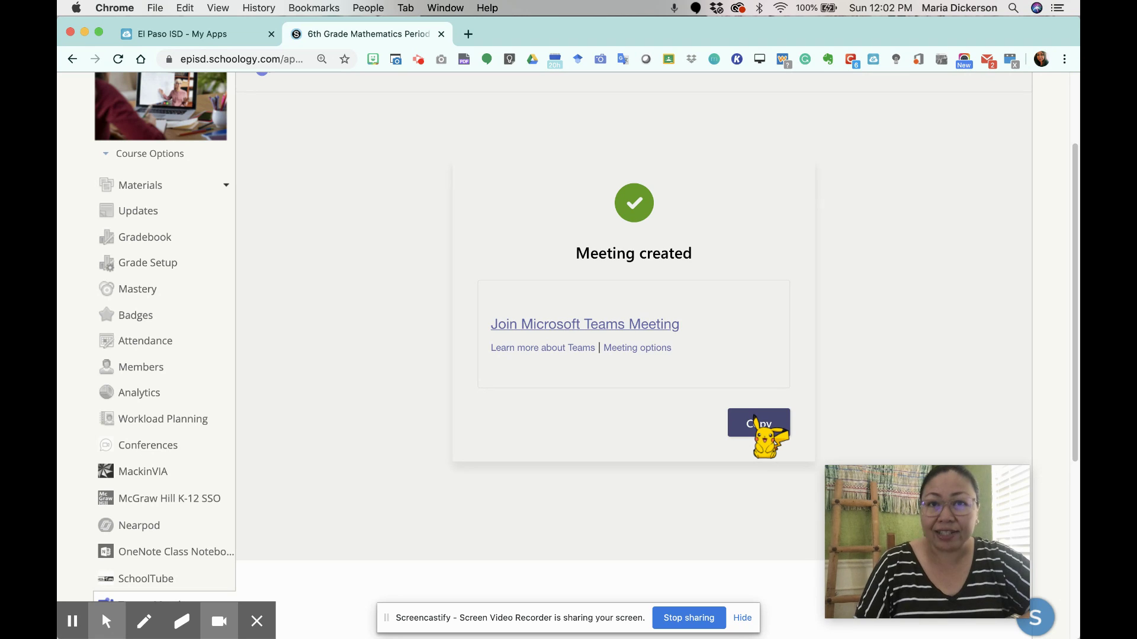
click(754, 418)
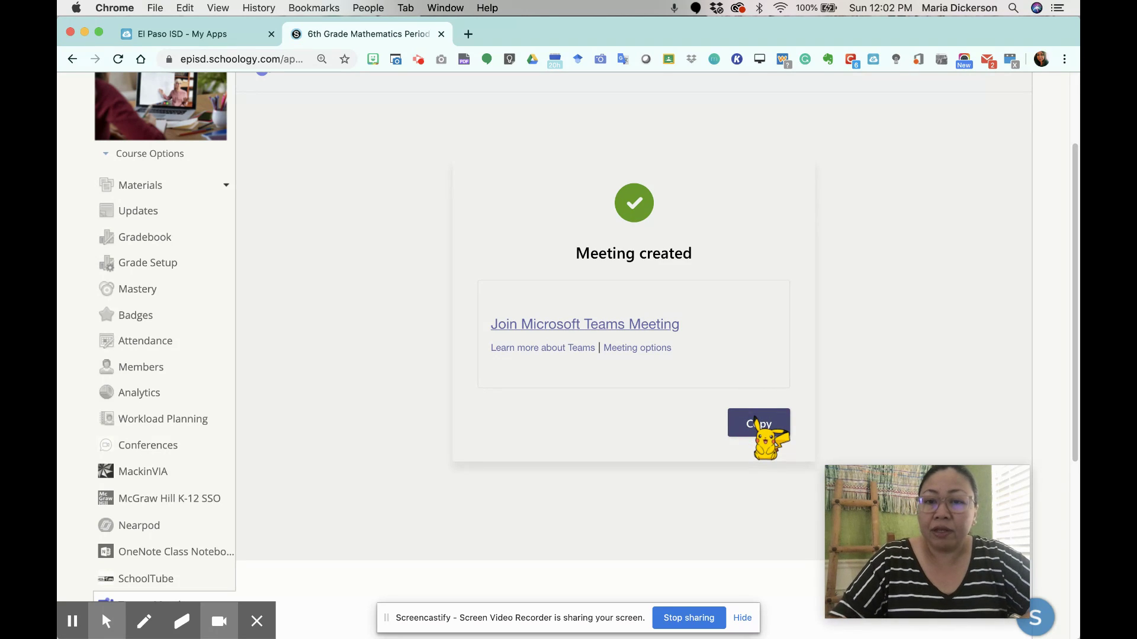
click(753, 418)
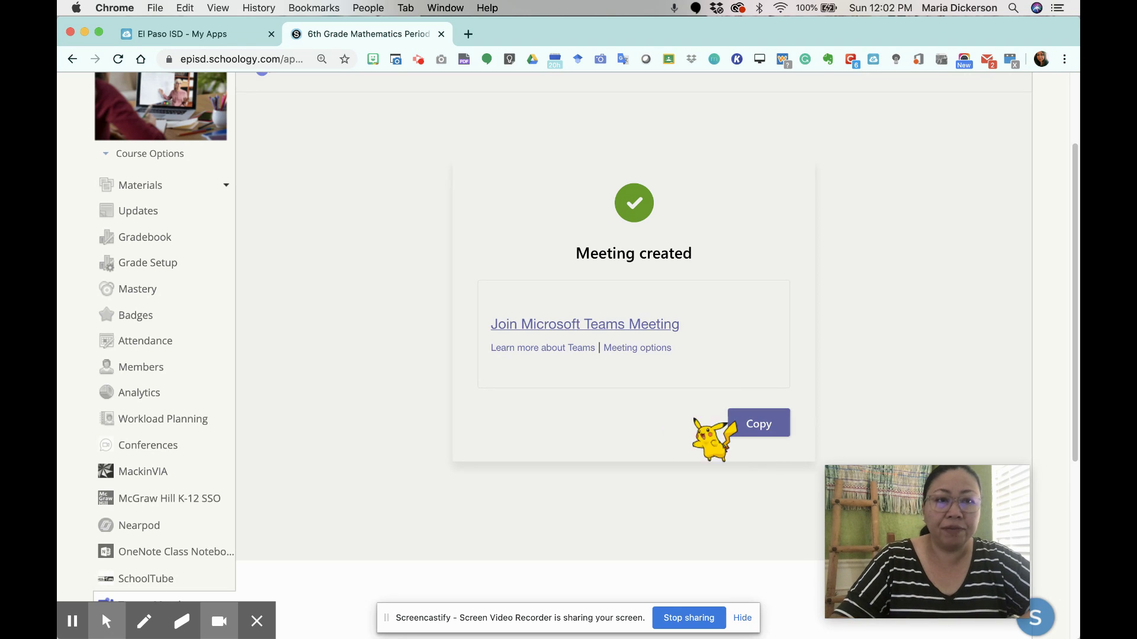
scroll(331, 350, up, 4)
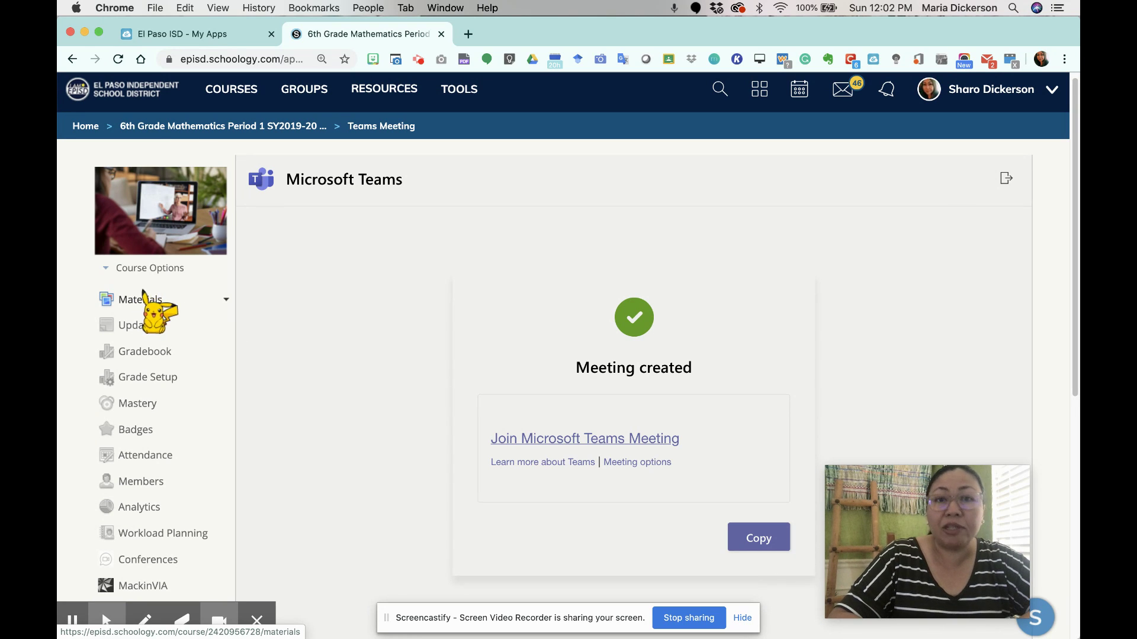
Open the course Materials and go into the Virtual Meetings folder
click(154, 296)
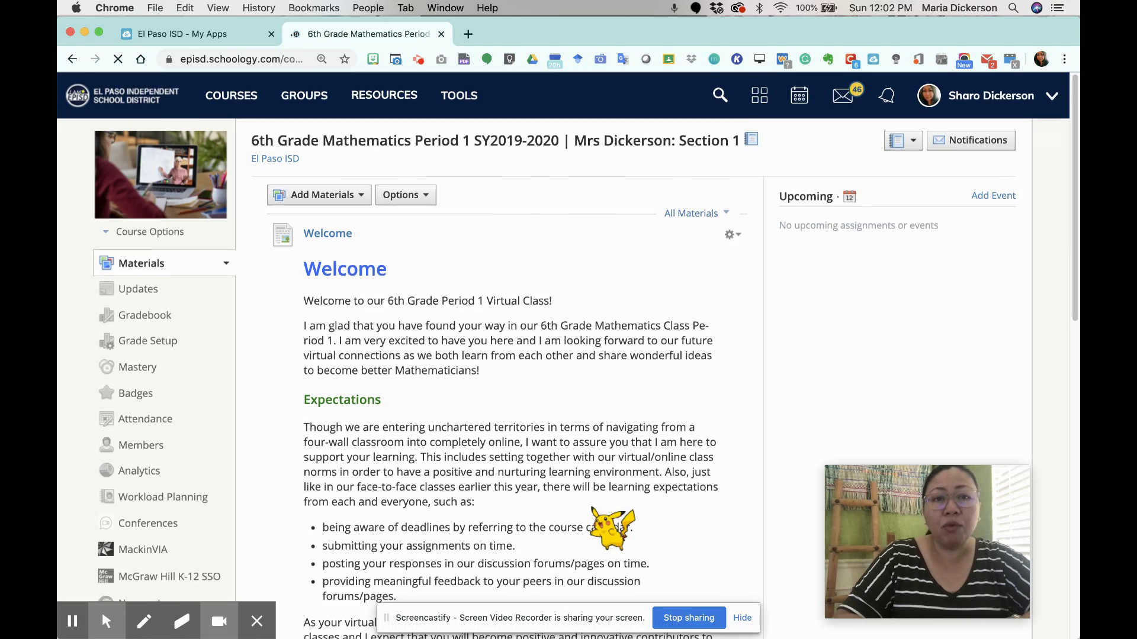
scroll(604, 515, down, 1)
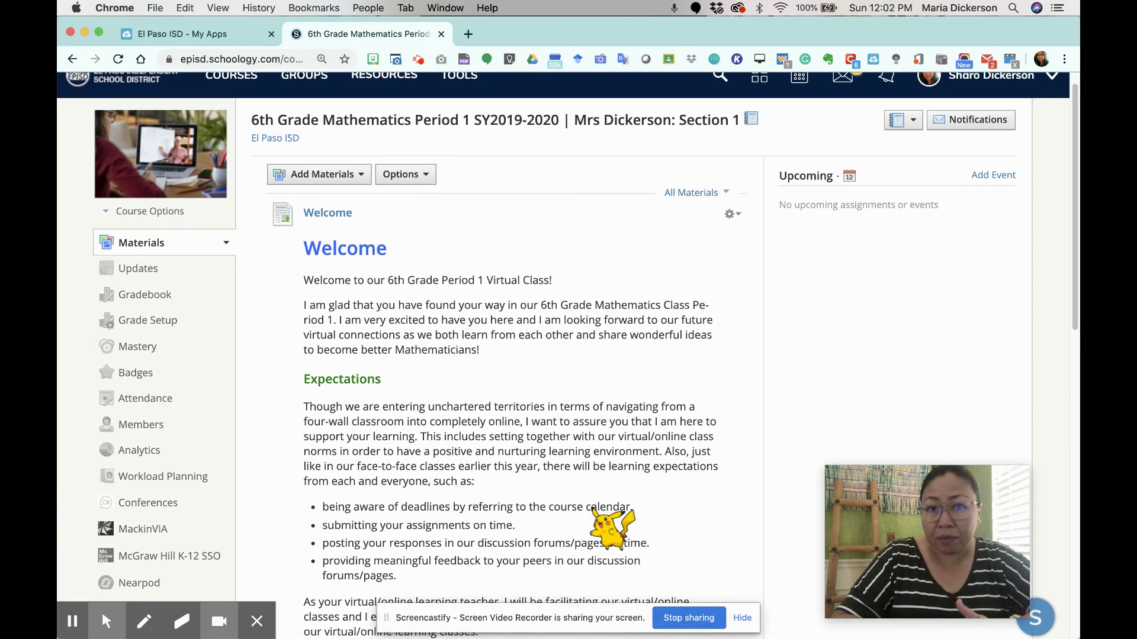
scroll(595, 513, down, 3)
scroll(604, 521, down, 15)
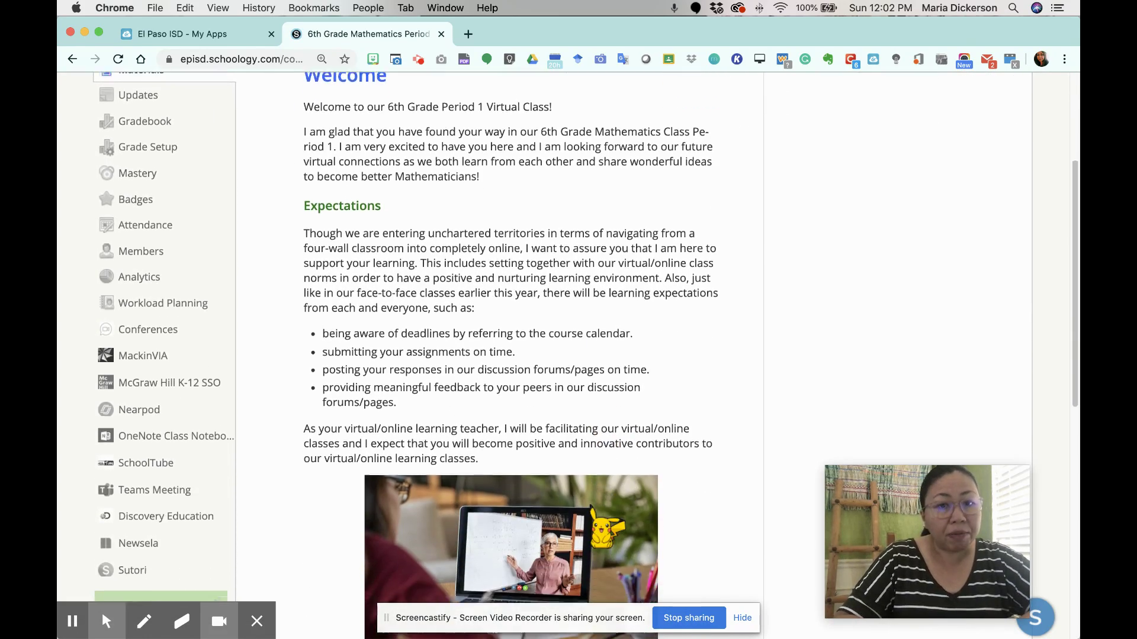
scroll(592, 510, down, 10)
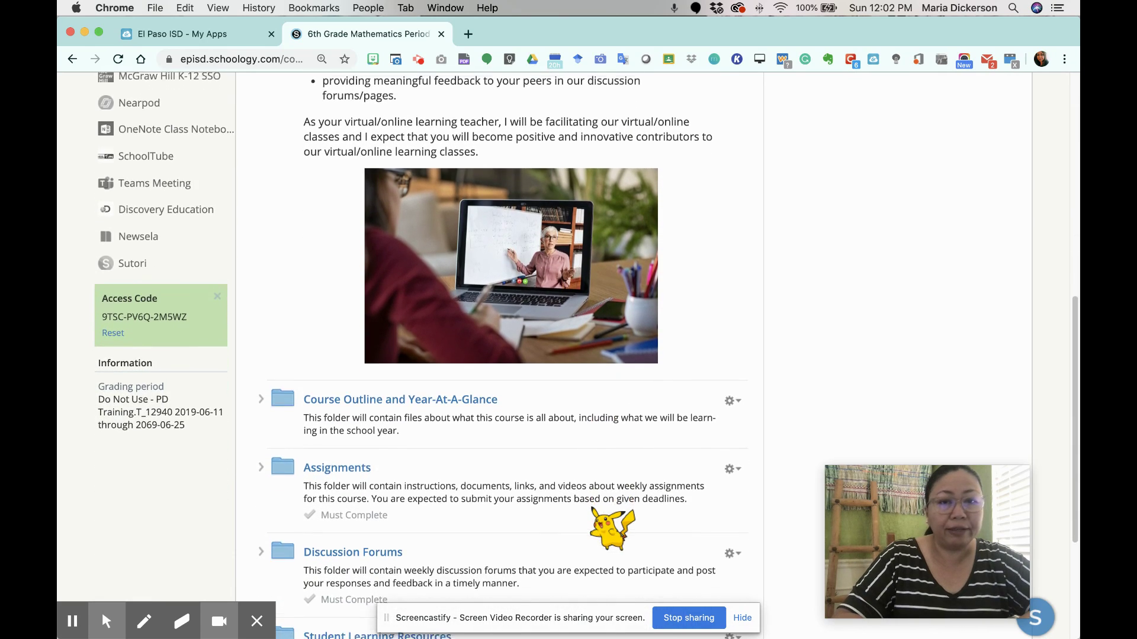
scroll(592, 508, down, 3)
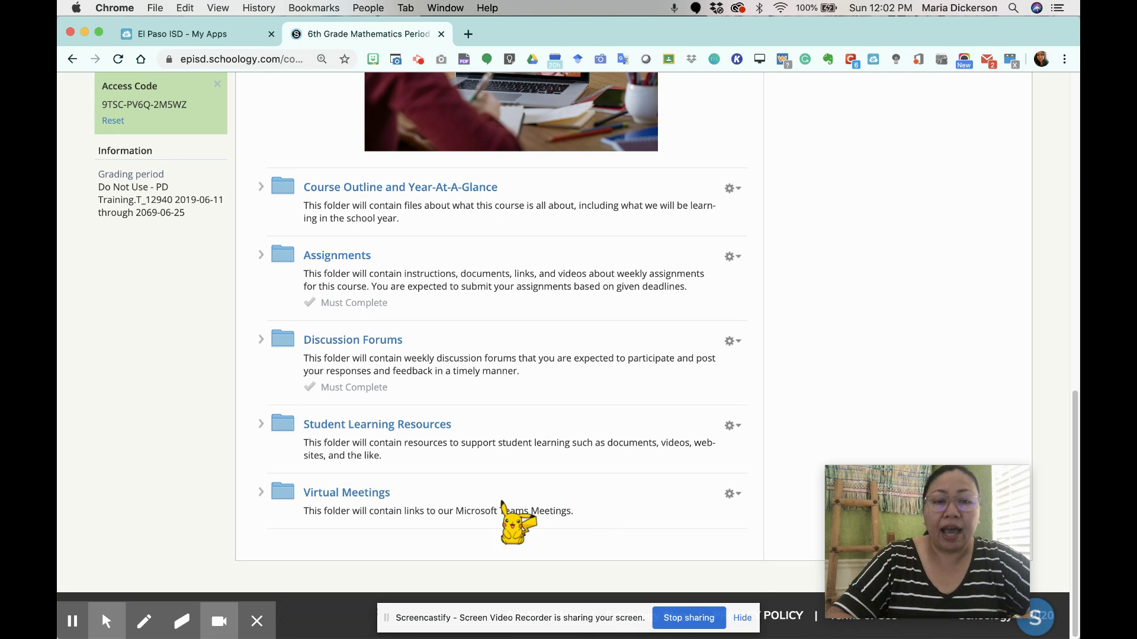
click(355, 491)
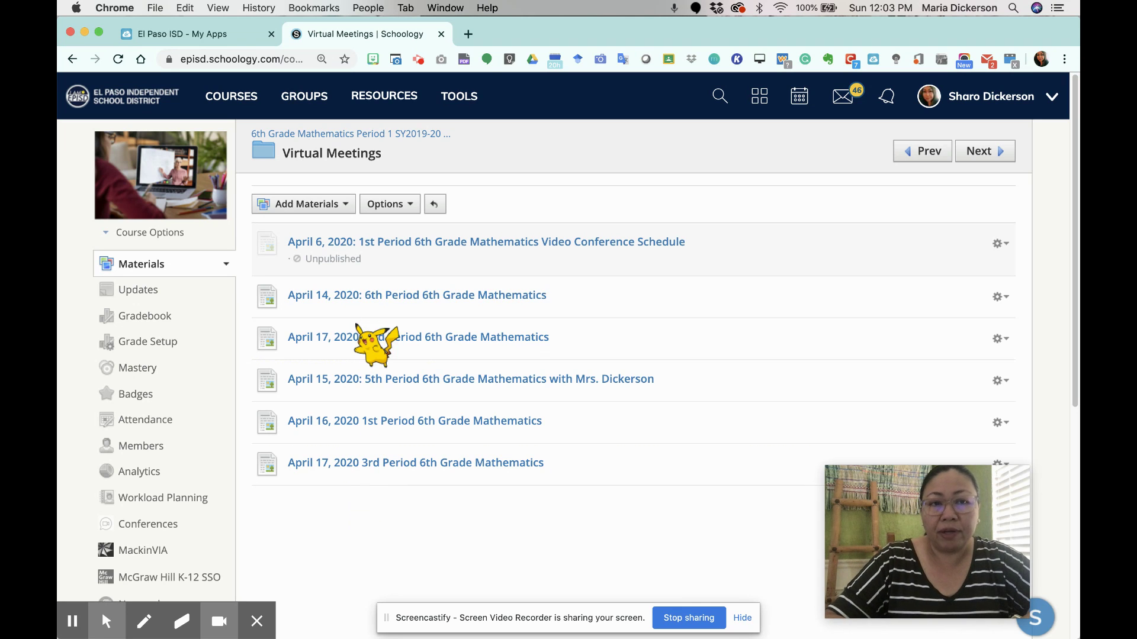
Choose Add Page from the Add Materials menu in the Virtual Meetings folder
click(329, 200)
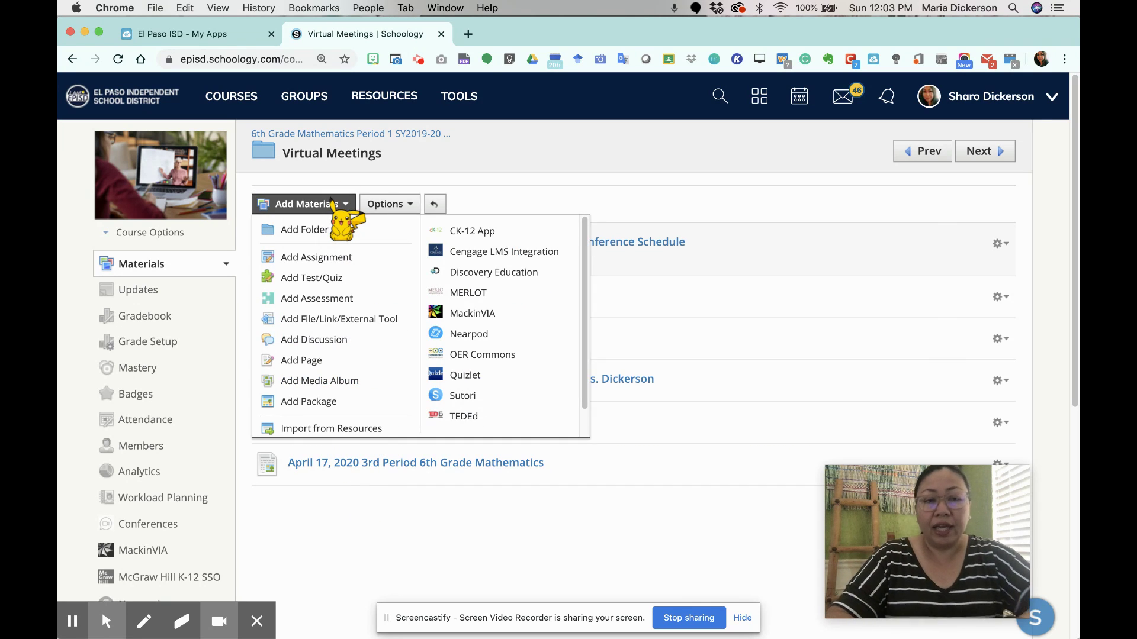
scroll(331, 200, up, 5)
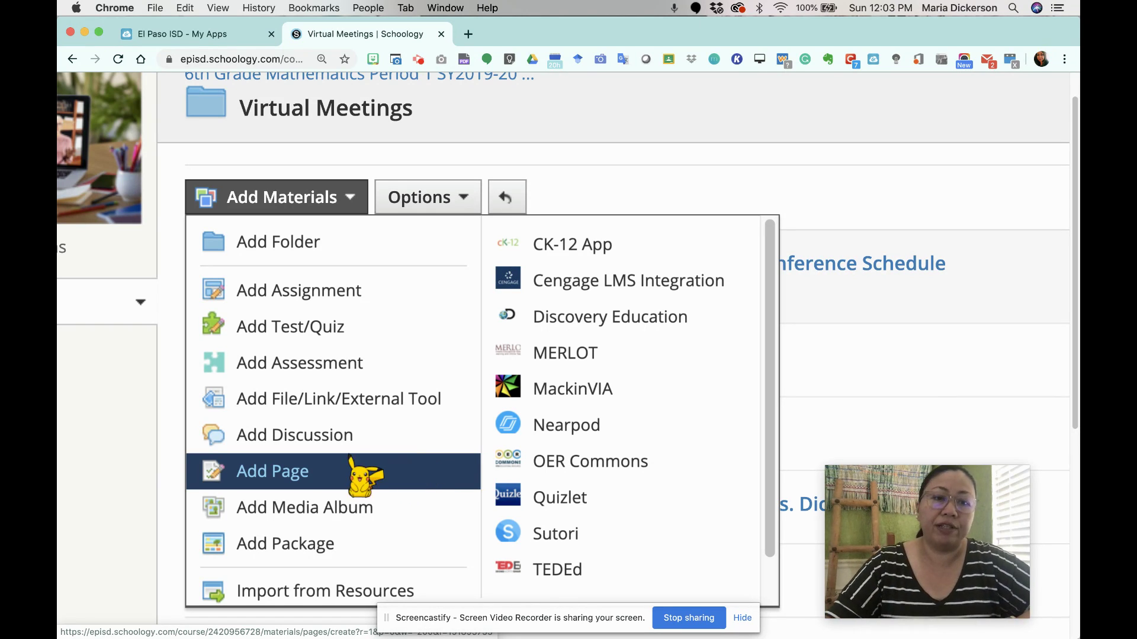
click(289, 471)
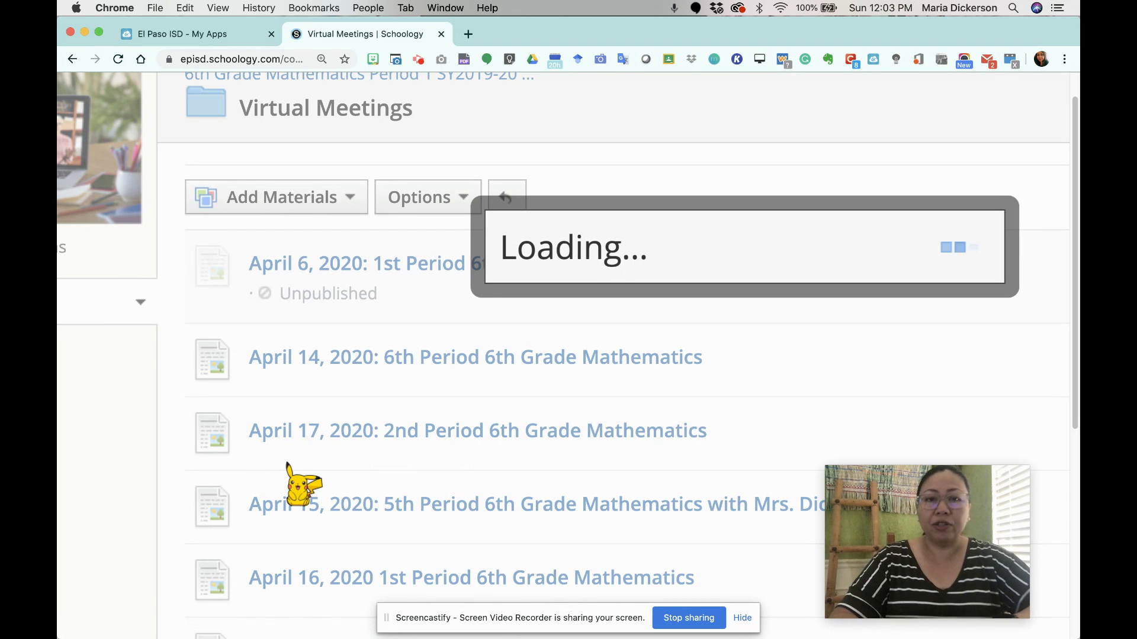
Title the page 'April 13, 2020: 1st Period 6th Grade Mathematics with' plus the teacher's name
scroll(288, 471, down, 5)
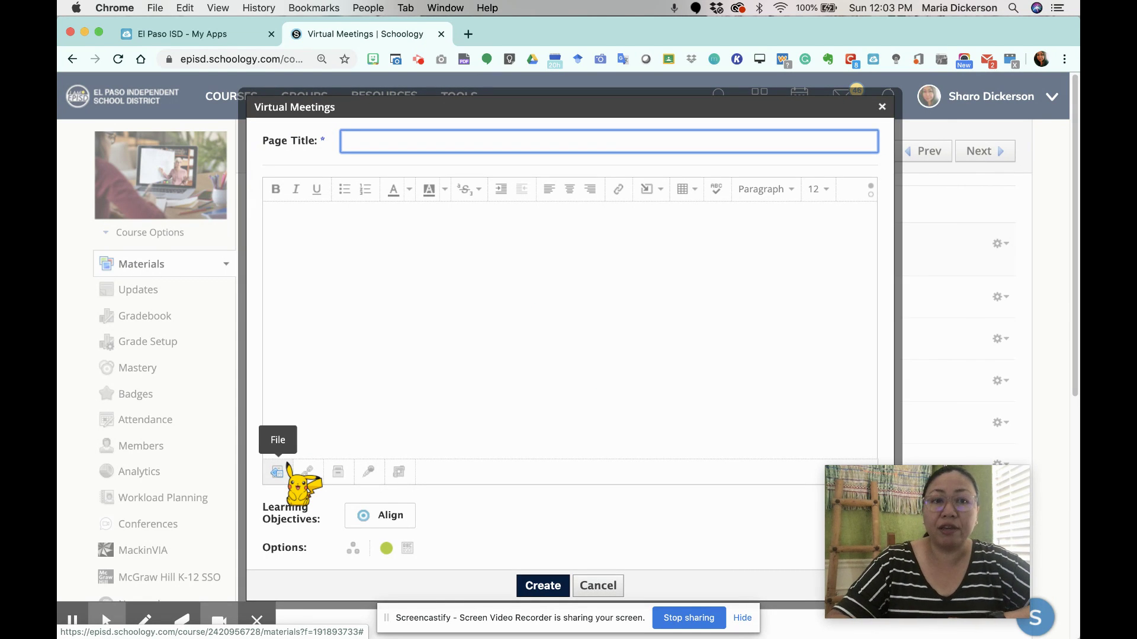
scroll(288, 470, down, 1)
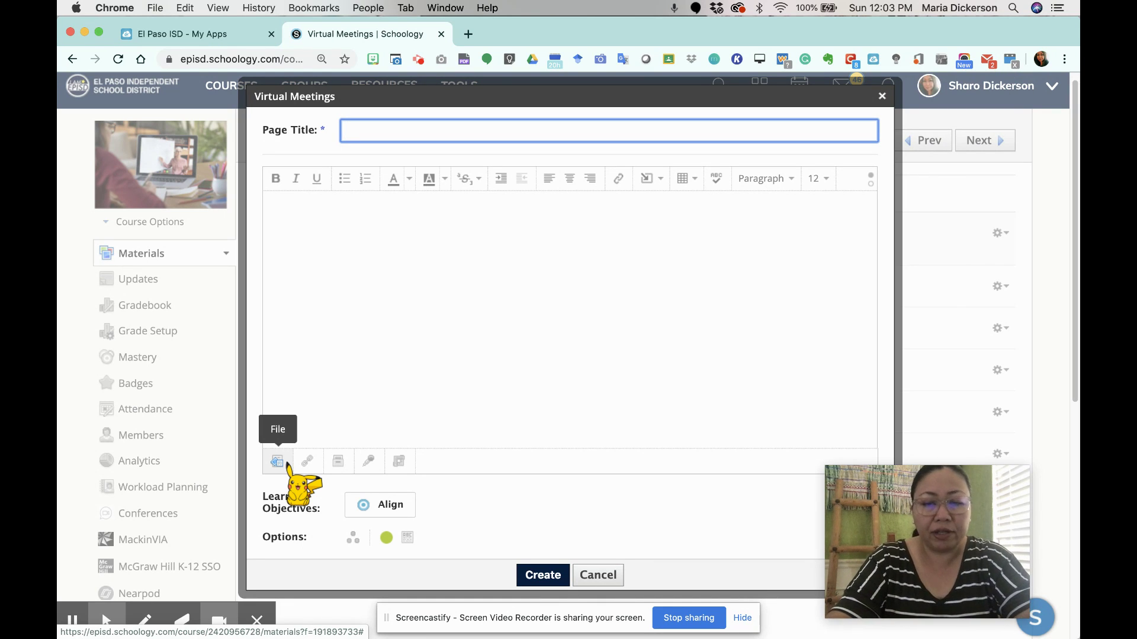
text(April 1)
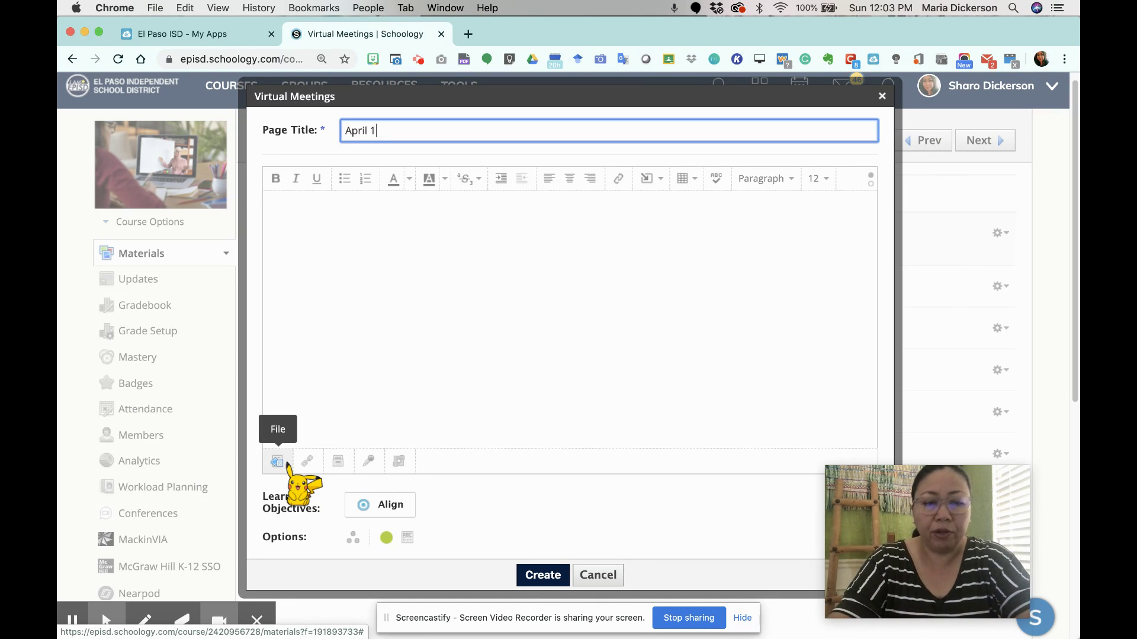
text(3, 2020:)
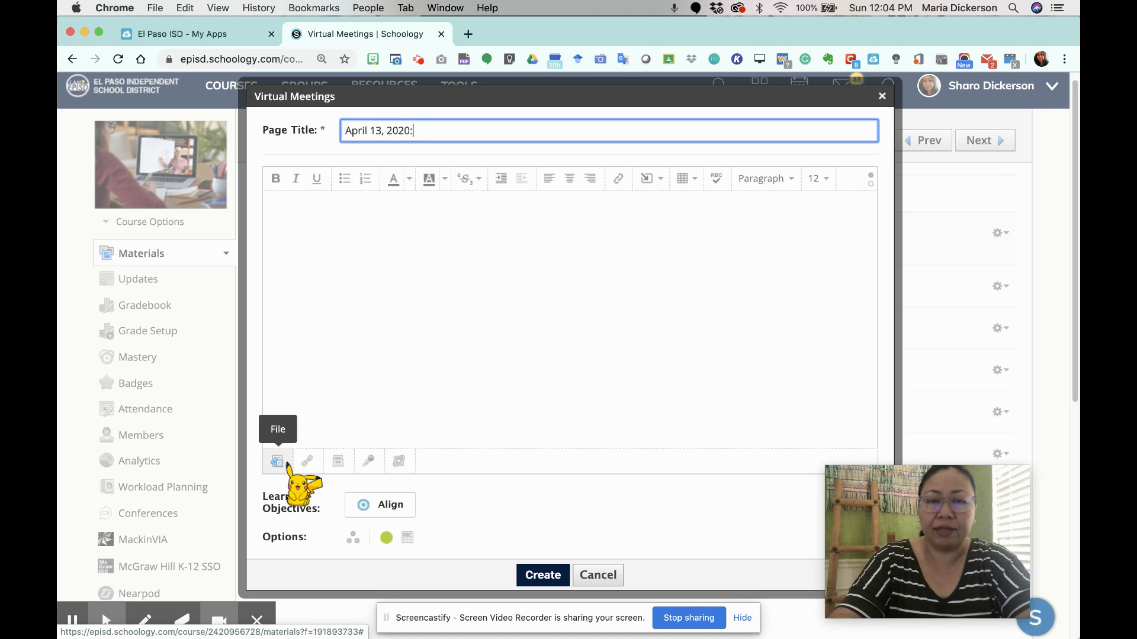
text( 1st)
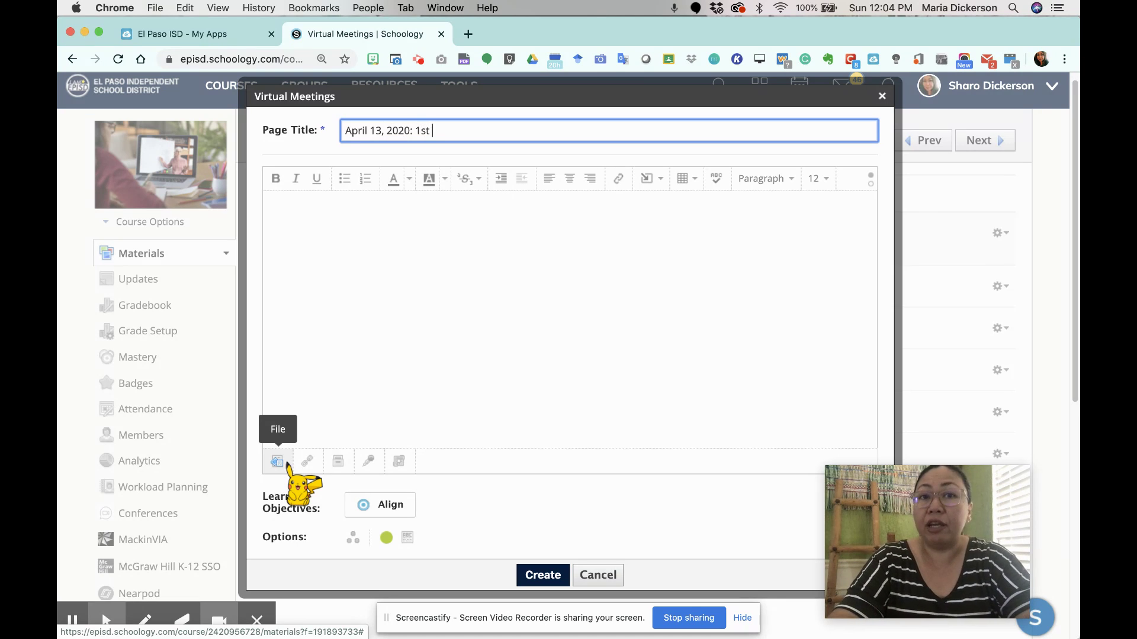
text( Period )
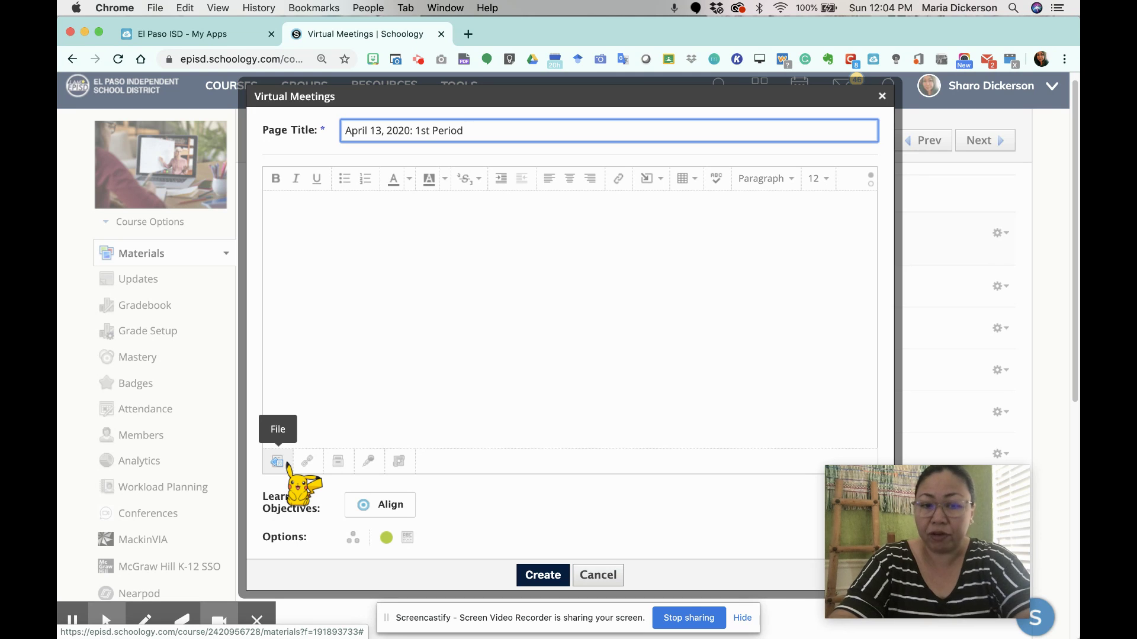
text(6th Grade M)
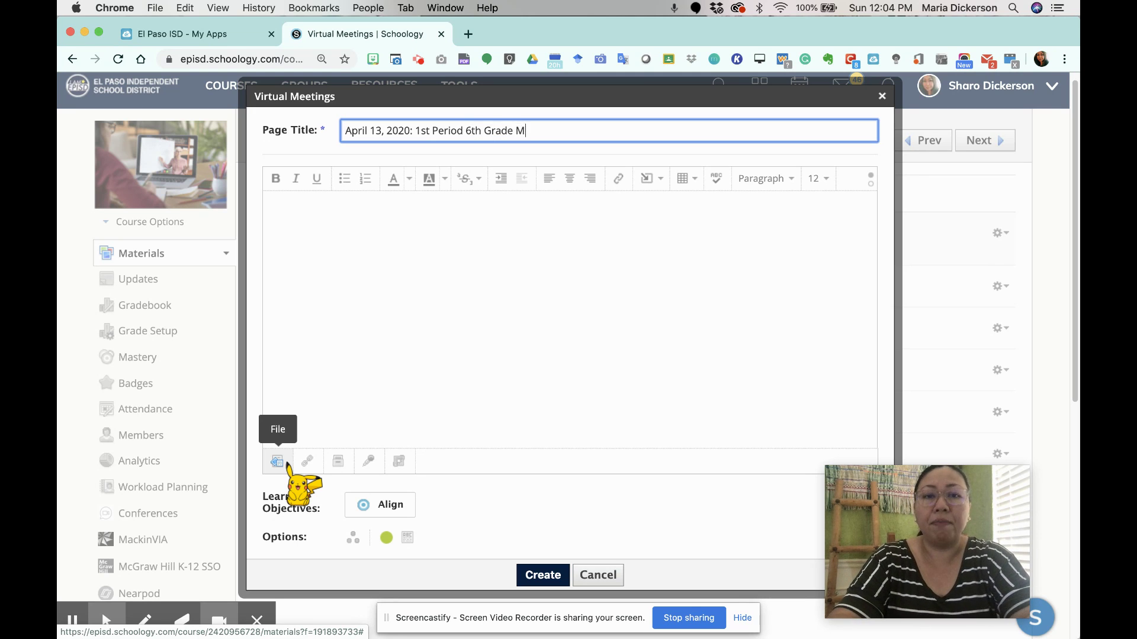
text(athematics with mrs)
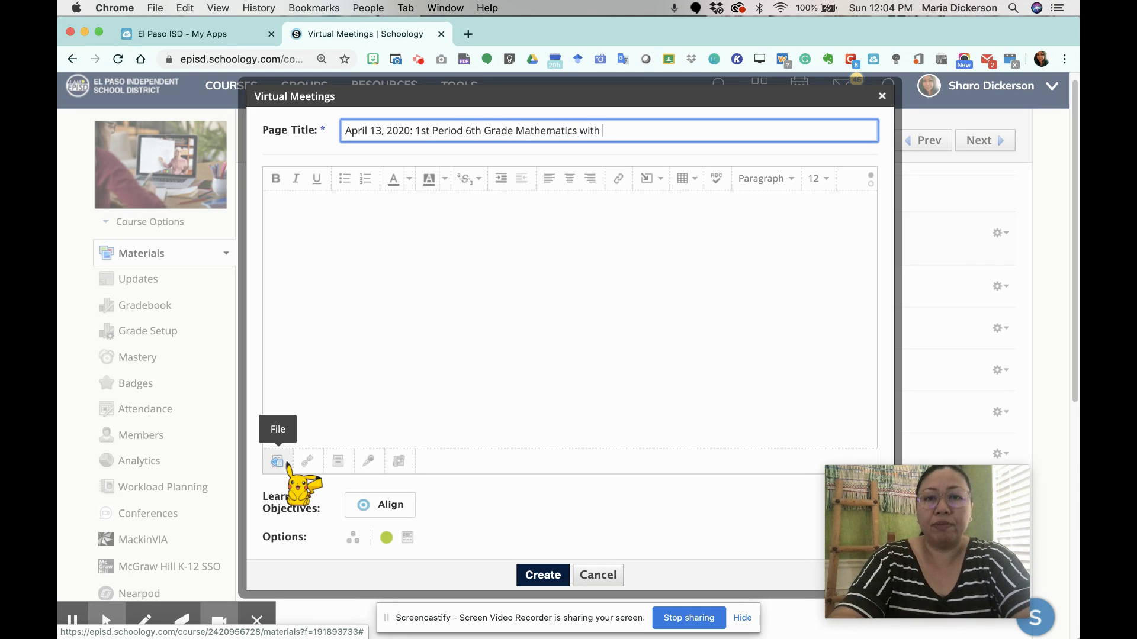
key(BackSpace)
key(BackSpace)
key(BackSpace)
text(Mrs.)
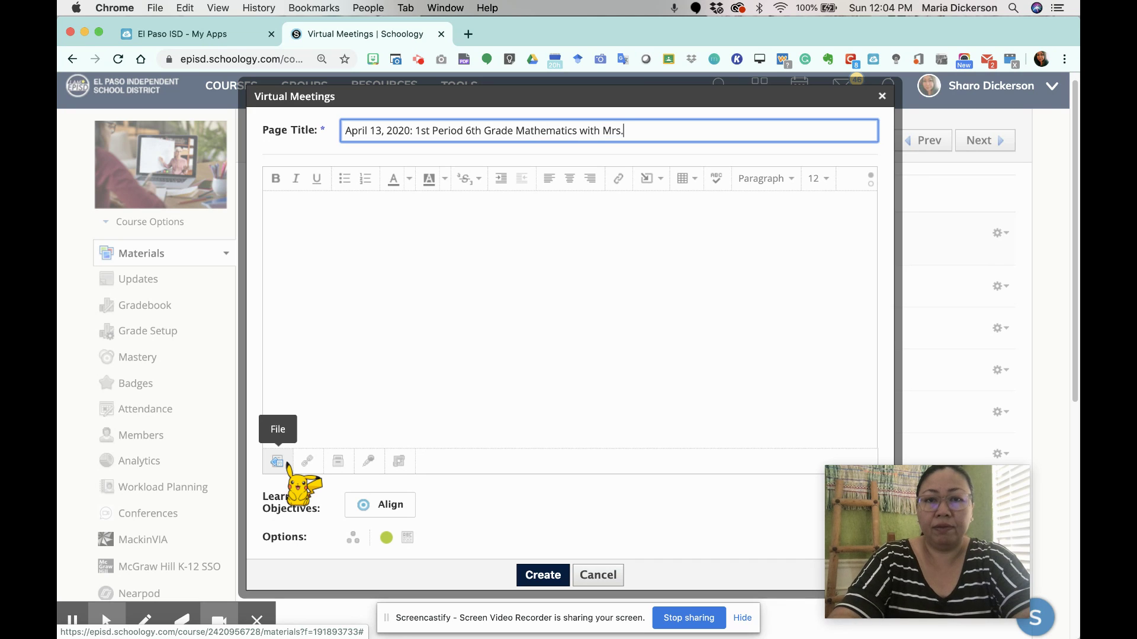
text( Dickerson)
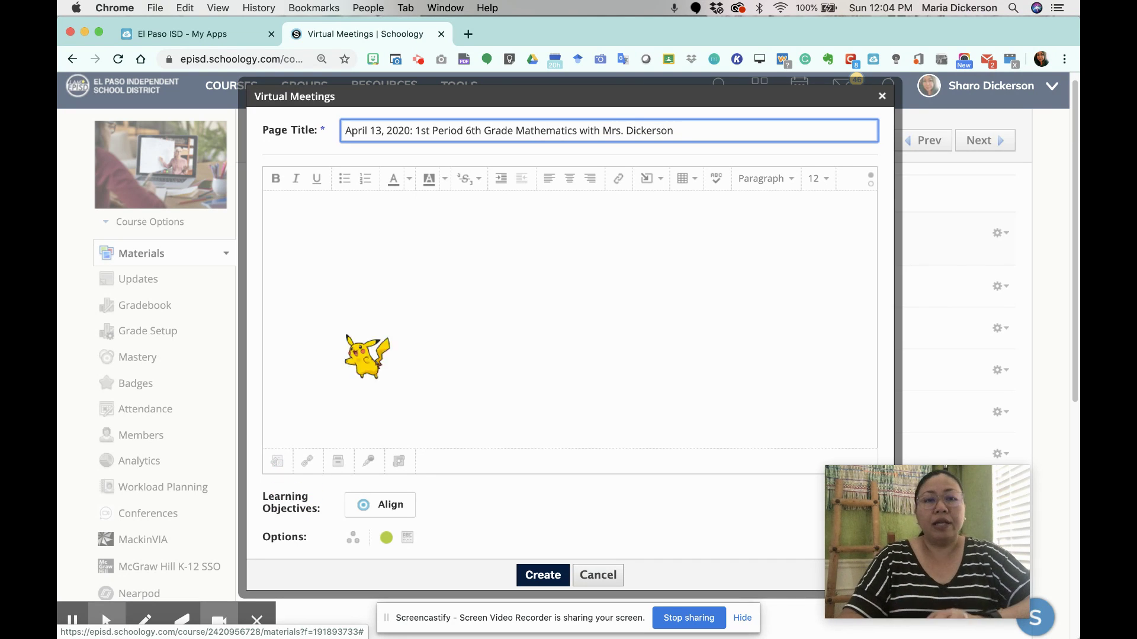
click(341, 230)
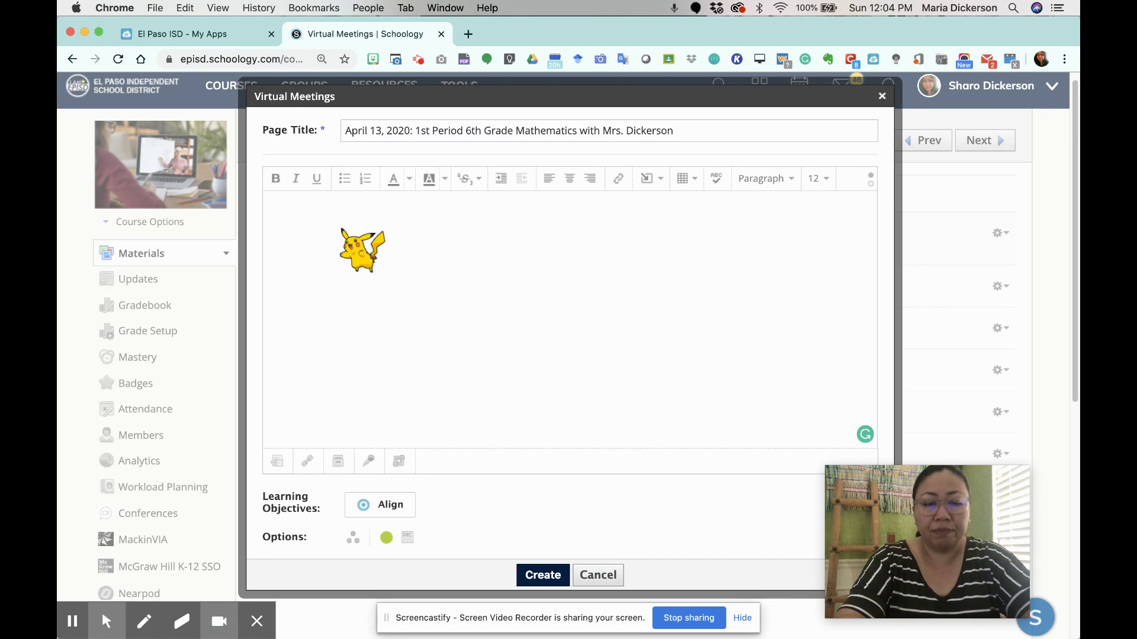
Paste the Teams meeting invitation into the page body with blank lines above, then select the title text
text(Join Microsoft Teams Meeting Learn more about Teams | Meeting options)
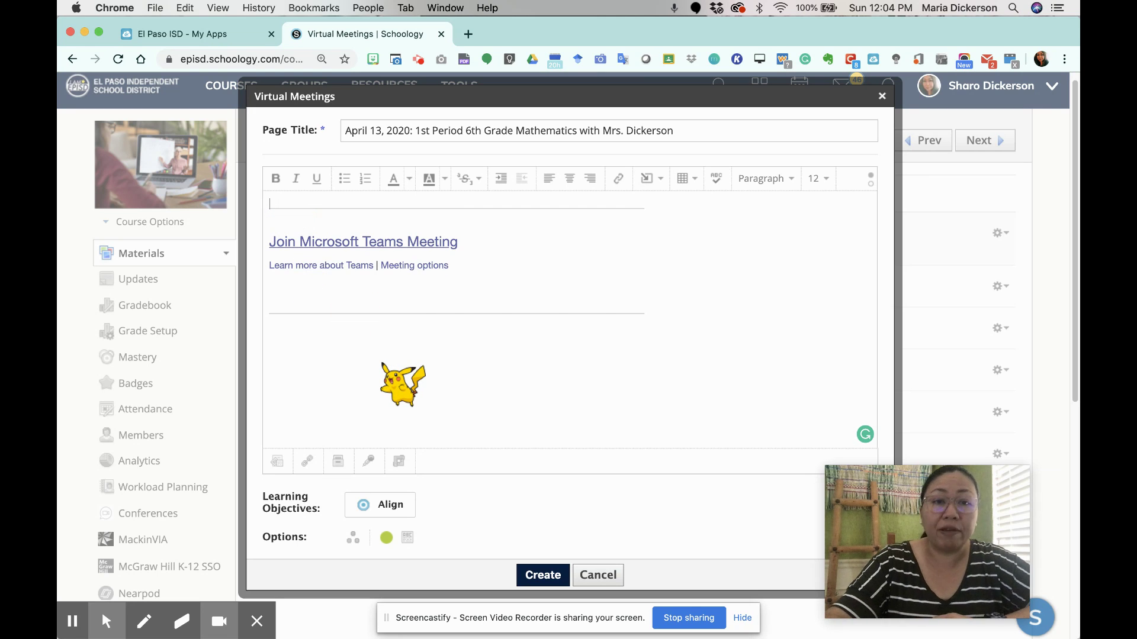
key(Return)
key(Return)
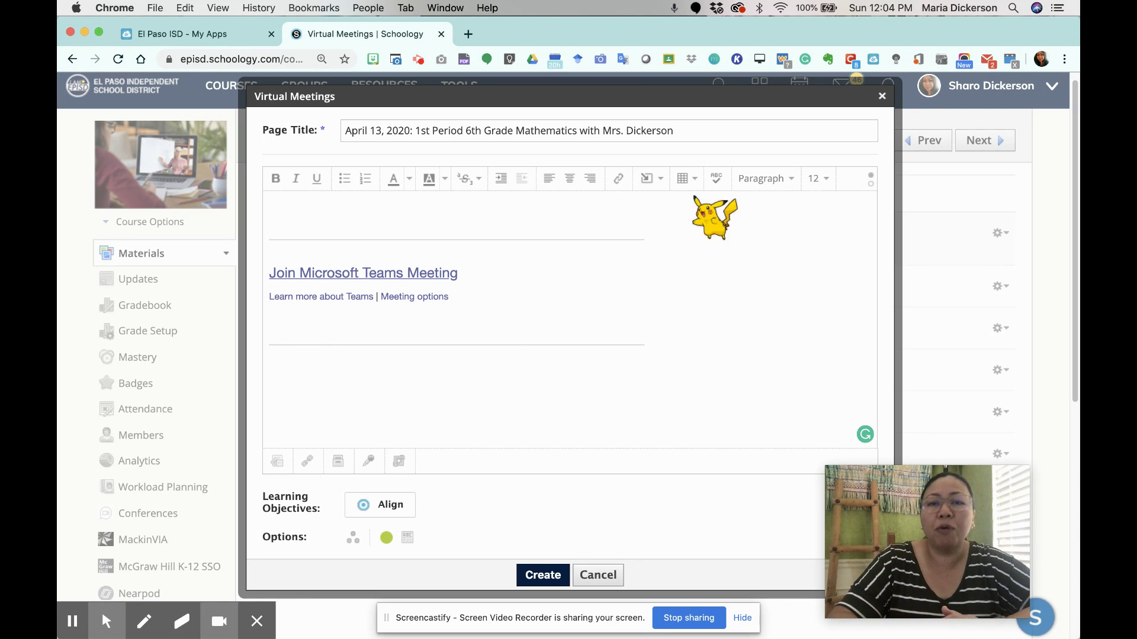
drag(708, 143, 391, 123)
key(super+c)
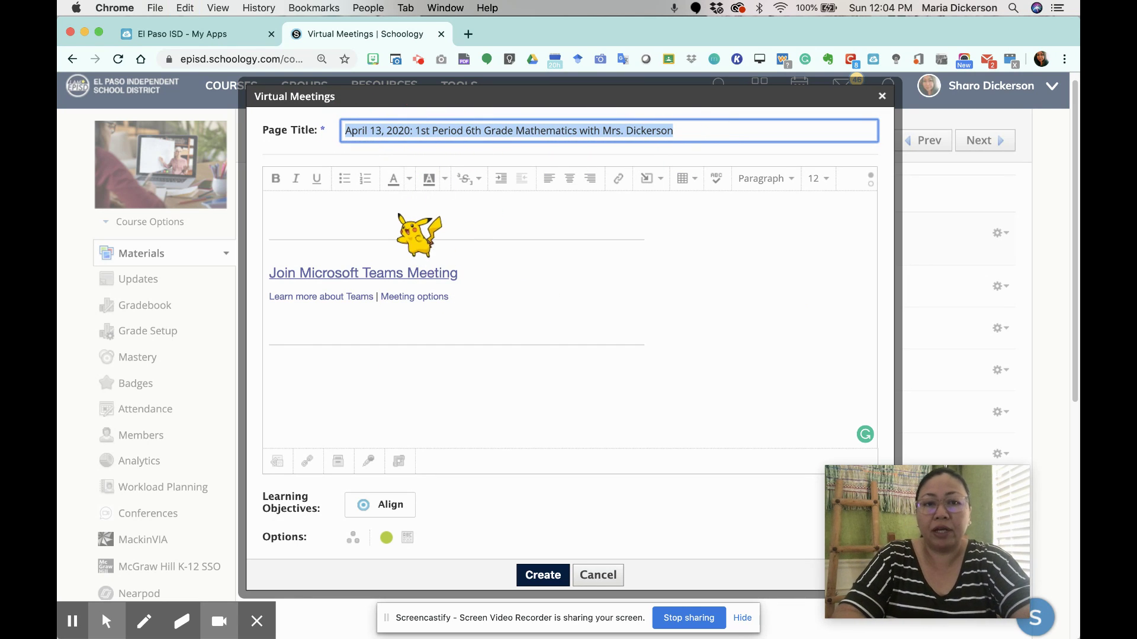
Paste the title onto the first line of the body and make it black
click(400, 204)
key(super+v)
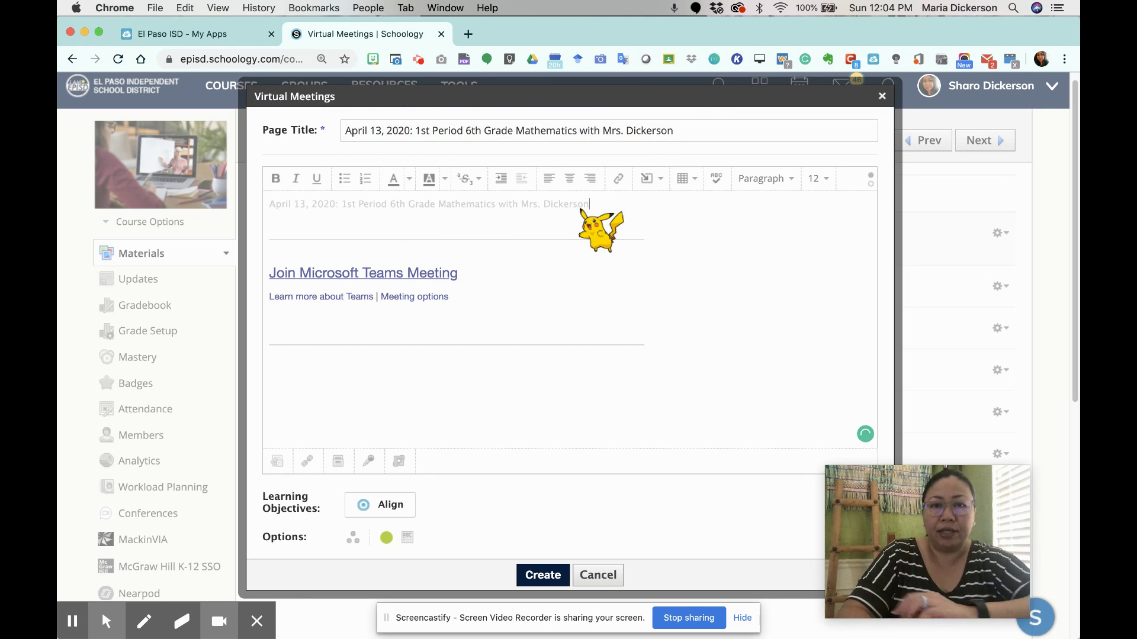
drag(598, 206, 262, 202)
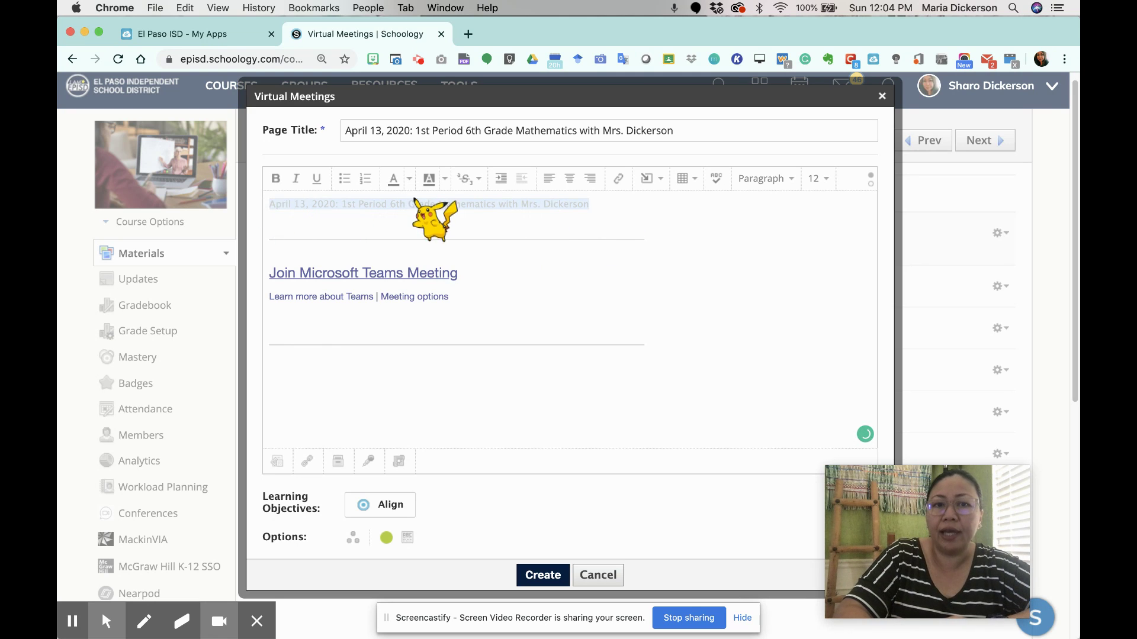
click(409, 178)
click(397, 204)
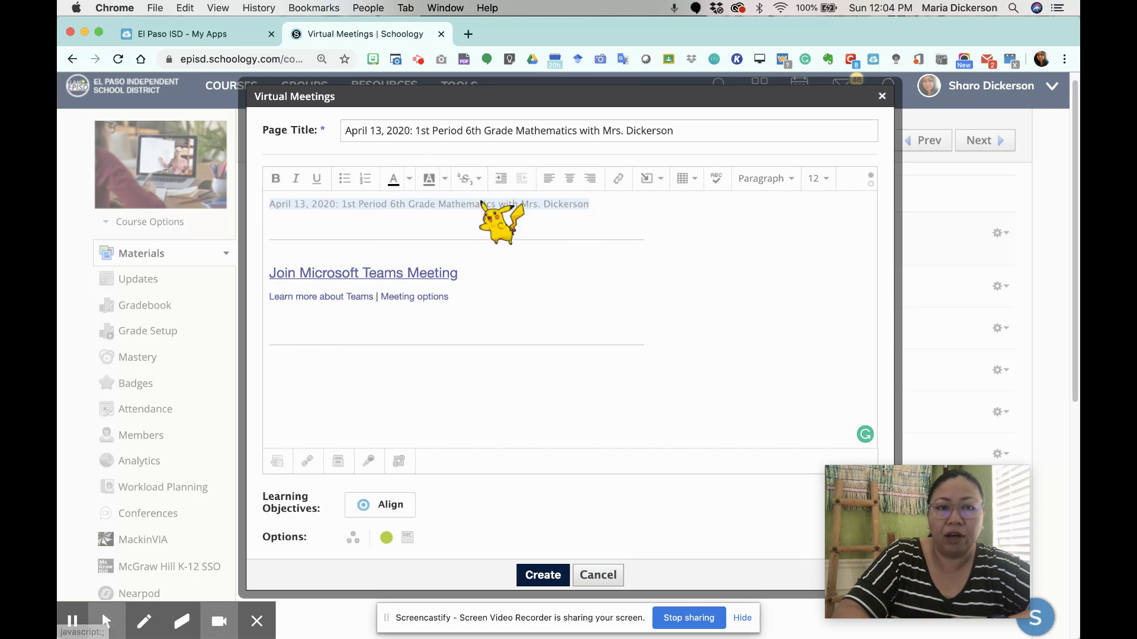
Make the title a Heading 2 and clear its leftover formatting
click(790, 178)
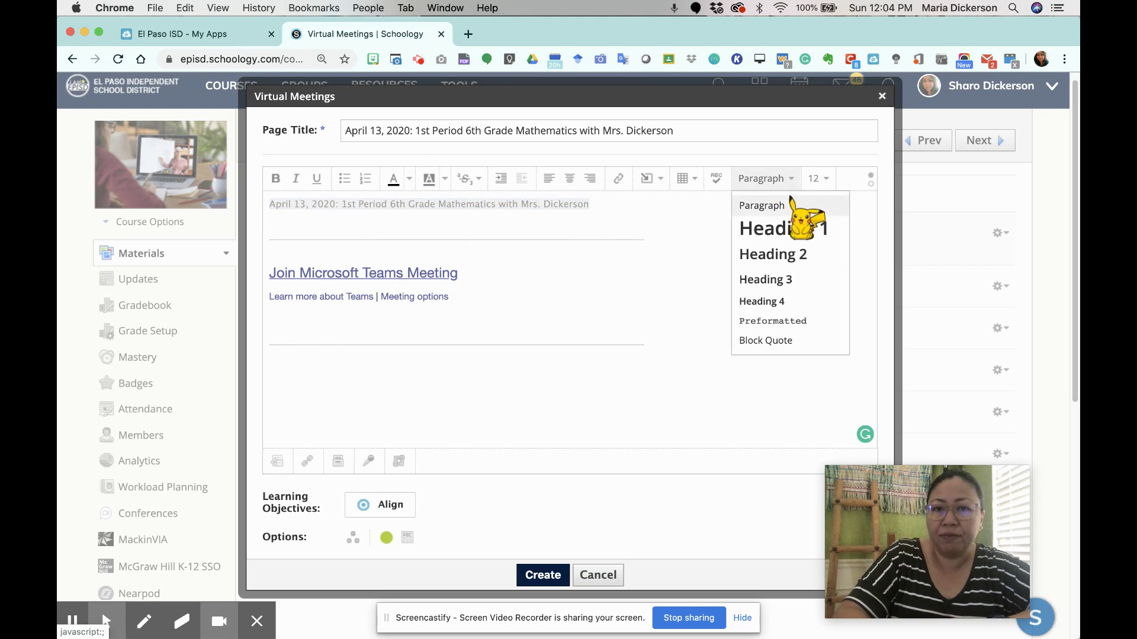
click(793, 253)
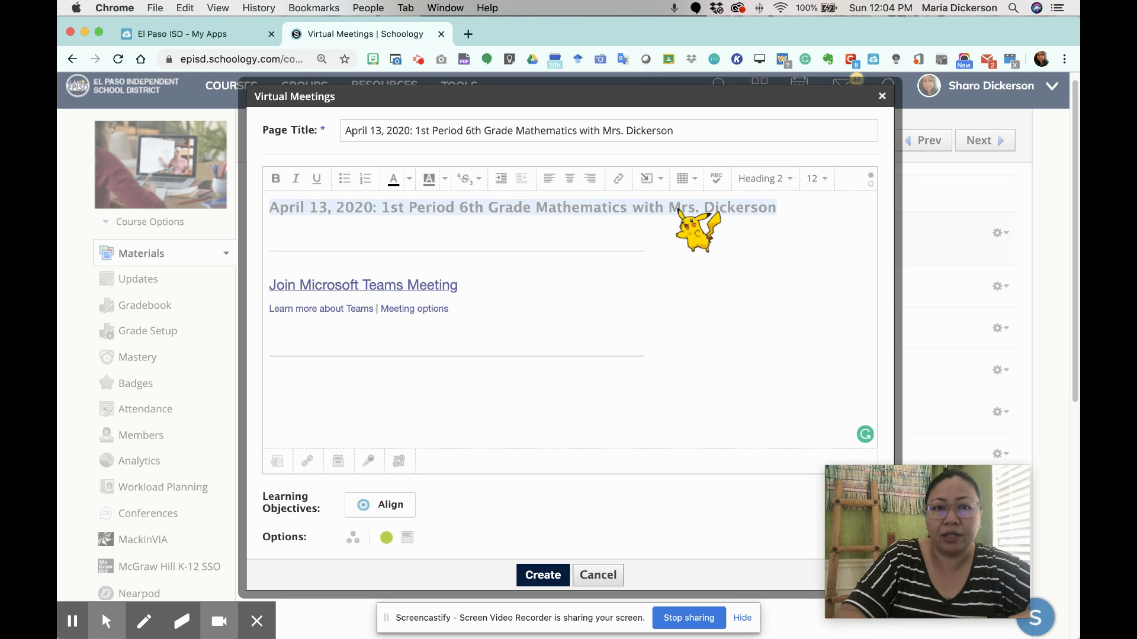
click(481, 179)
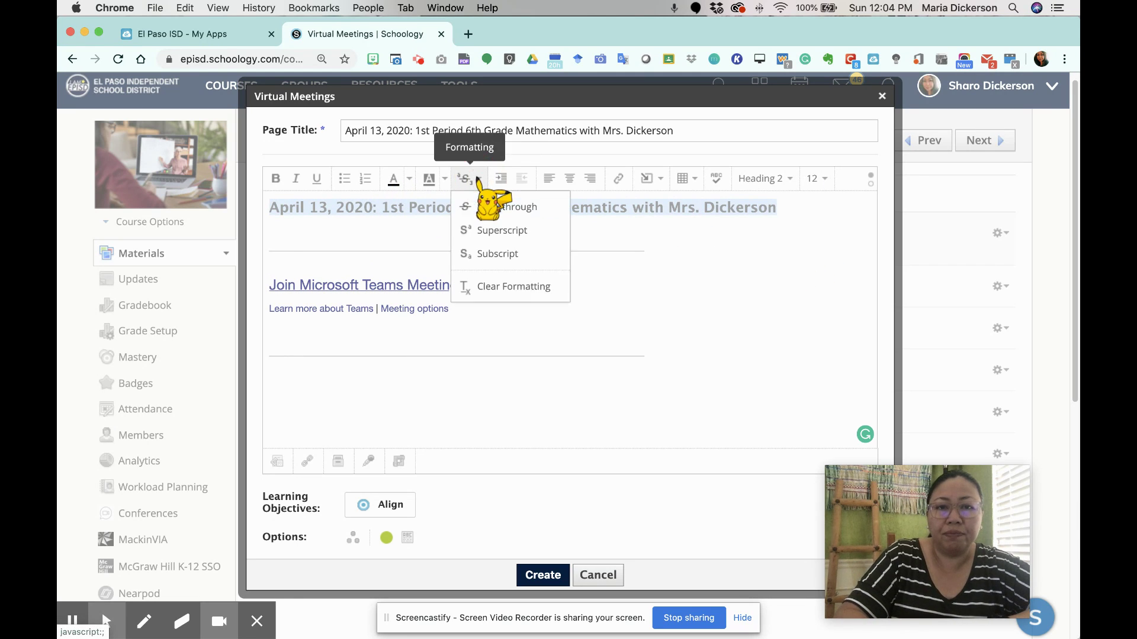
click(516, 283)
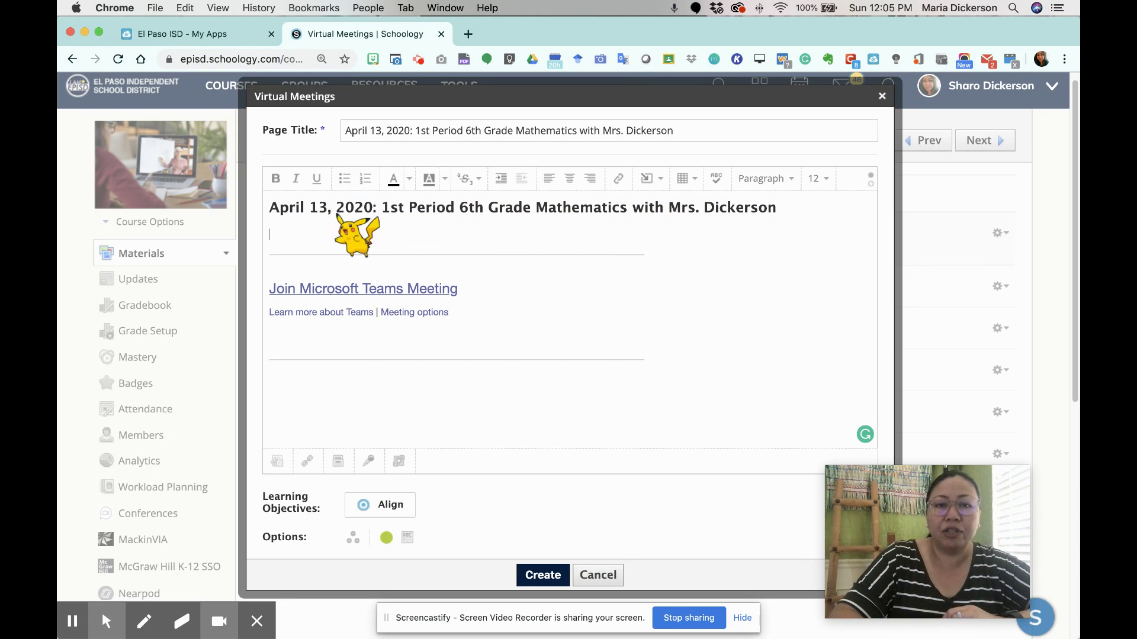
Colour the title heading blue and start the next line with 'Before joining'
drag(268, 204, 787, 216)
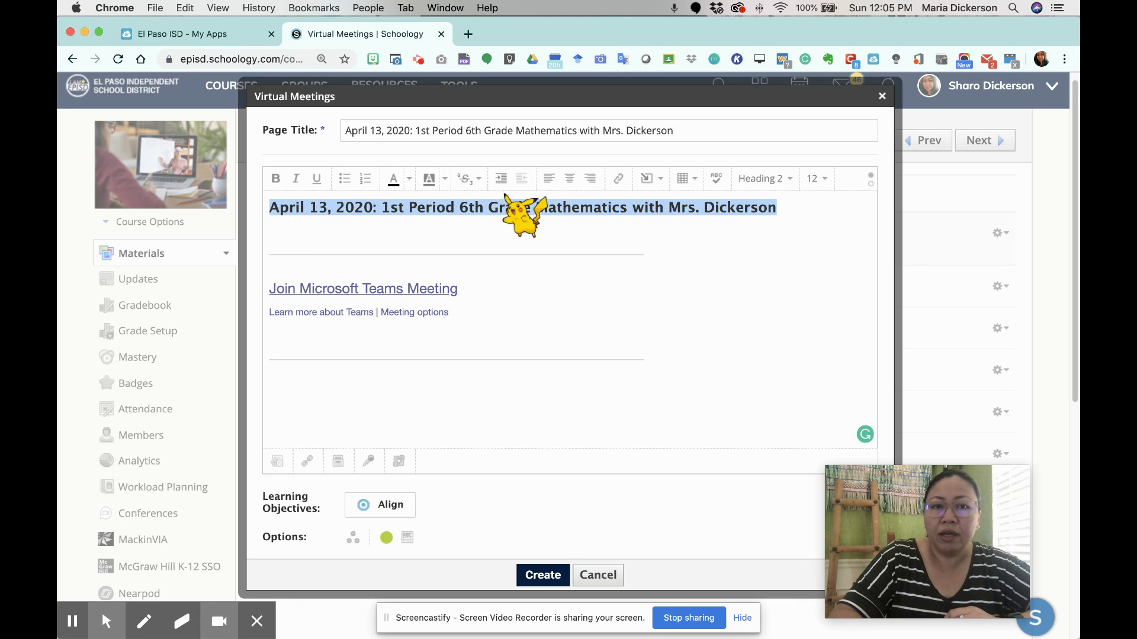
click(409, 178)
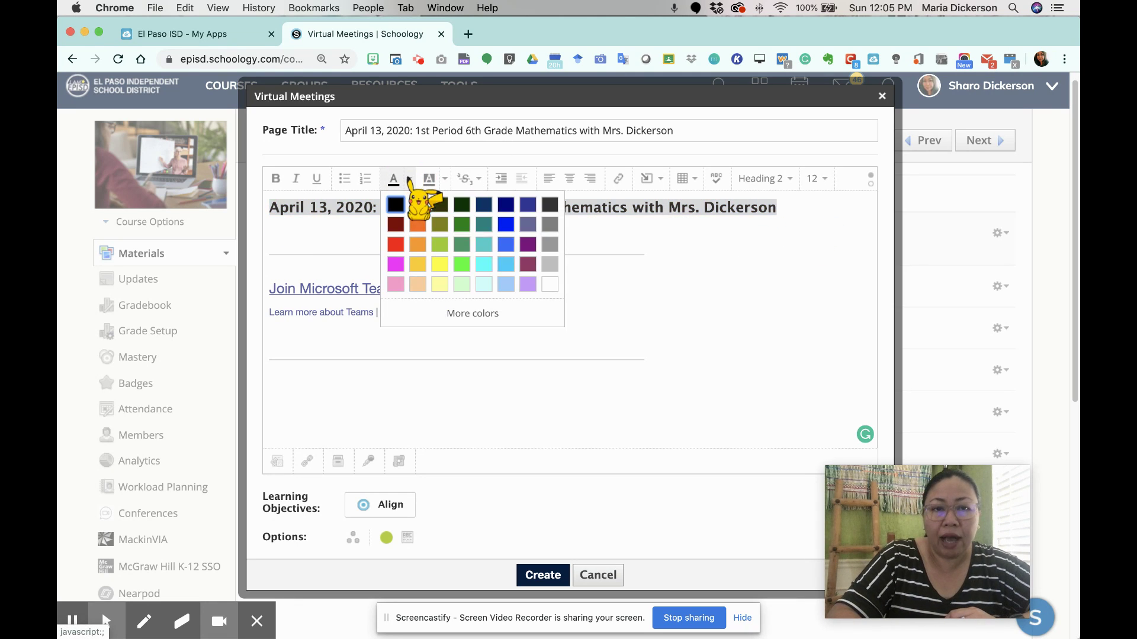
click(507, 225)
click(515, 231)
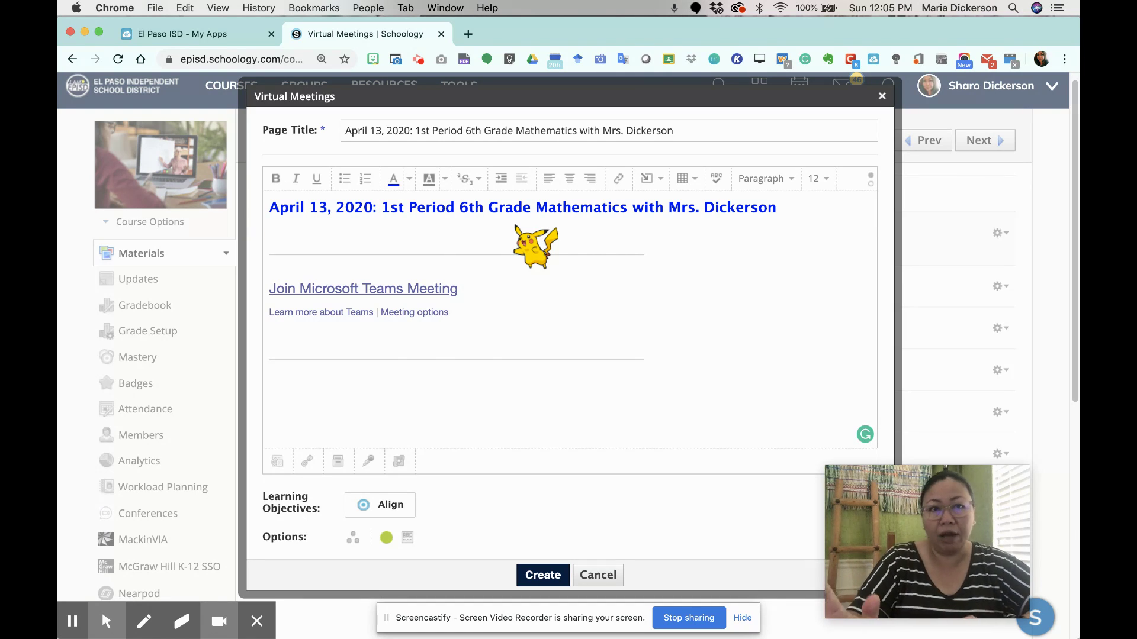
text(Bef)
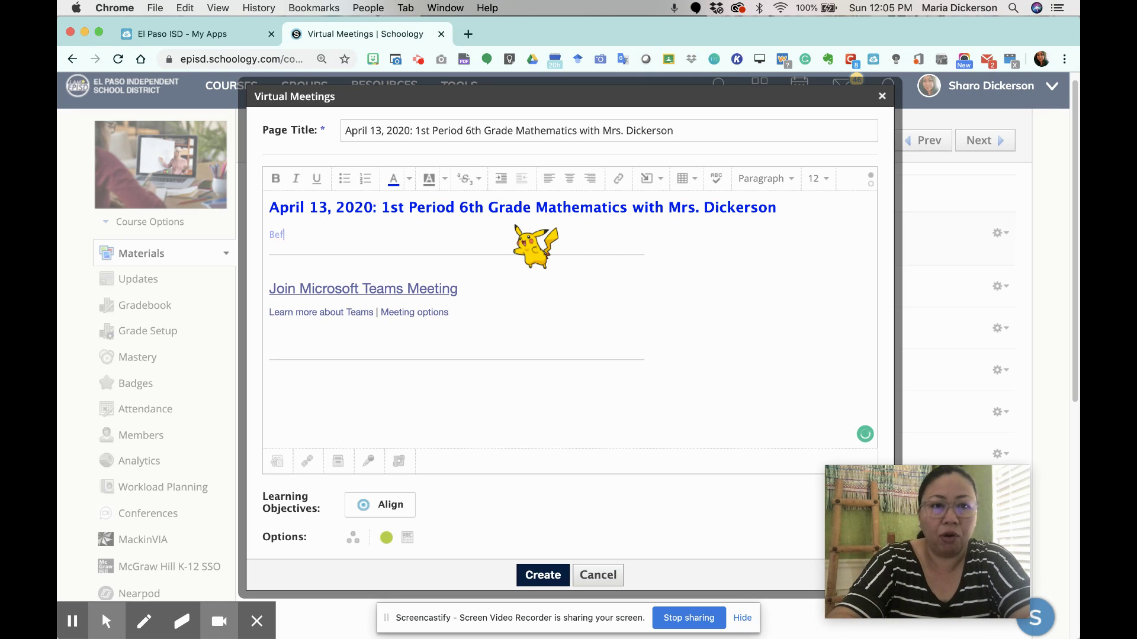
text(ore)
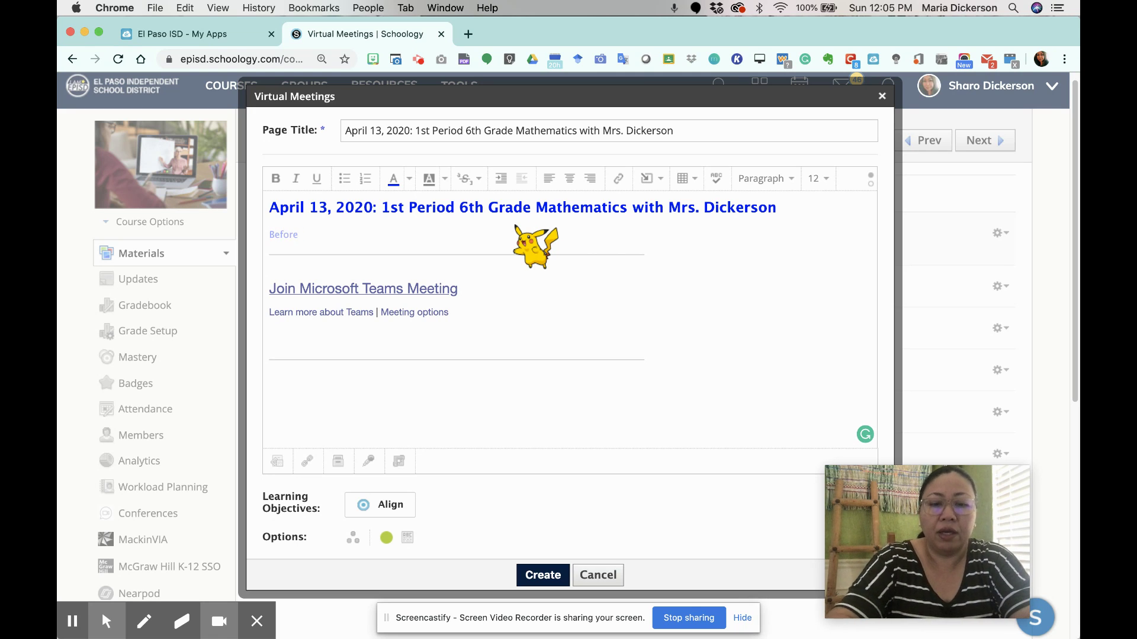
text( joining)
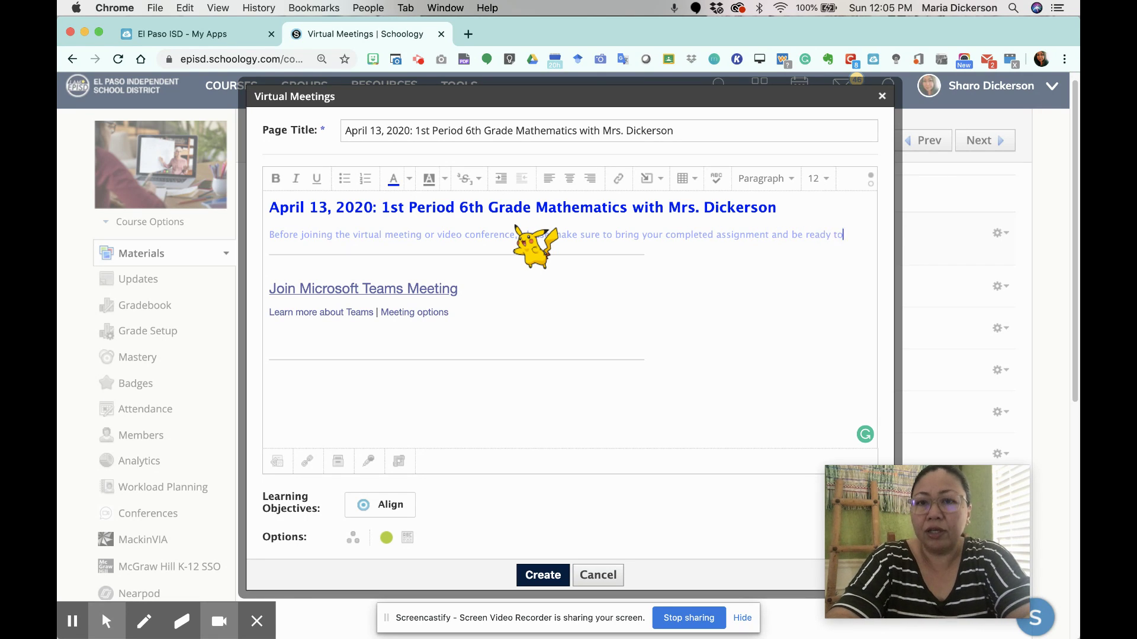
Finish the instruction sentence with 'sent with your class.' and select the whole paragraph
text(sent with your)
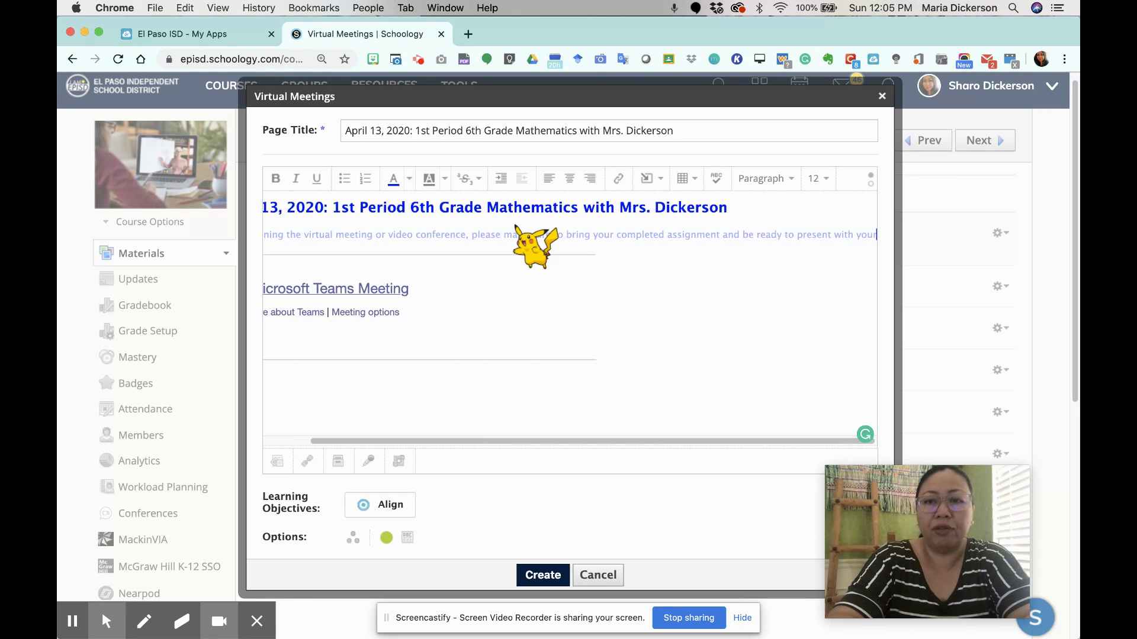
text( cla)
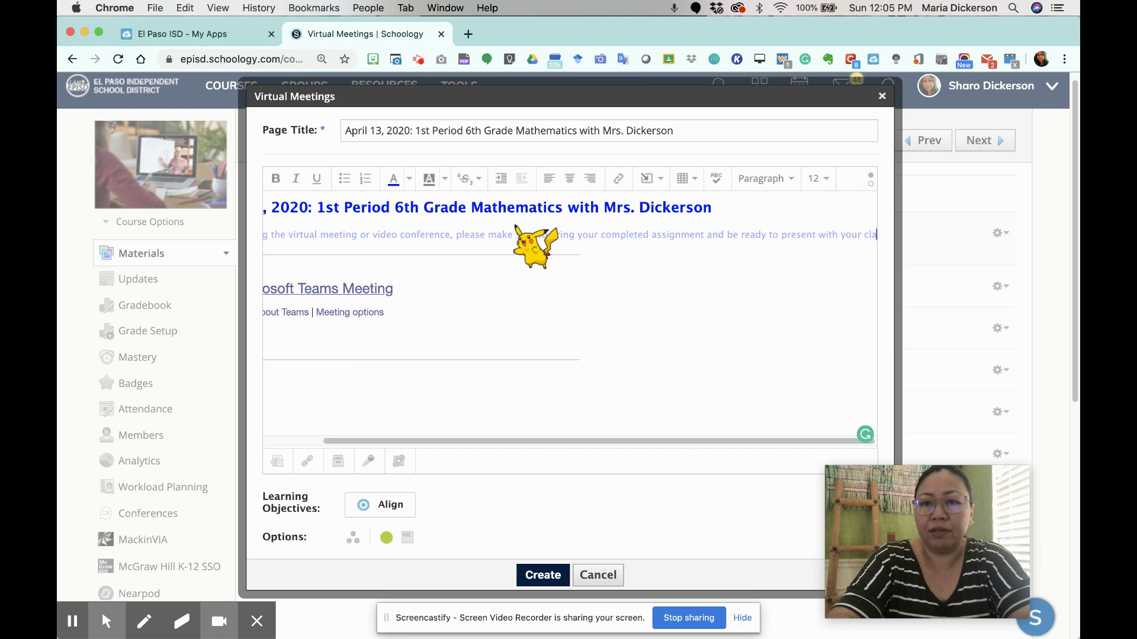
text(ss.)
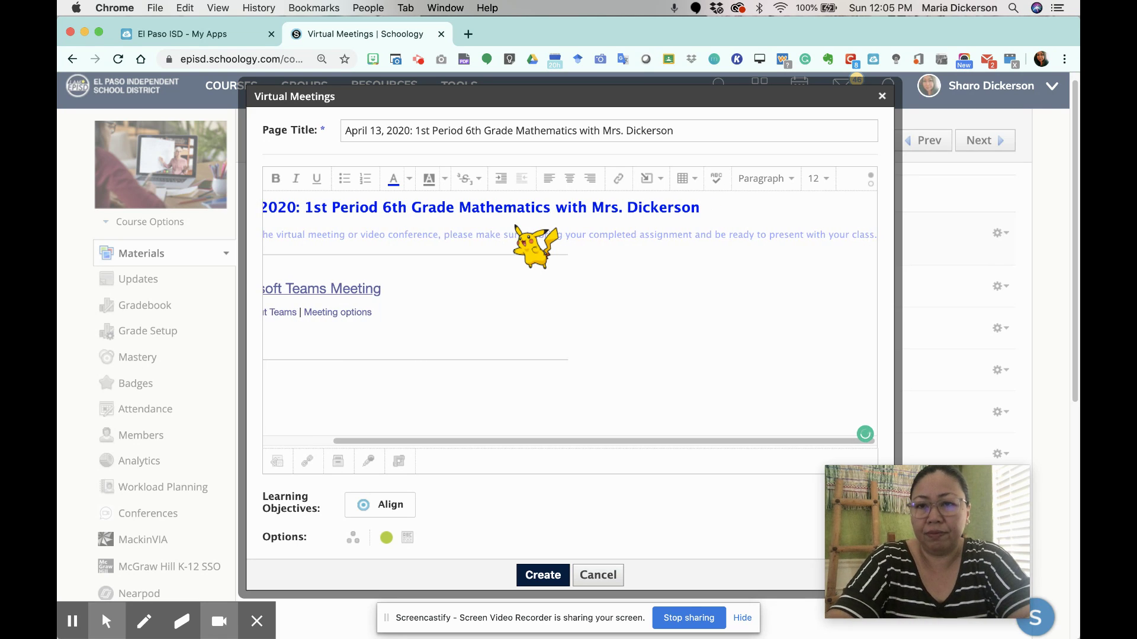
triple_click(468, 233)
Clear the instructions paragraph's grey formatting and set it to size 14
click(480, 182)
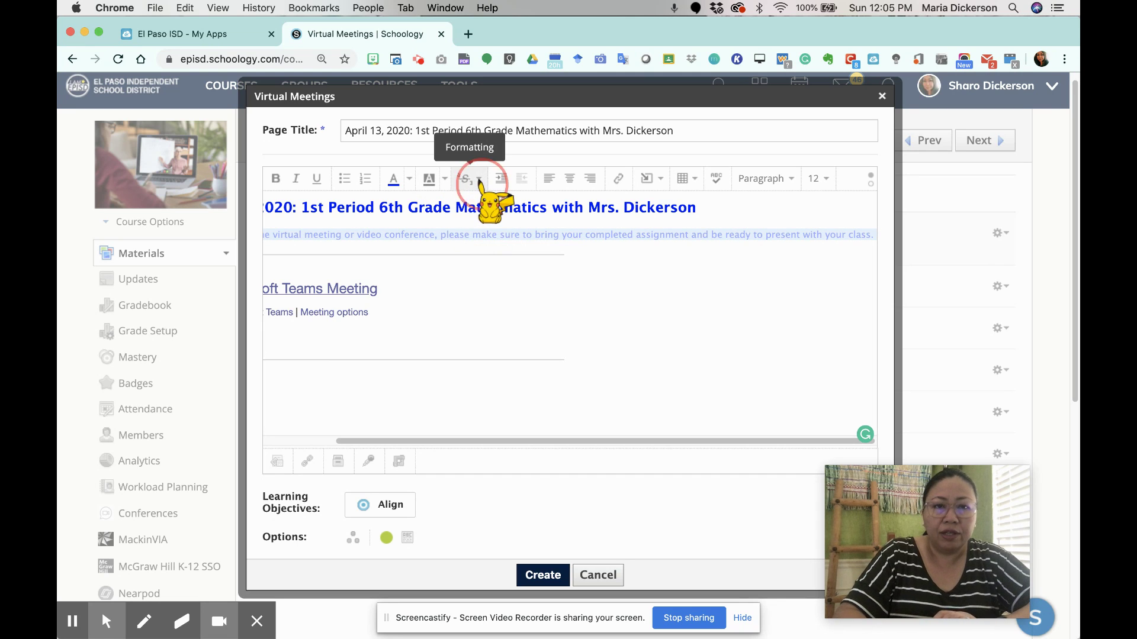
click(512, 286)
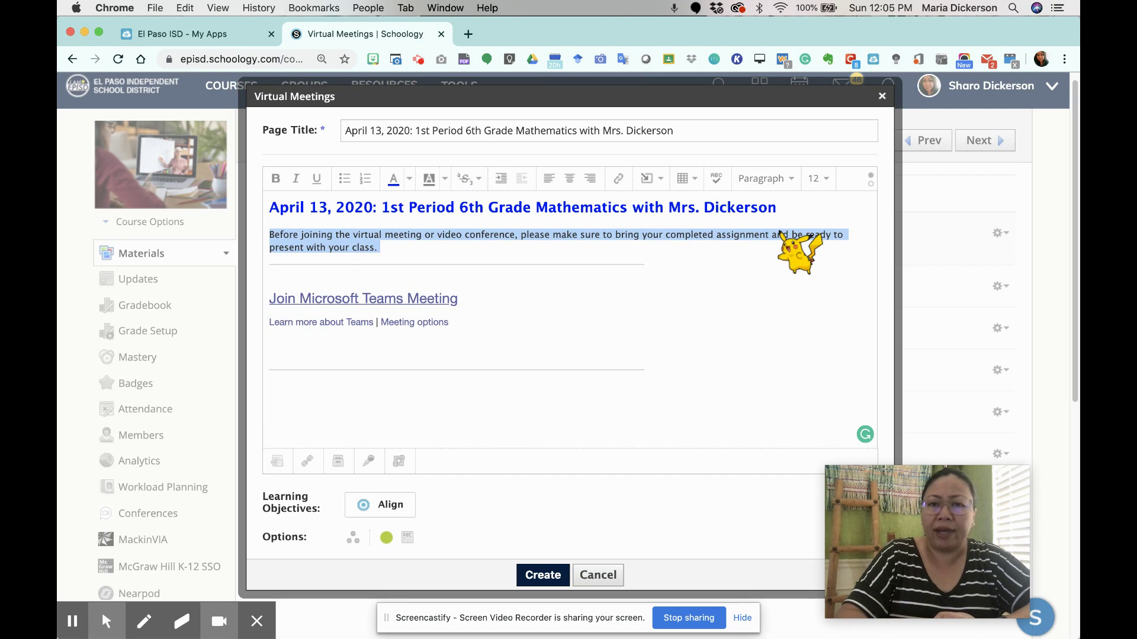
click(817, 178)
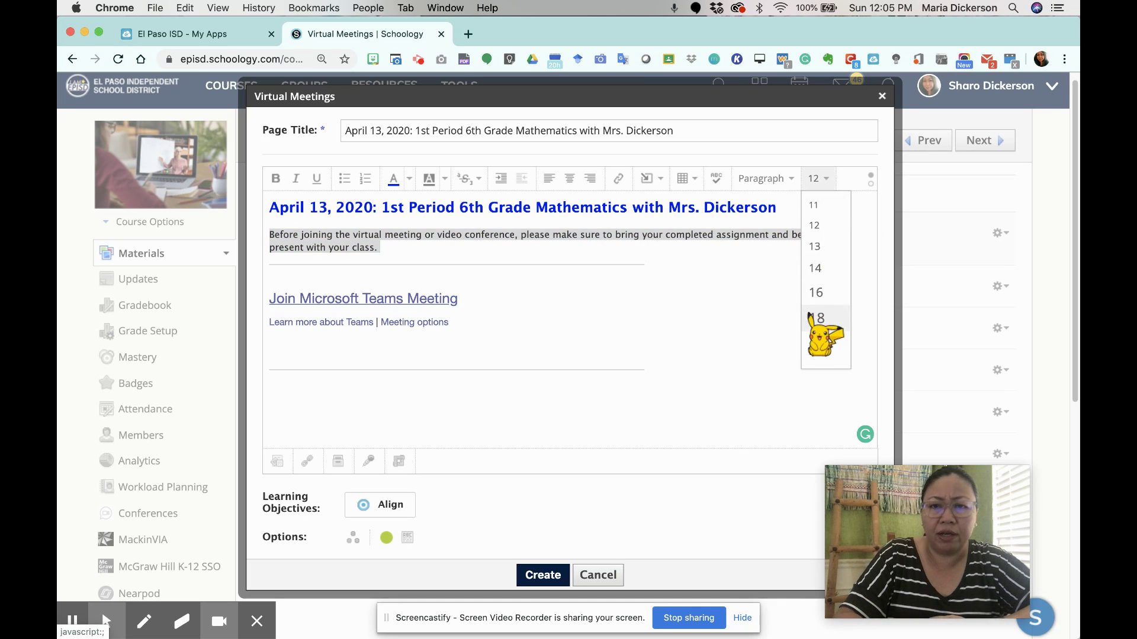
click(815, 268)
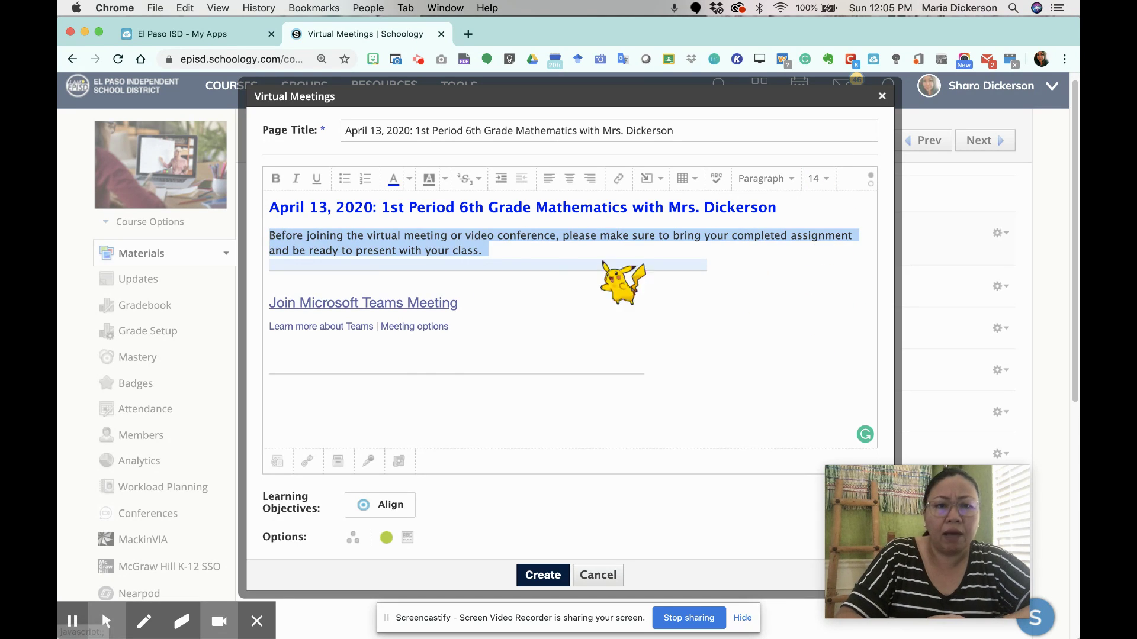
Delete the extra blank line between the Teams meeting links and the divider
click(488, 252)
drag(497, 247, 264, 229)
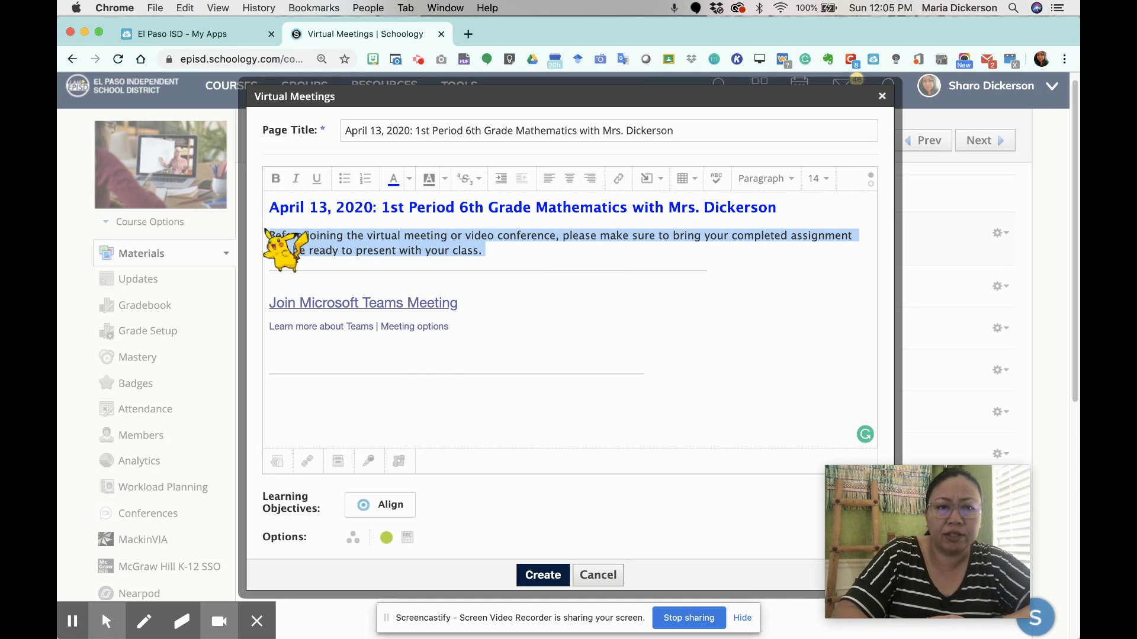
click(530, 251)
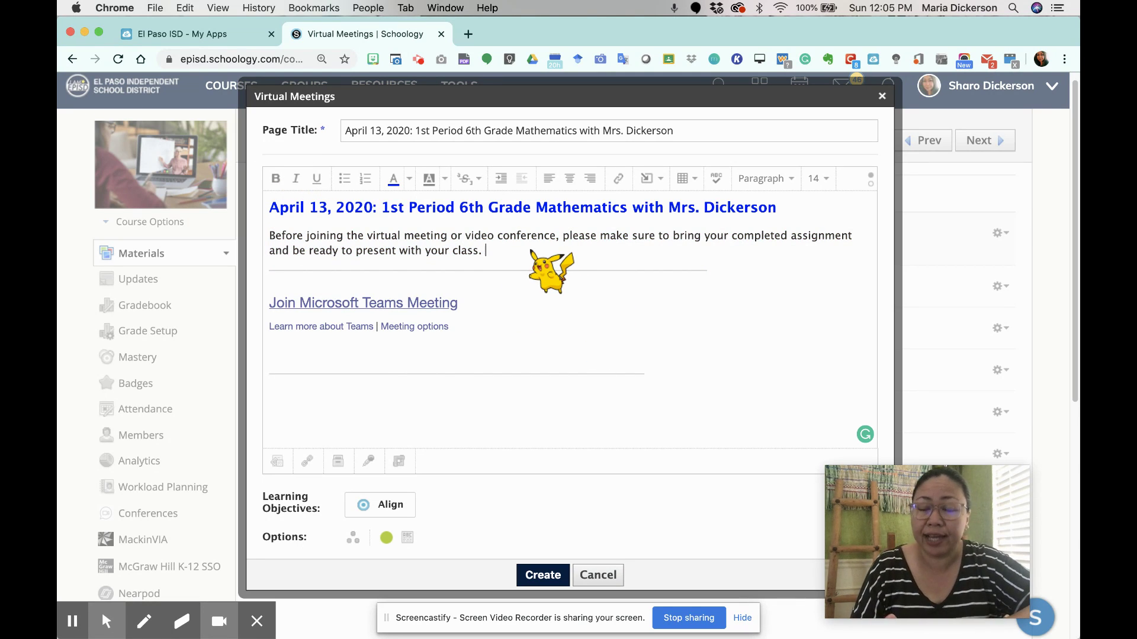
click(391, 351)
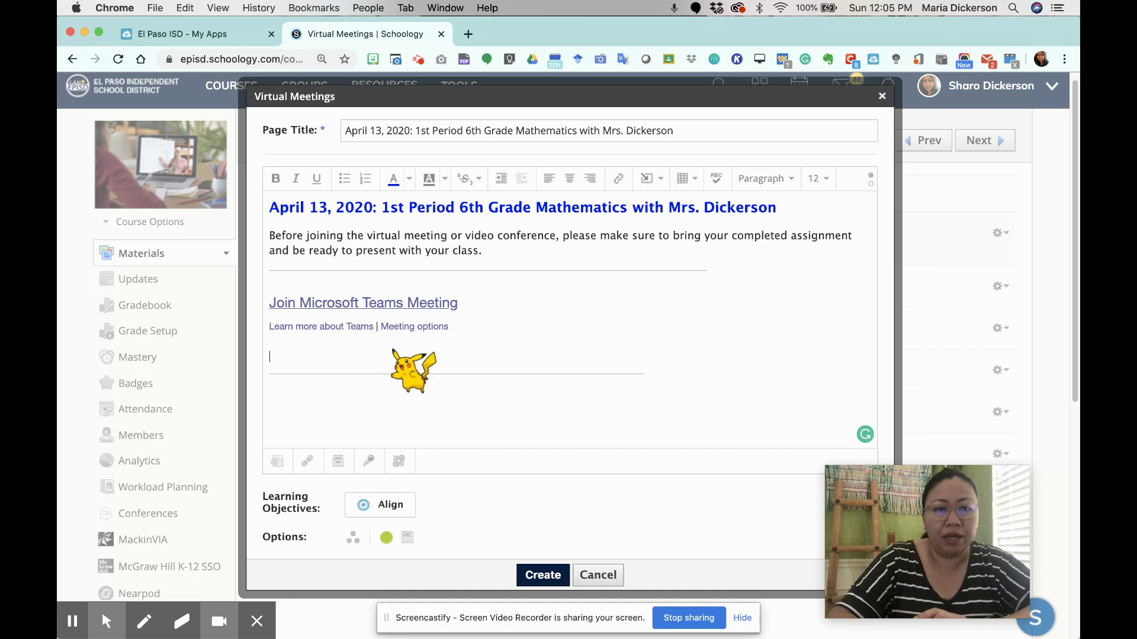
key(Delete)
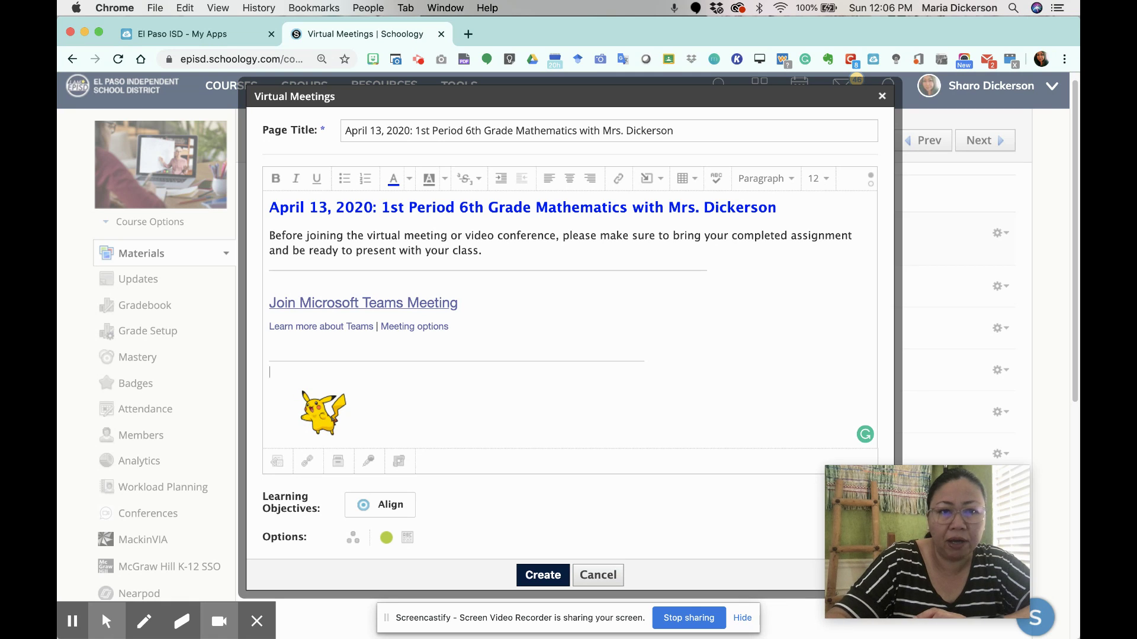
Add a 'Thank you,' sign-off with the teacher's name below the divider, unformatted, at size 14
click(328, 392)
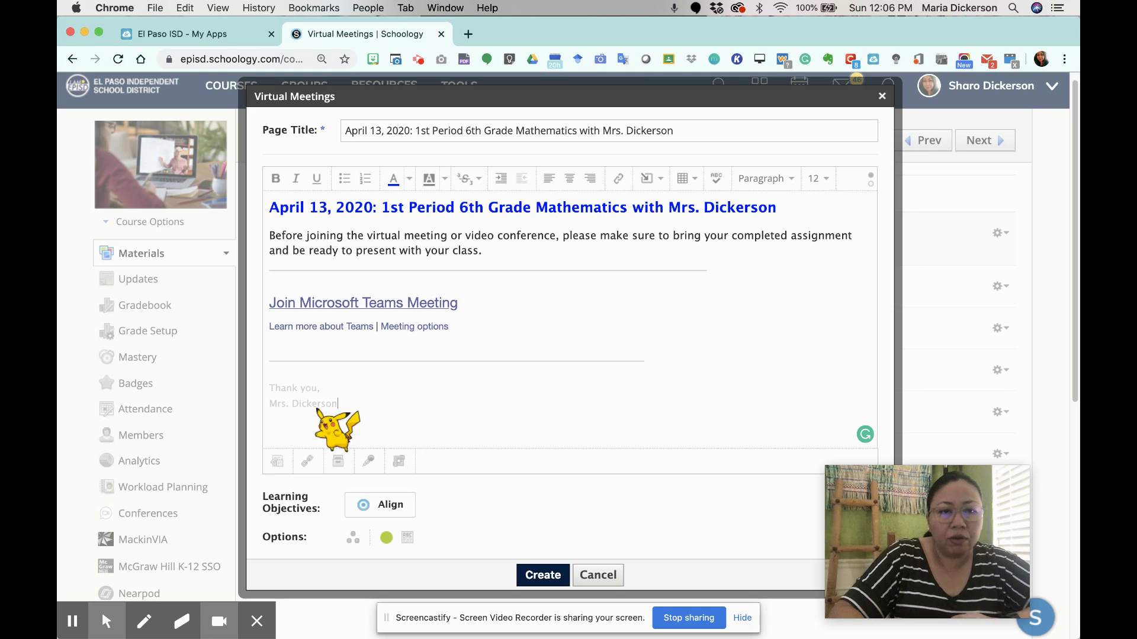
drag(340, 406, 265, 381)
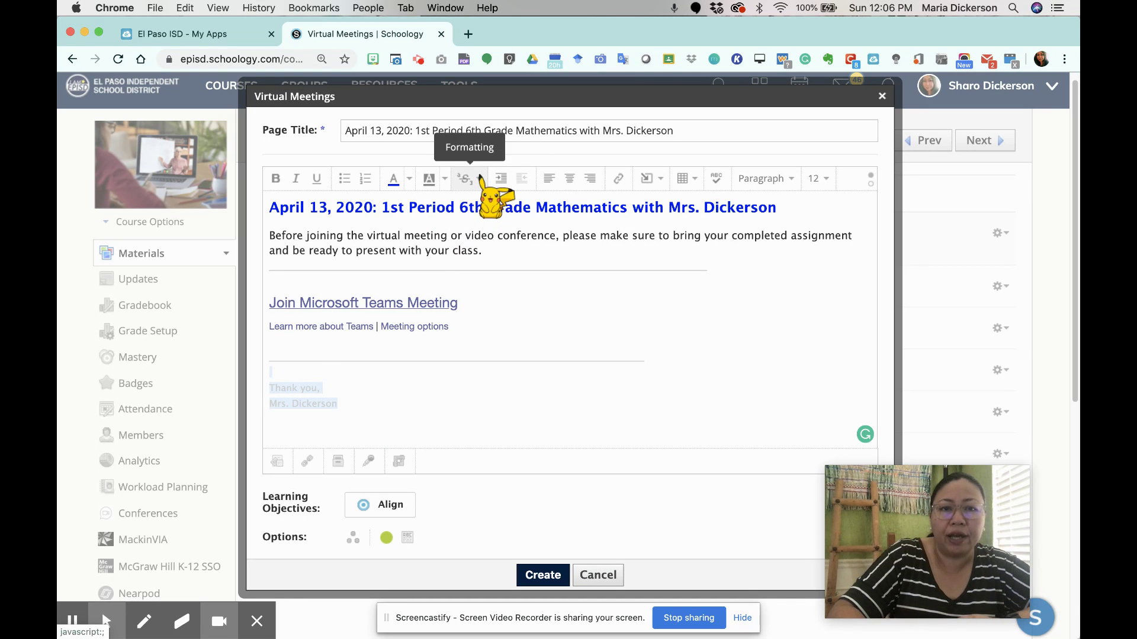
click(473, 179)
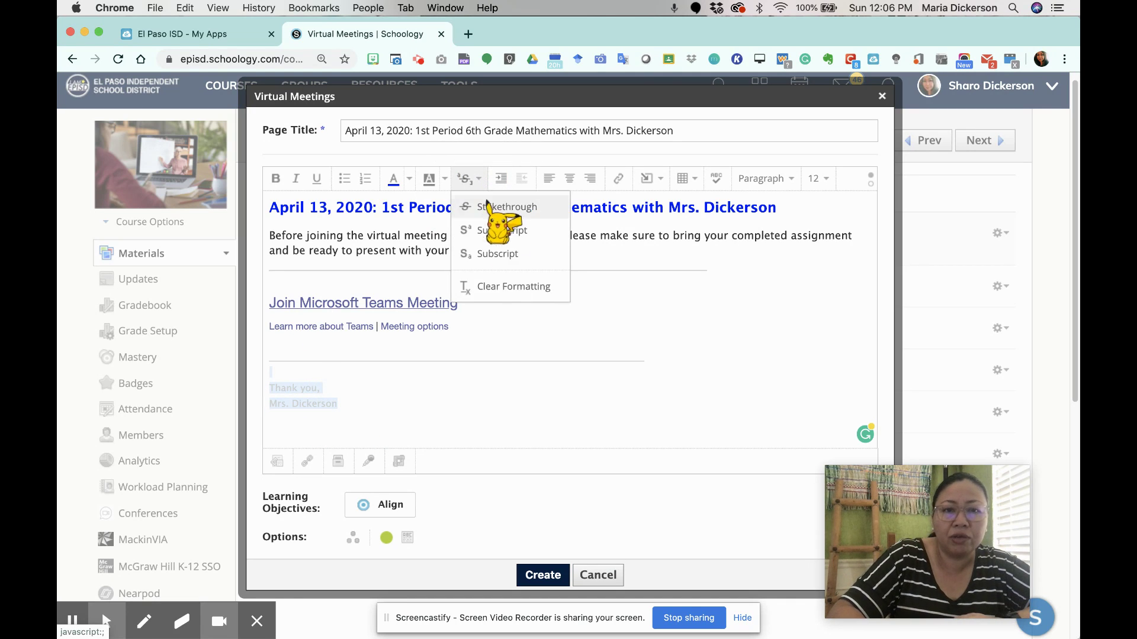
click(540, 286)
click(820, 178)
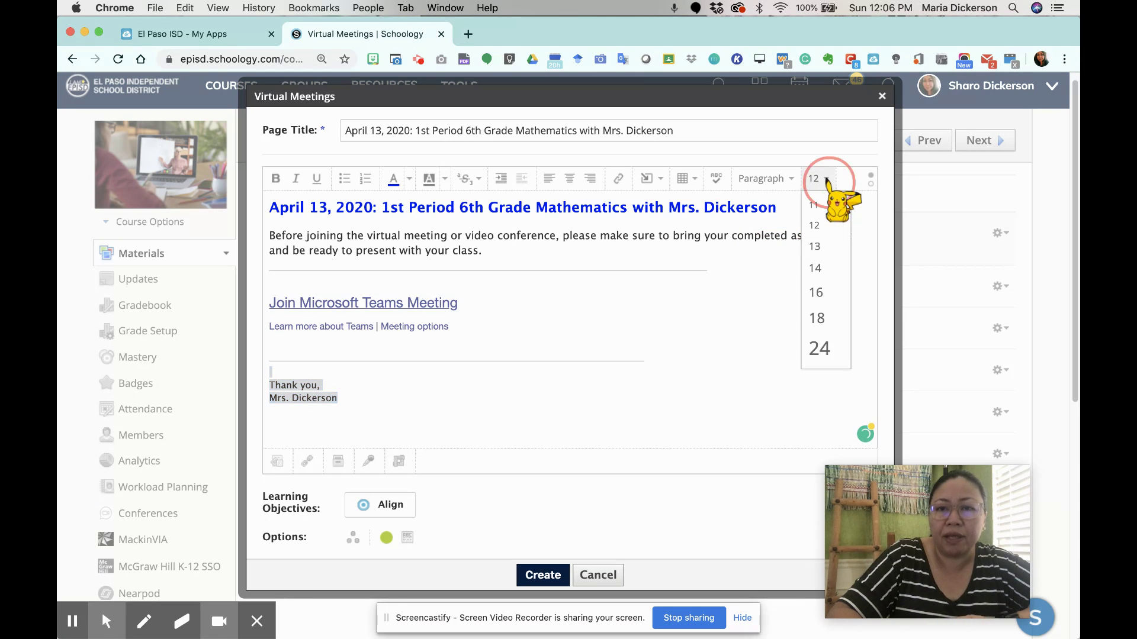
click(839, 273)
Make the Join Microsoft Teams Meeting link and options line bold at size 16
click(468, 388)
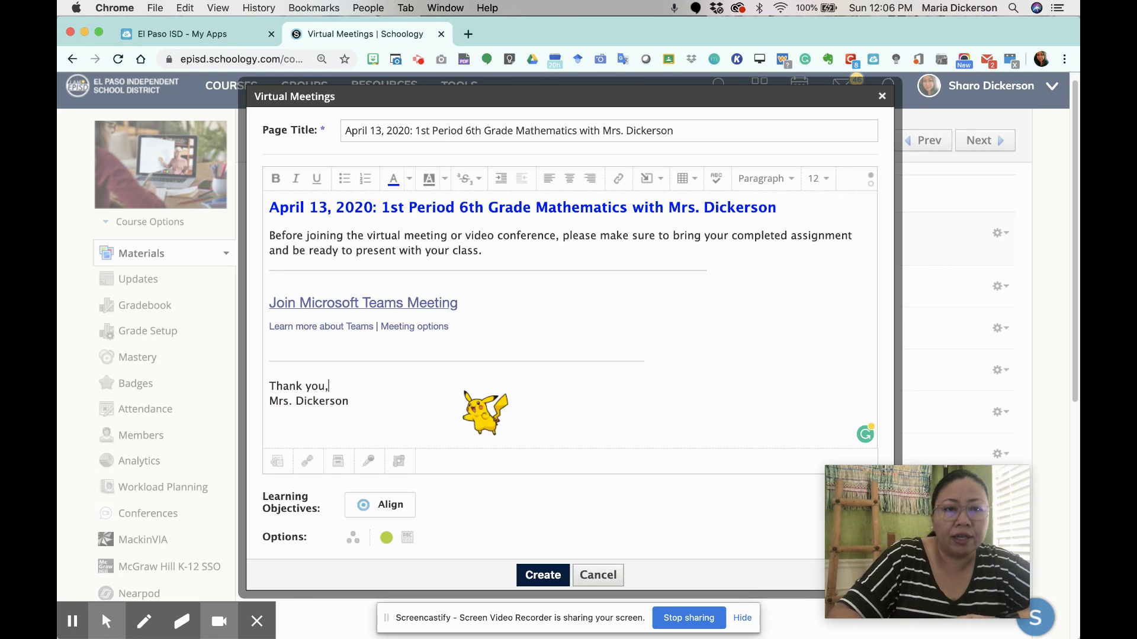
drag(449, 332, 276, 287)
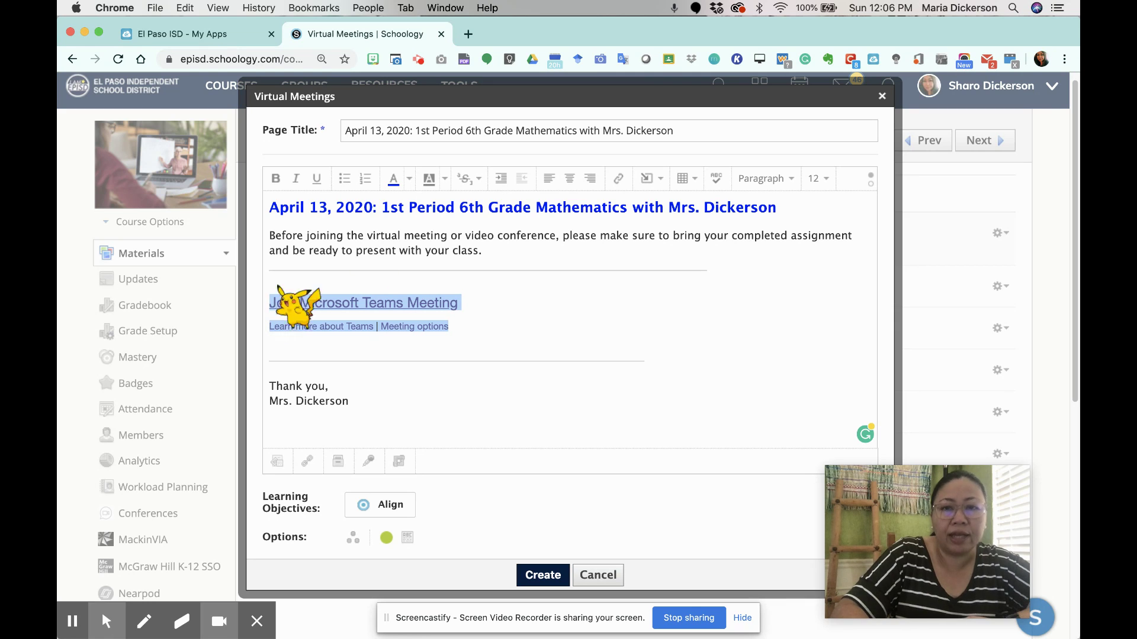
click(275, 178)
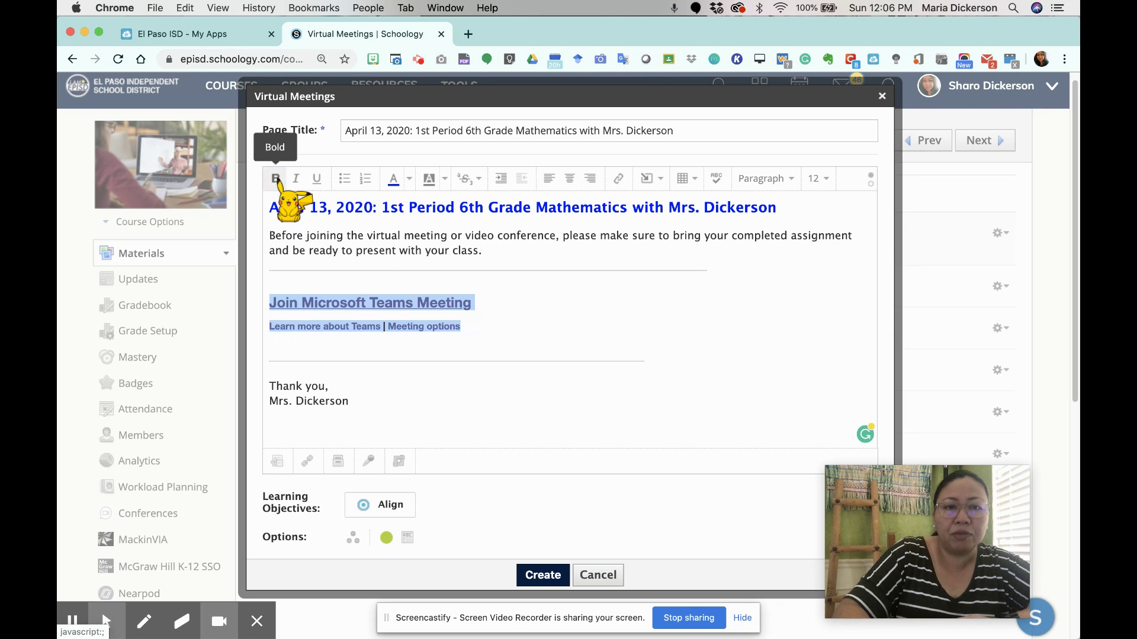
click(819, 178)
click(817, 293)
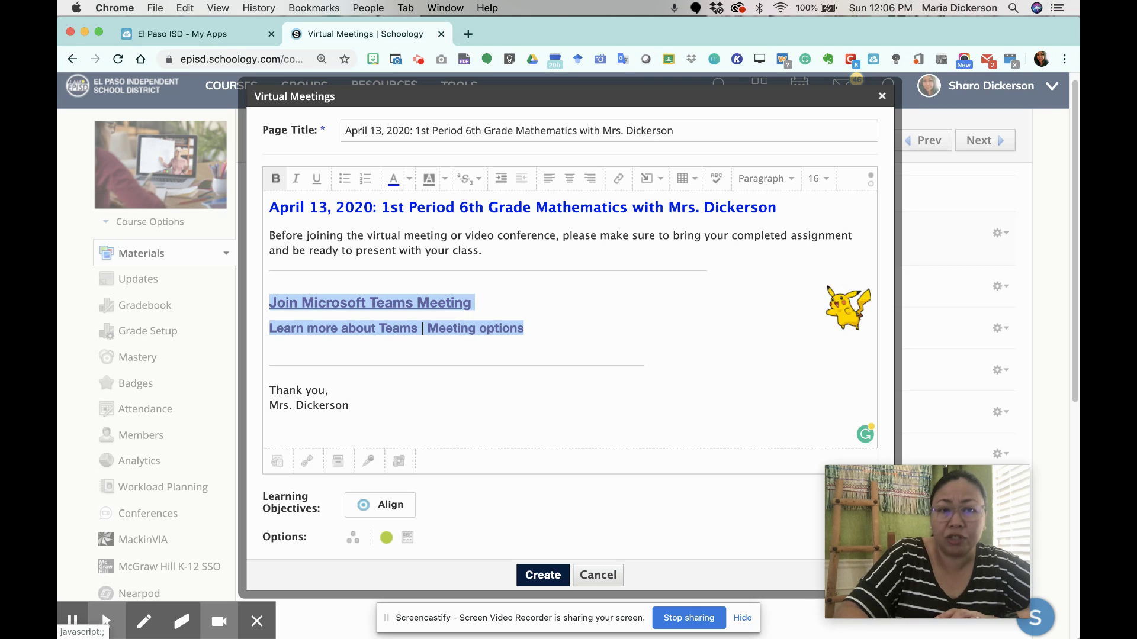
click(764, 332)
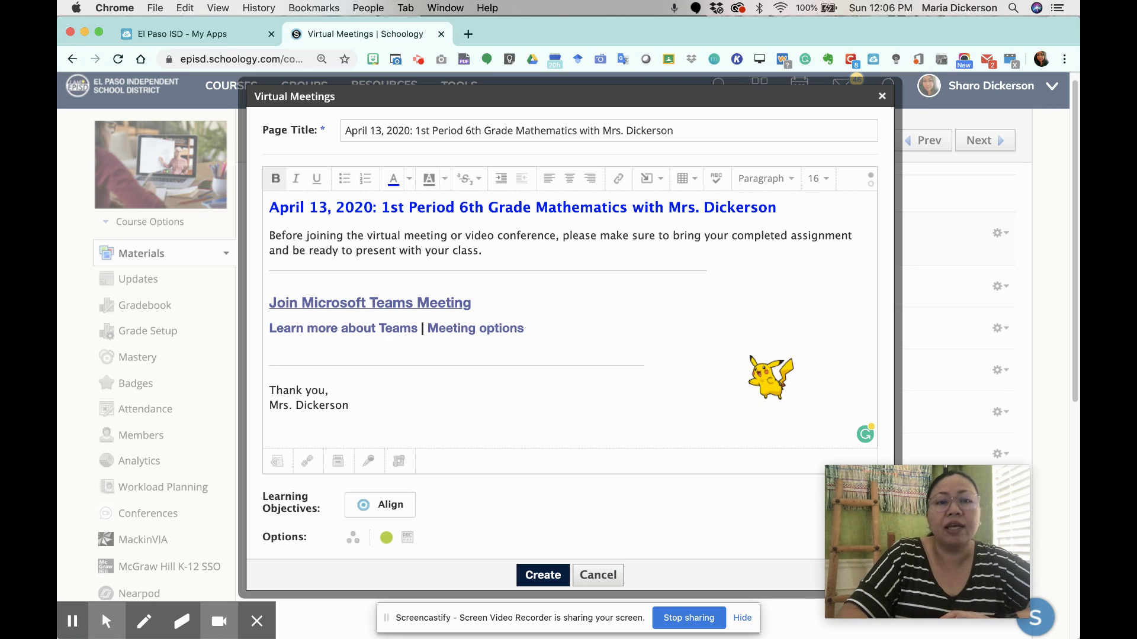
Remove the empty lines between the divider and the Teams link, keeping the link on its own line
click(397, 350)
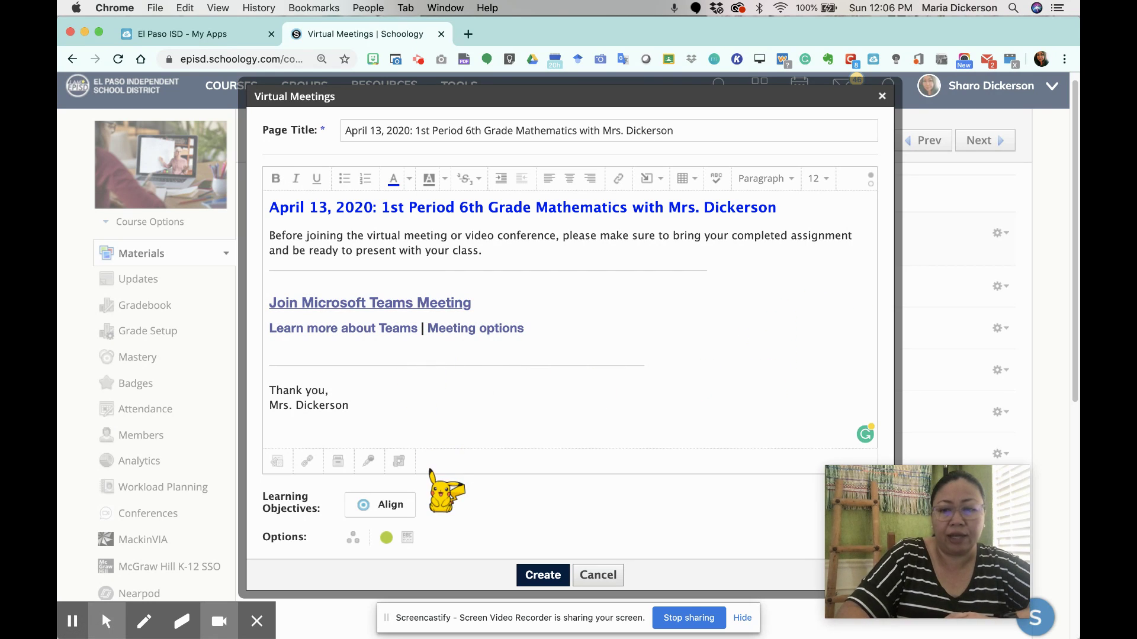
key(BackSpace)
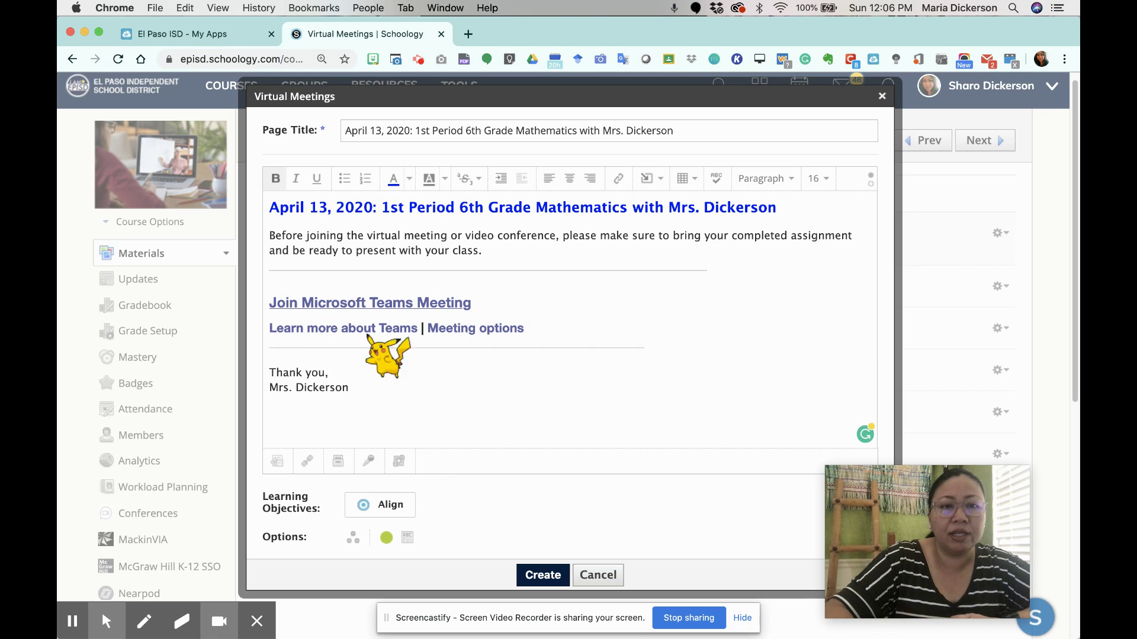
key(BackSpace)
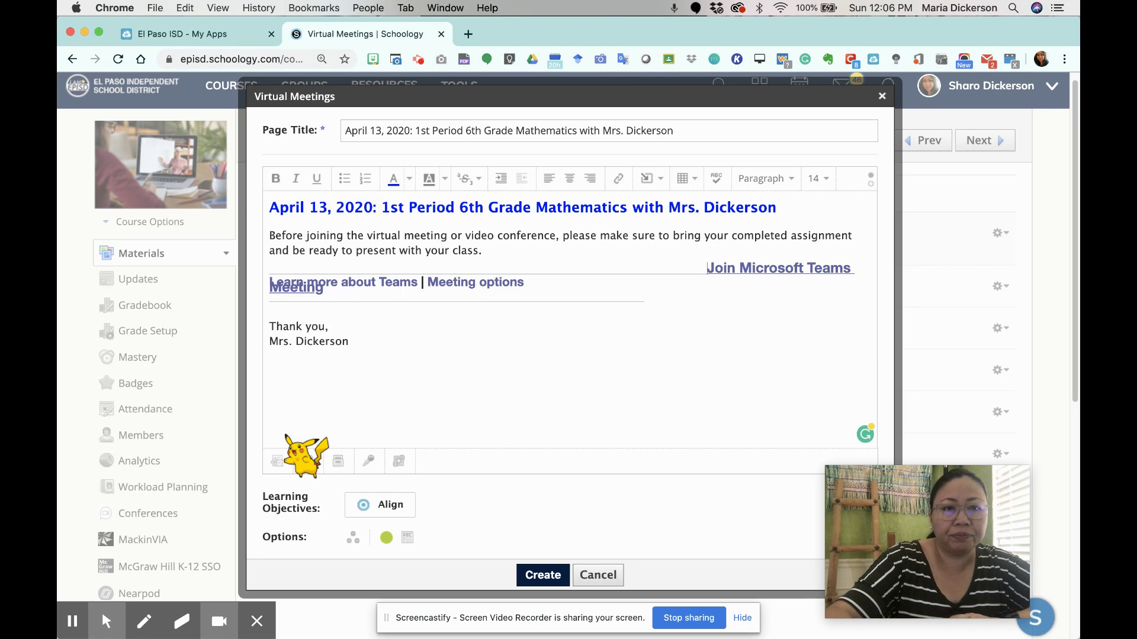
key(Return)
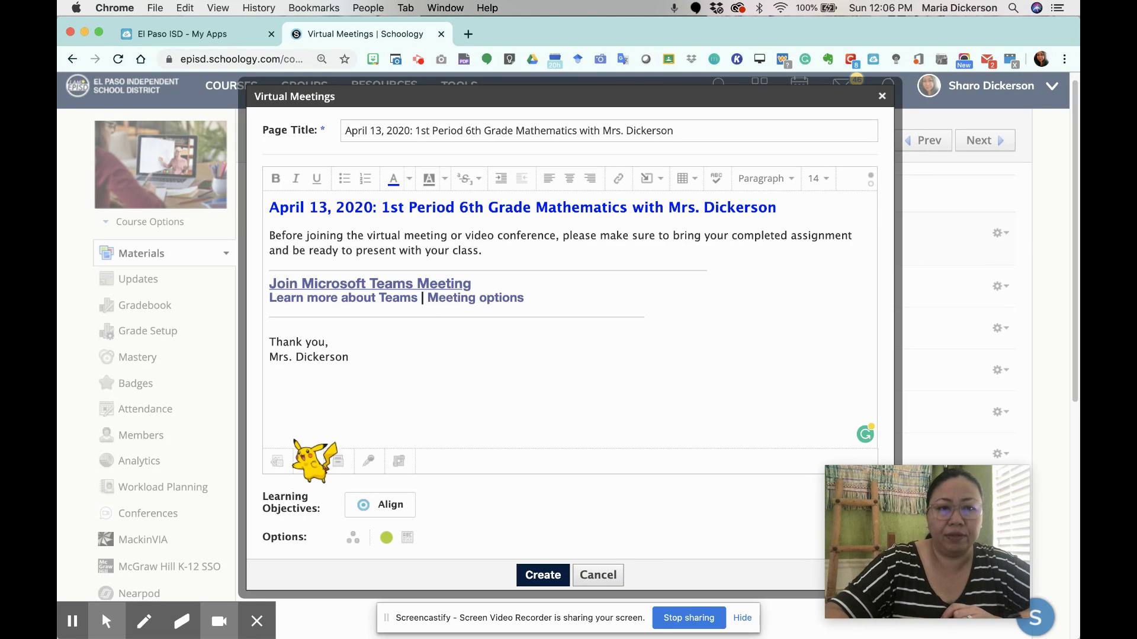
key(BackSpace)
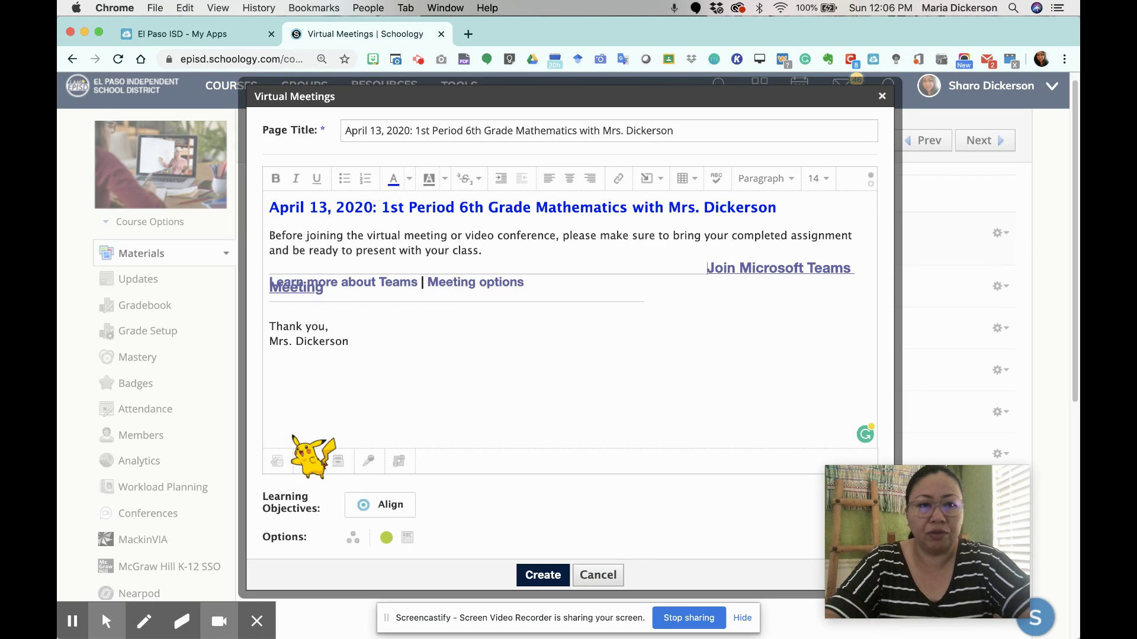
key(Return)
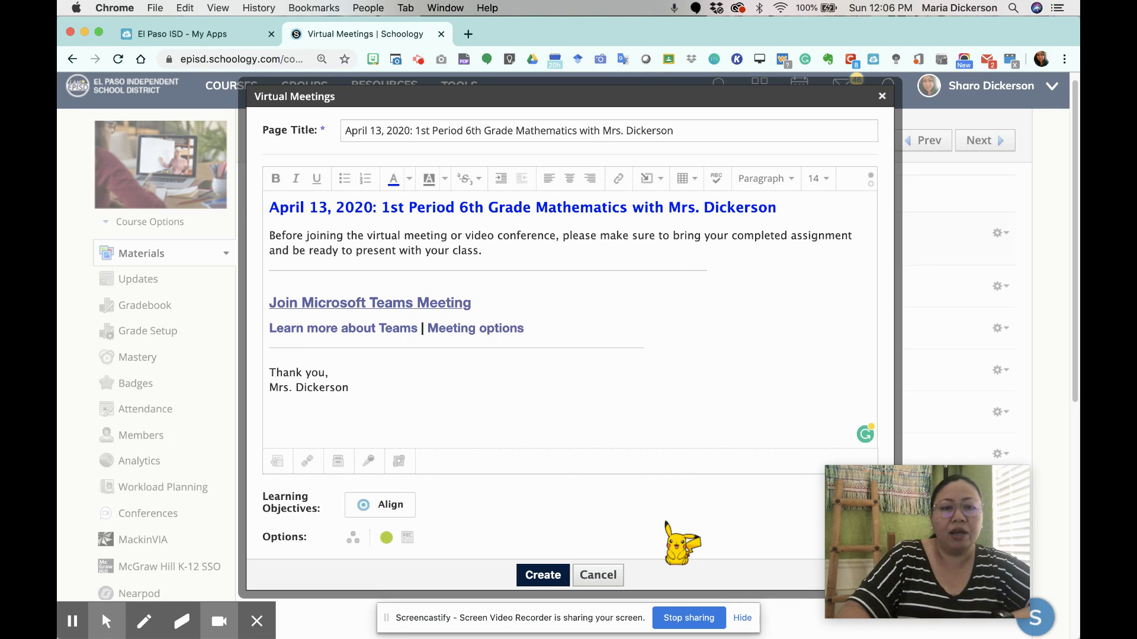
click(343, 440)
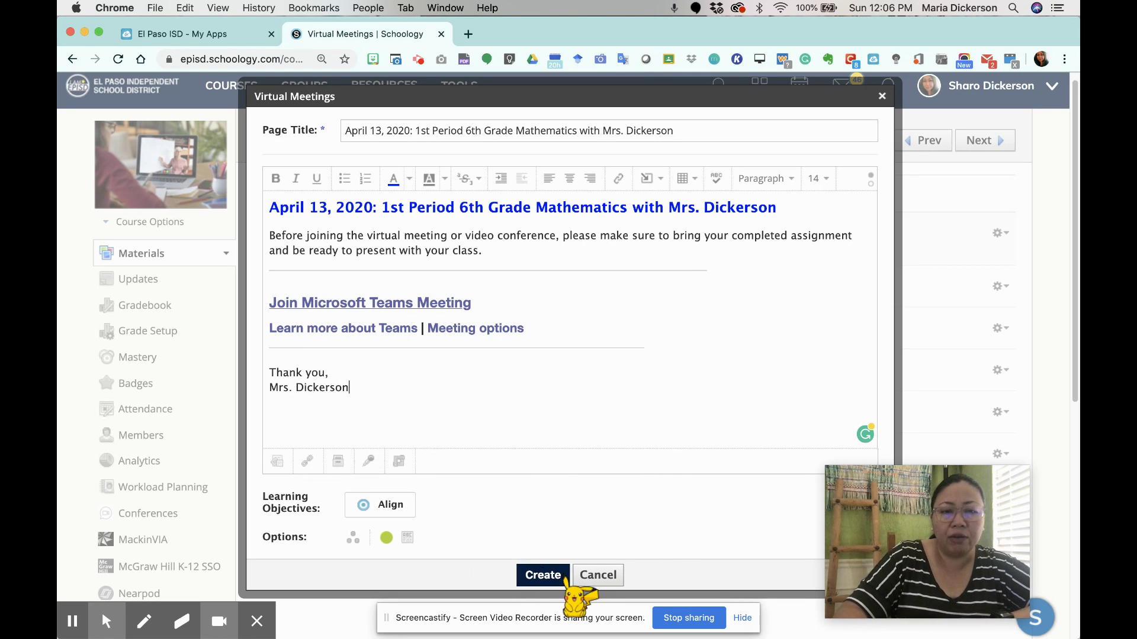
Create the April 13, 2020 1st Period page and drag its row up just below April 6
click(540, 574)
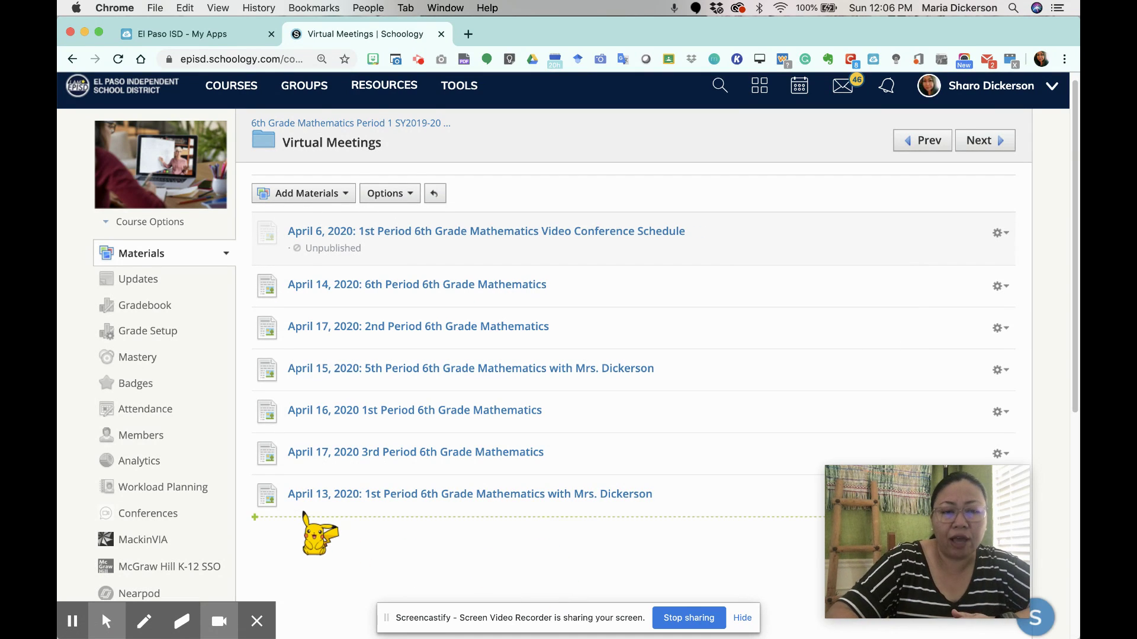
scroll(314, 527, down, 2)
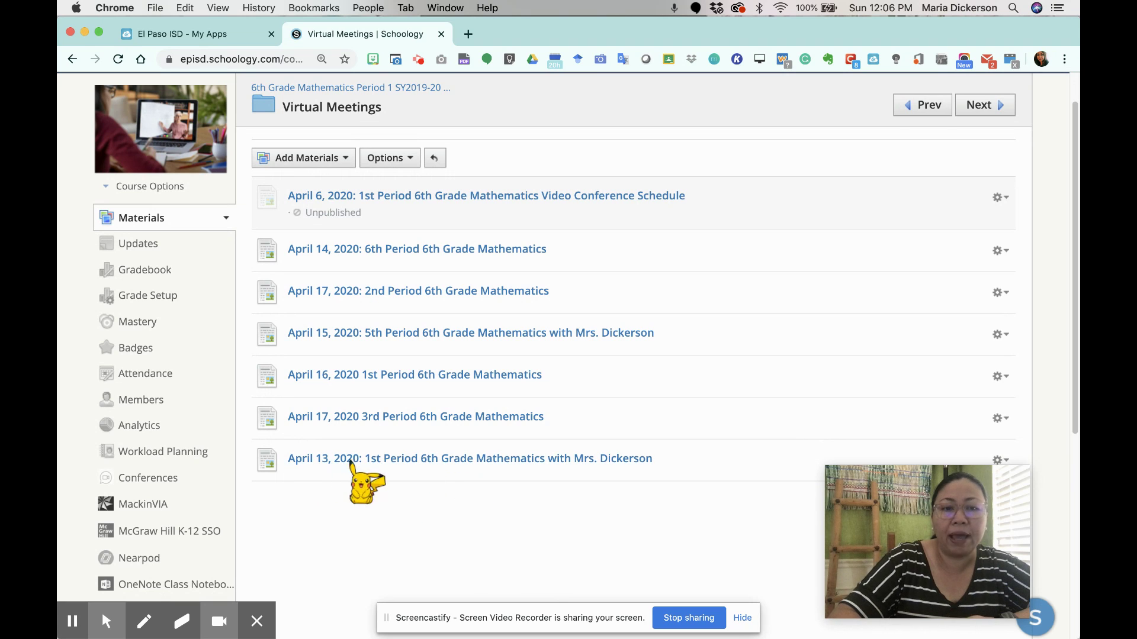
drag(247, 464, 278, 464)
click(277, 464)
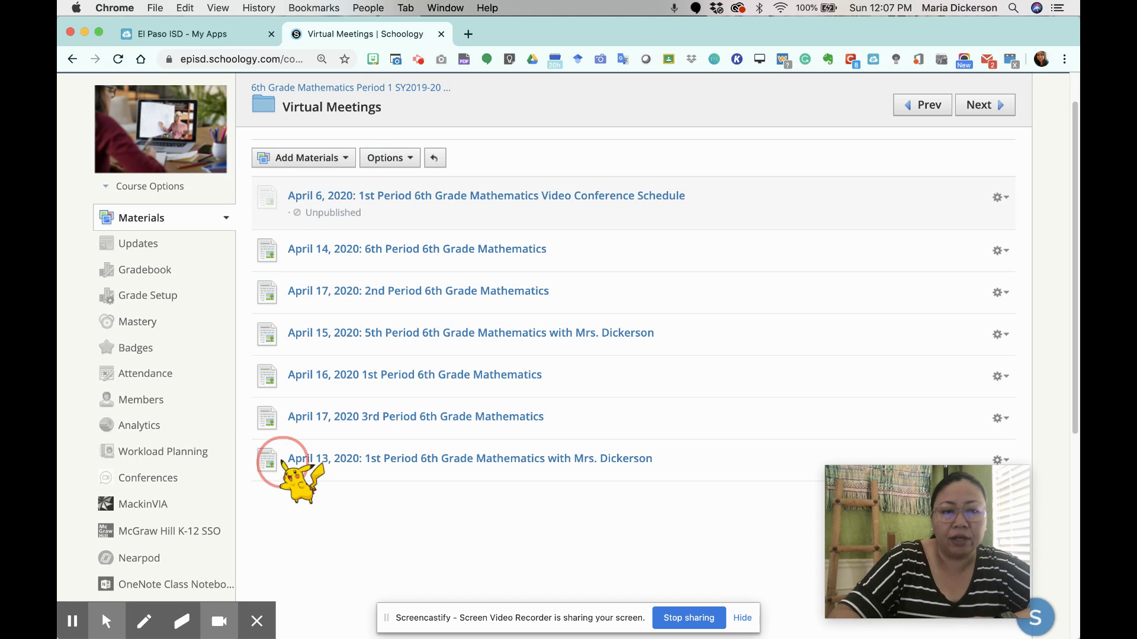
drag(271, 468, 296, 461)
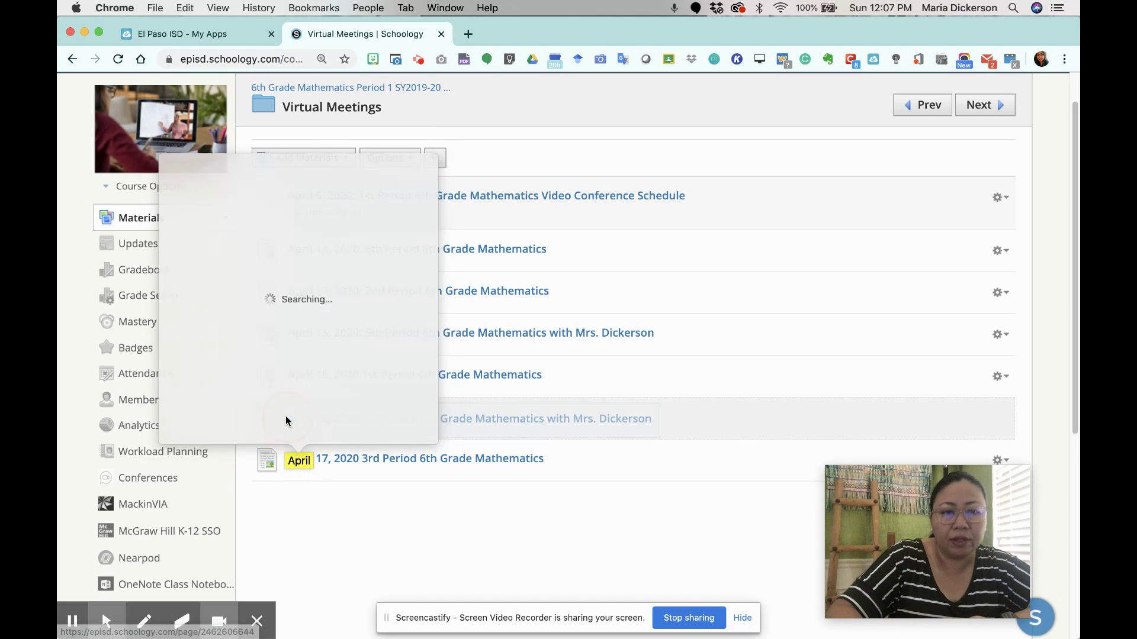
click(306, 506)
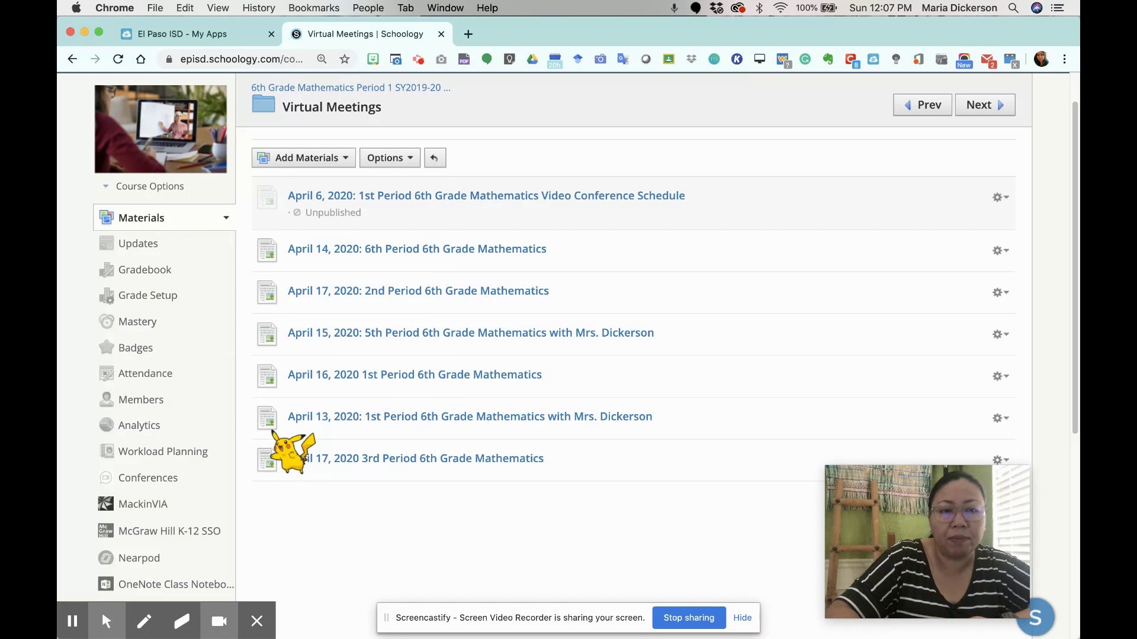
click(270, 415)
drag(270, 415, 267, 249)
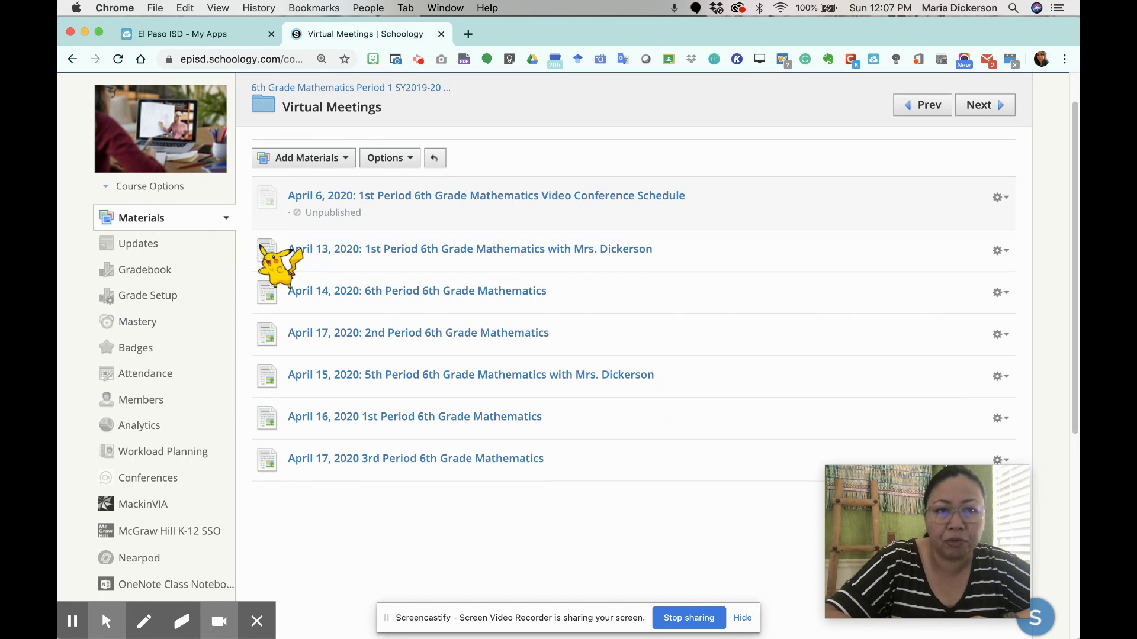
View the April 13 page, go back to Virtual Meetings, and choose Edit from its gear menu
click(409, 248)
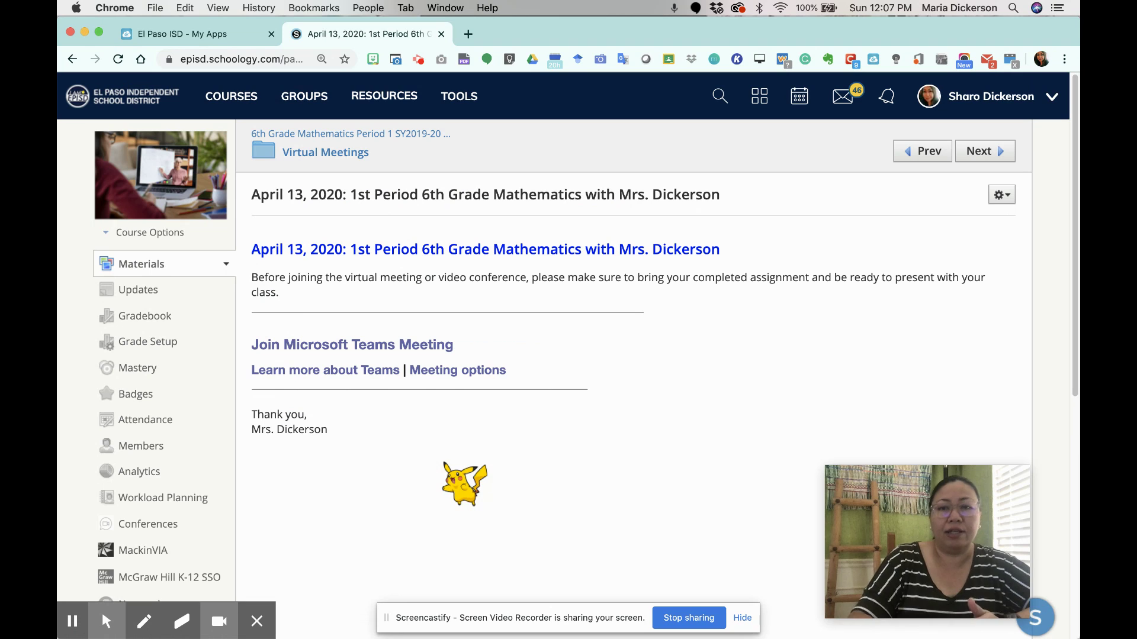
click(328, 154)
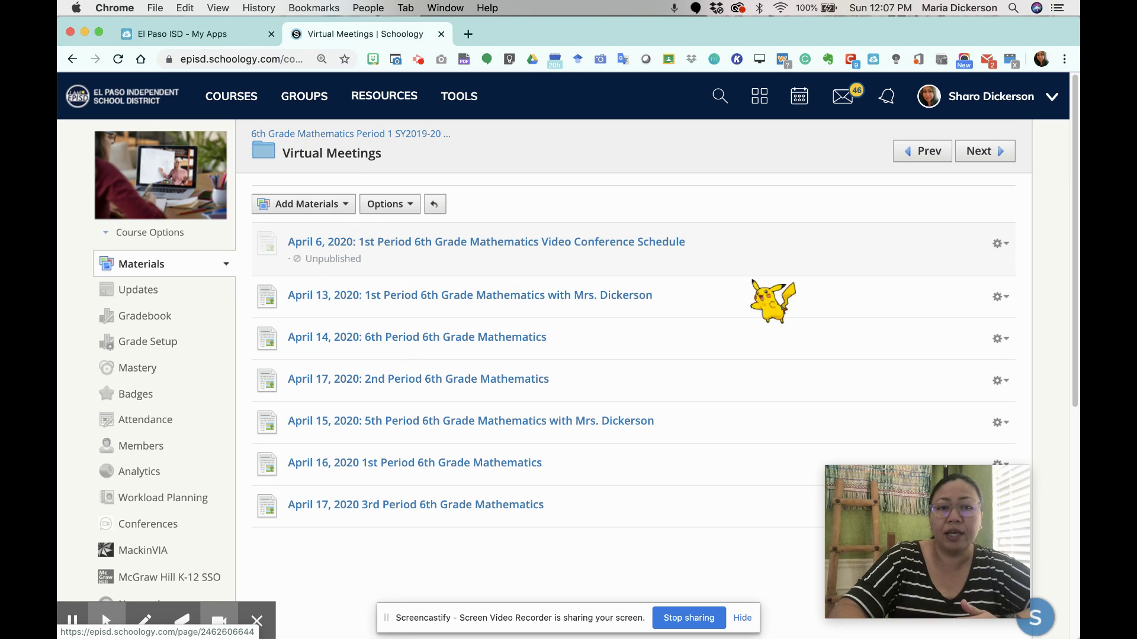
click(1000, 298)
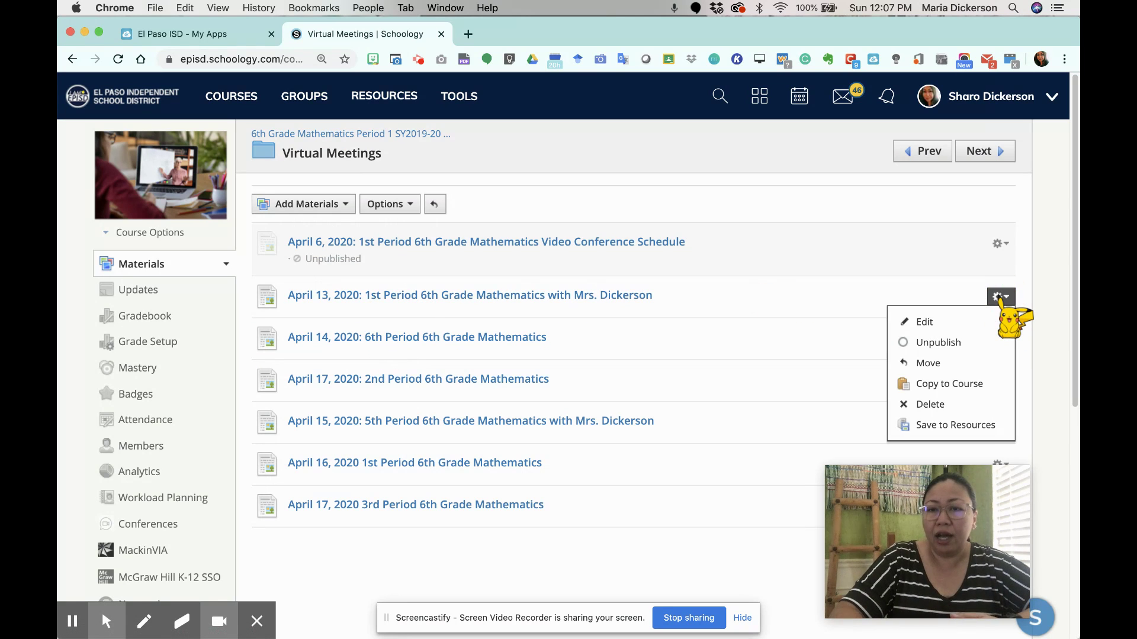
click(972, 320)
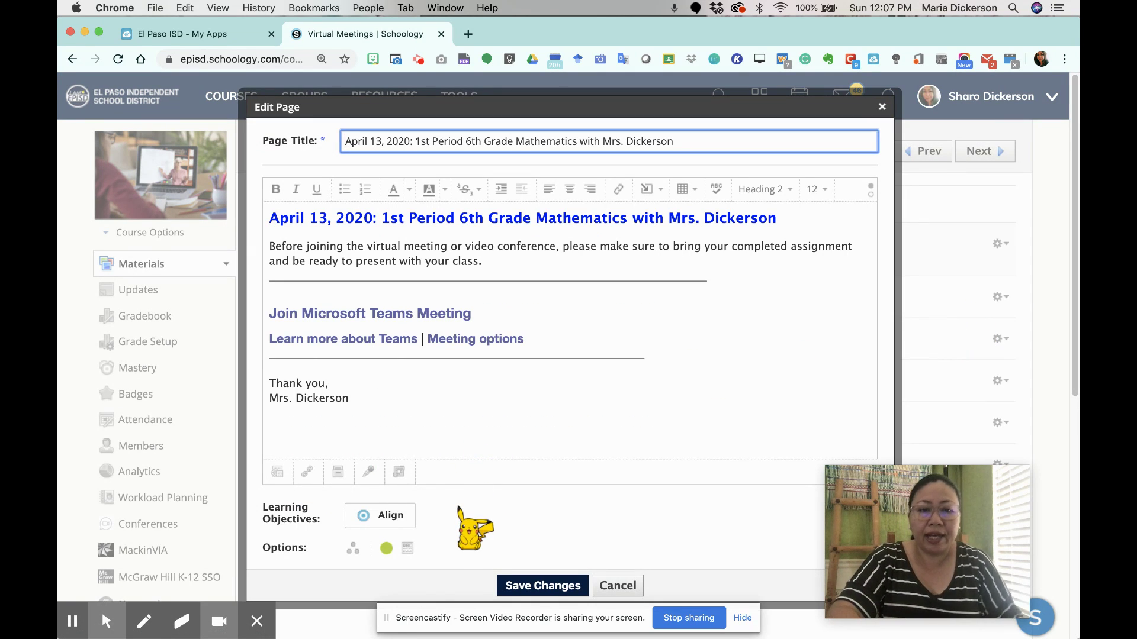
Set the April 13 page's display option to Display inline and save the changes
scroll(431, 551, up, 10)
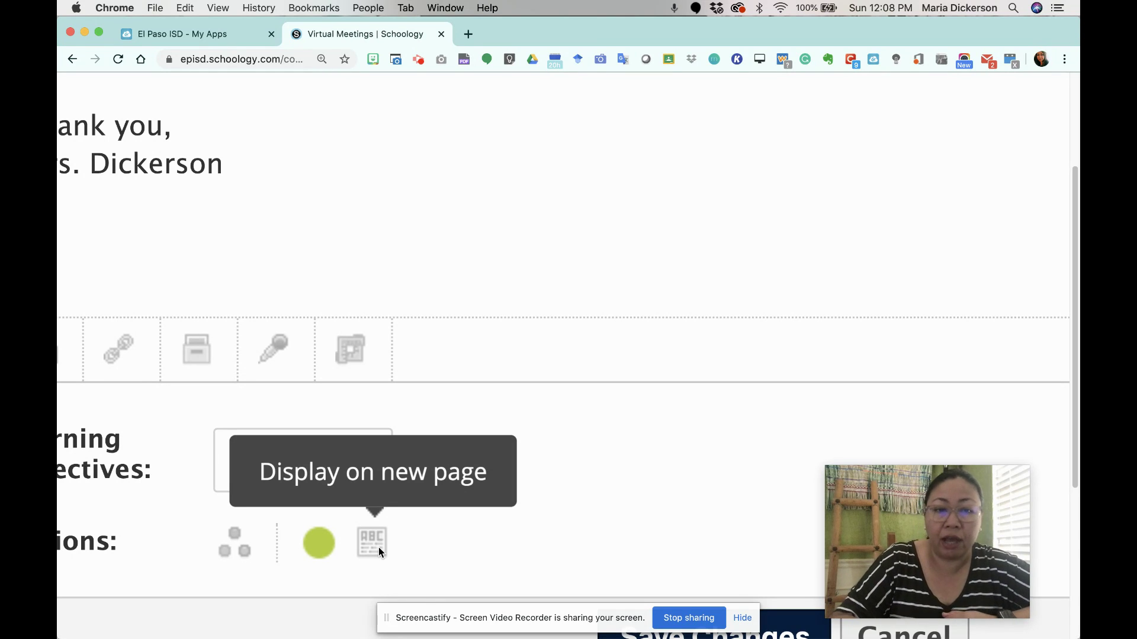
click(378, 546)
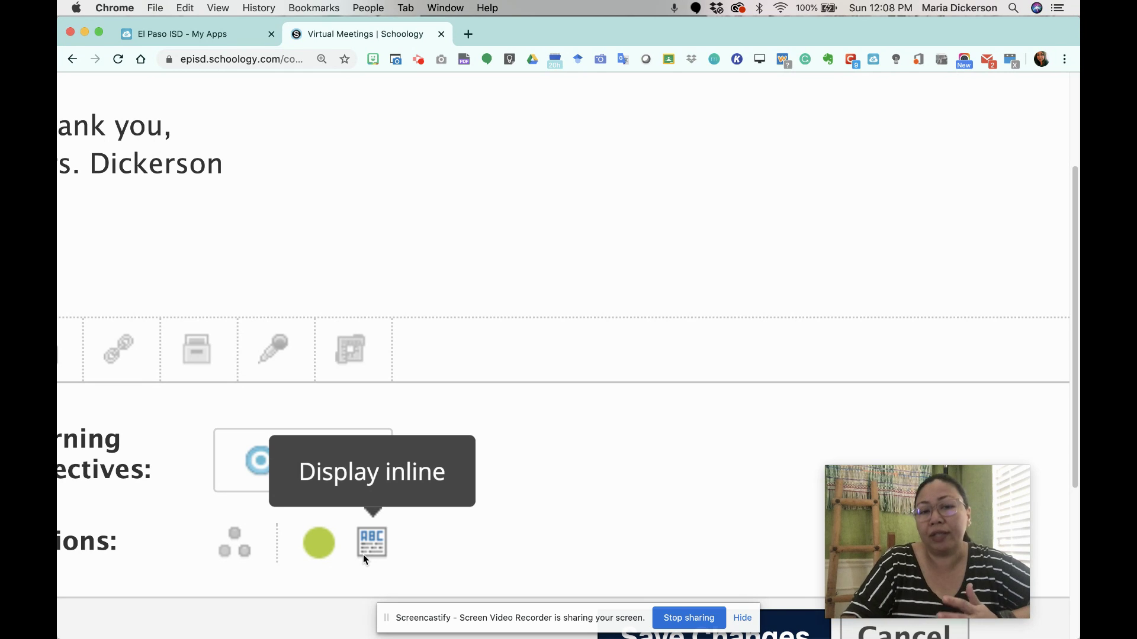
click(364, 556)
scroll(596, 540, down, 5)
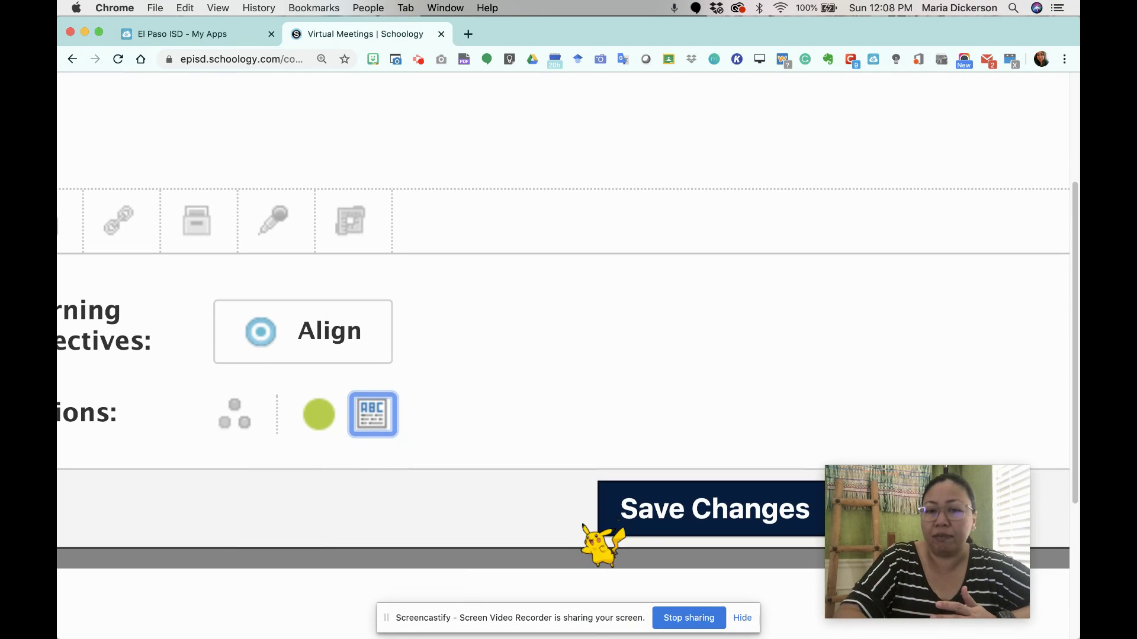
click(705, 512)
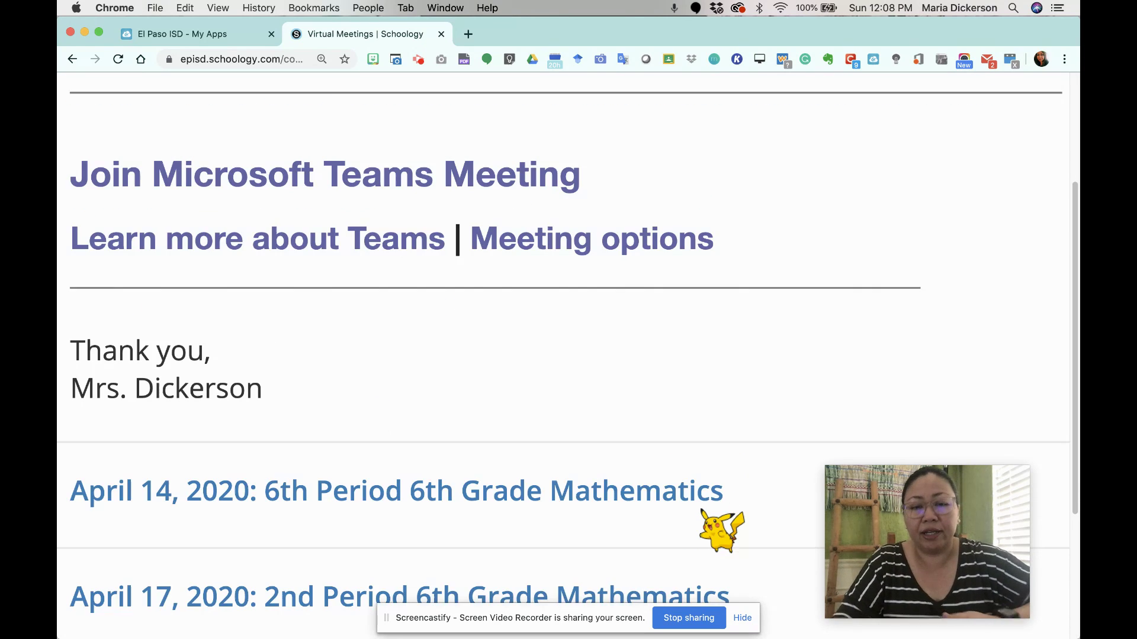
scroll(652, 527, up, 8)
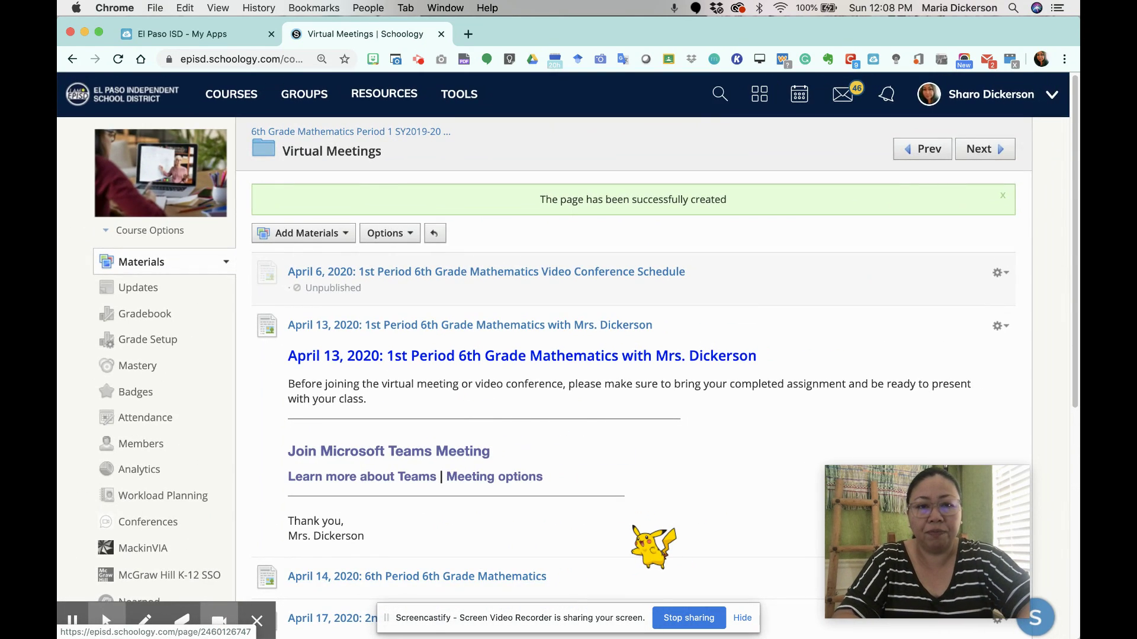
scroll(657, 545, down, 5)
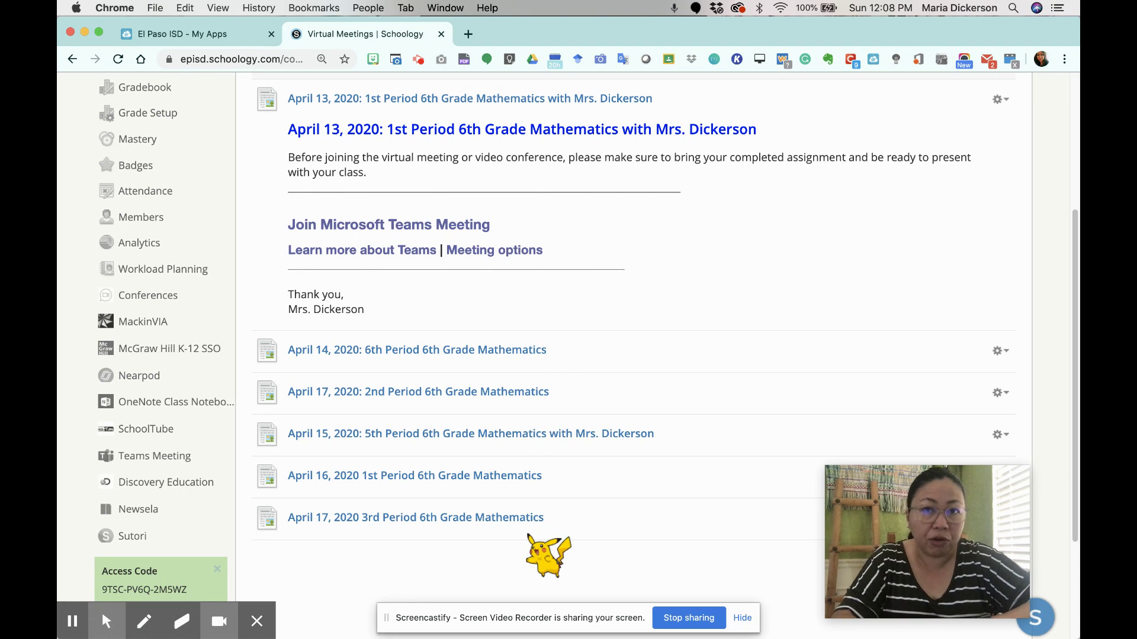
scroll(528, 534, down, 1)
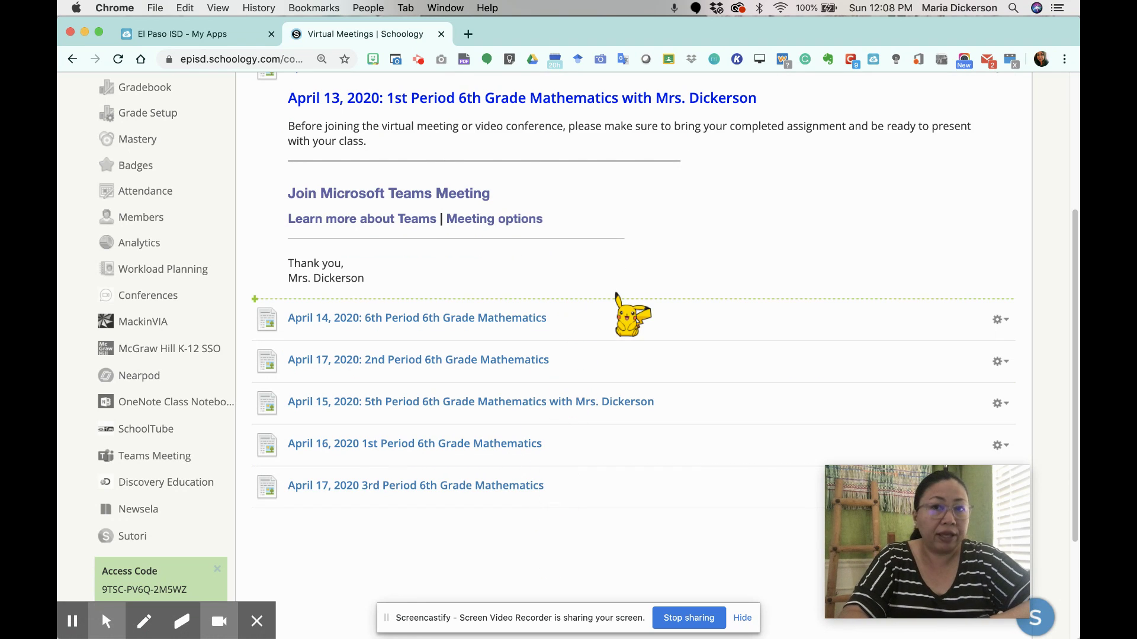
scroll(616, 297, up, 5)
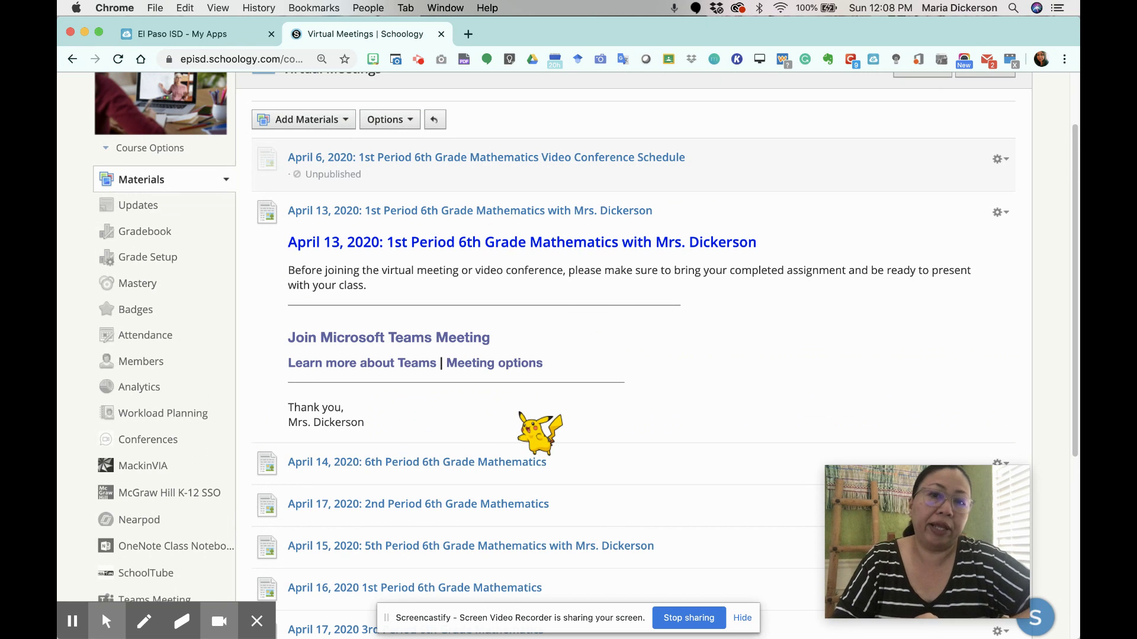
scroll(520, 414, down, 6)
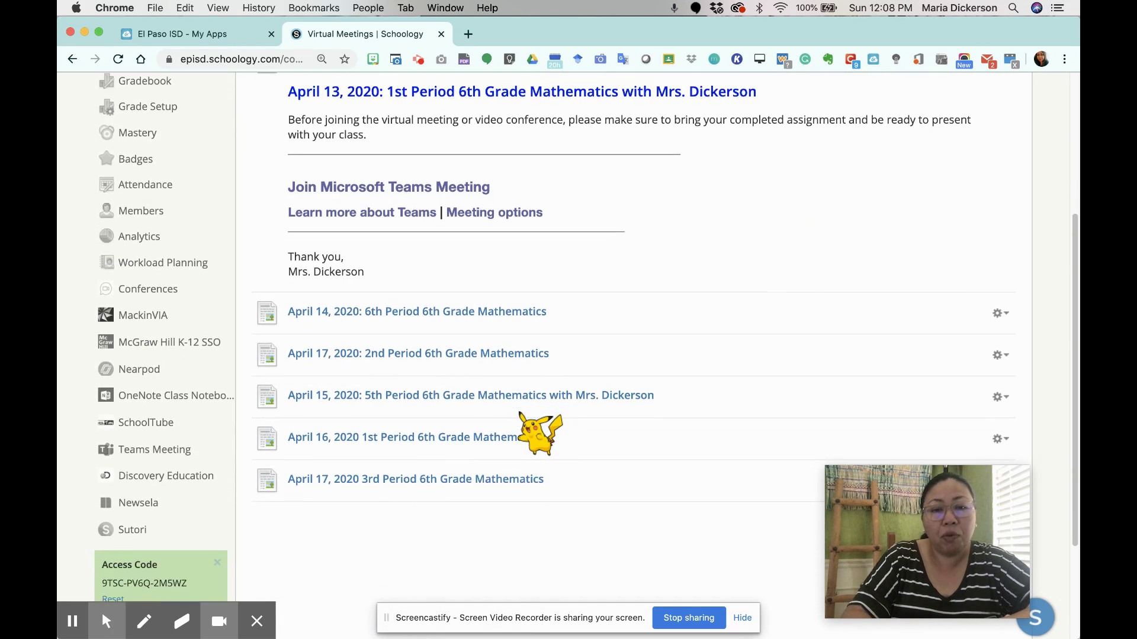
scroll(520, 415, up, 7)
scroll(539, 434, down, 2)
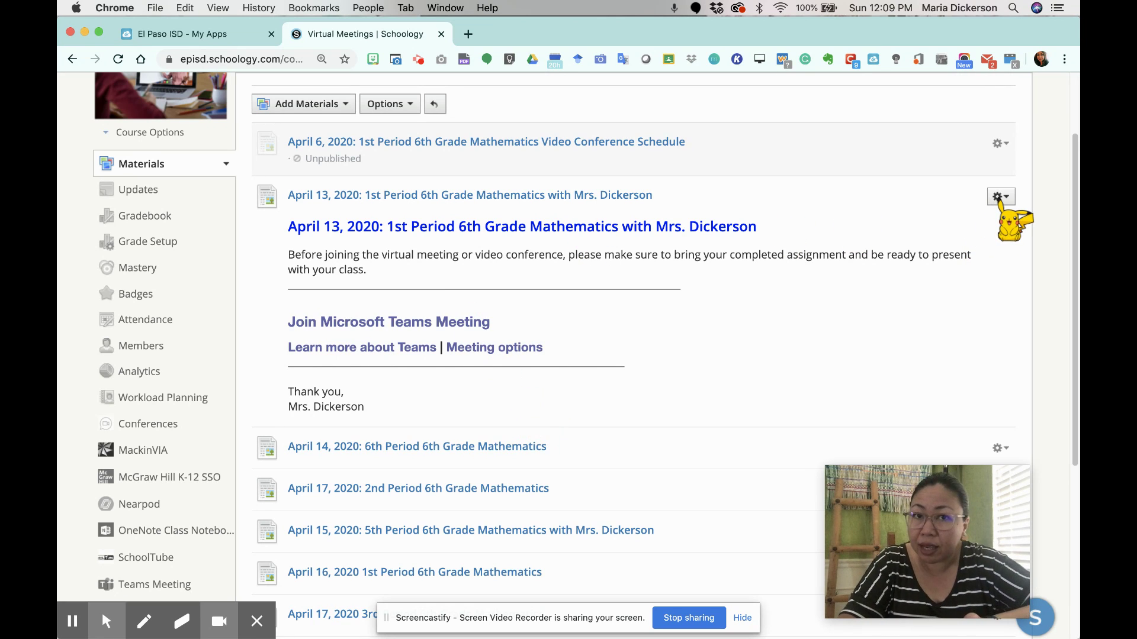
Edit the page, changing 13 to 15 in both the Page Title and the heading, and save
click(998, 198)
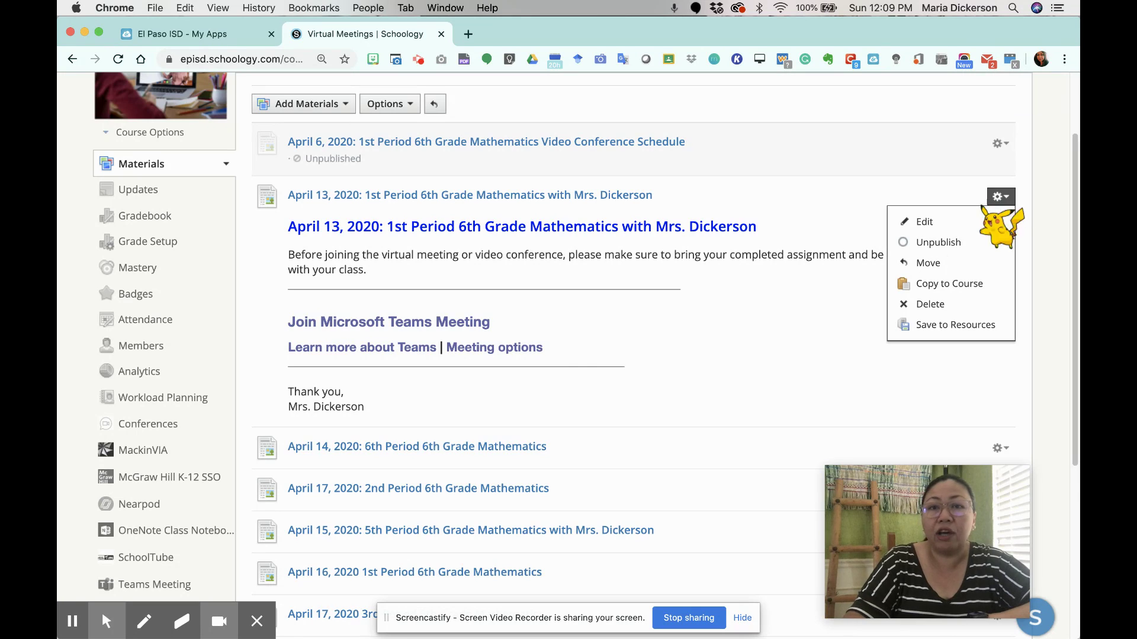
click(933, 221)
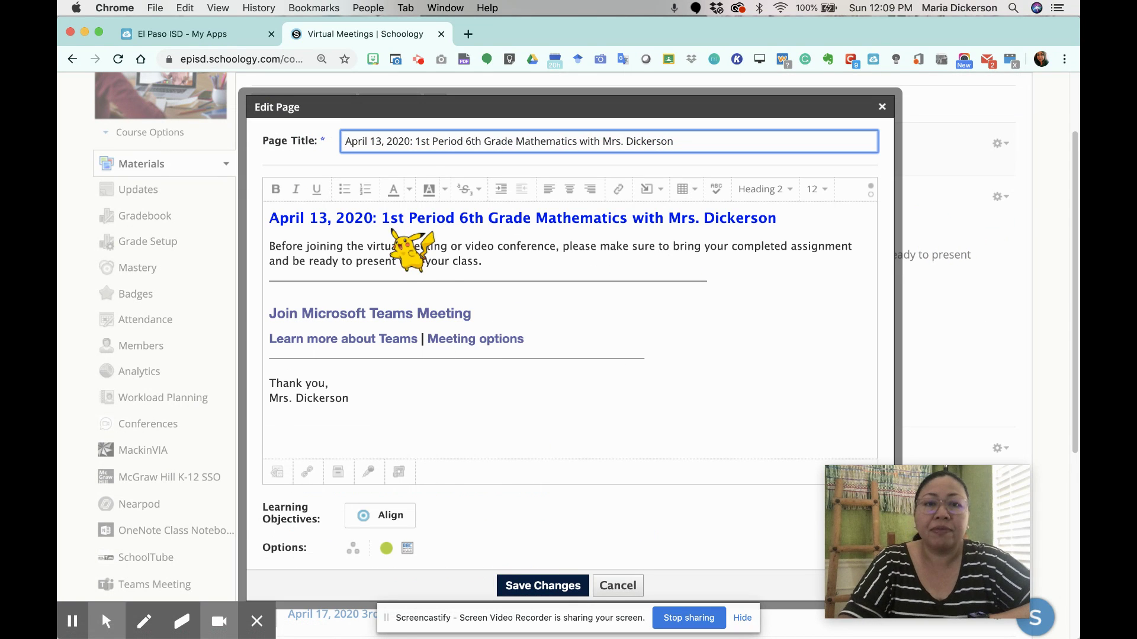
click(382, 142)
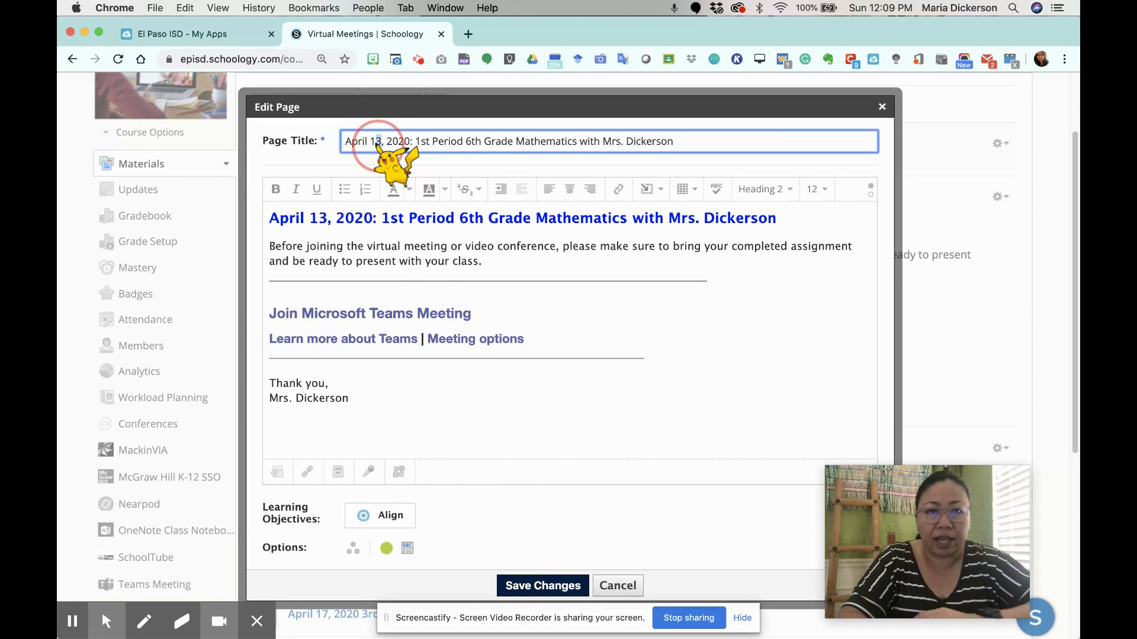
key(BackSpace)
text(5)
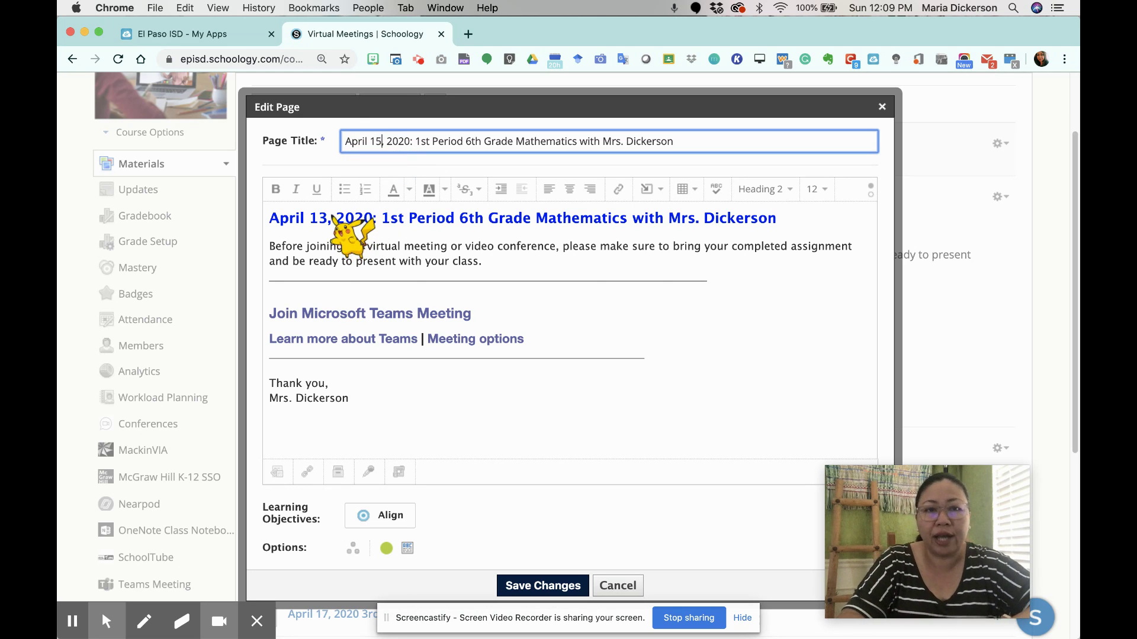
drag(329, 219, 320, 221)
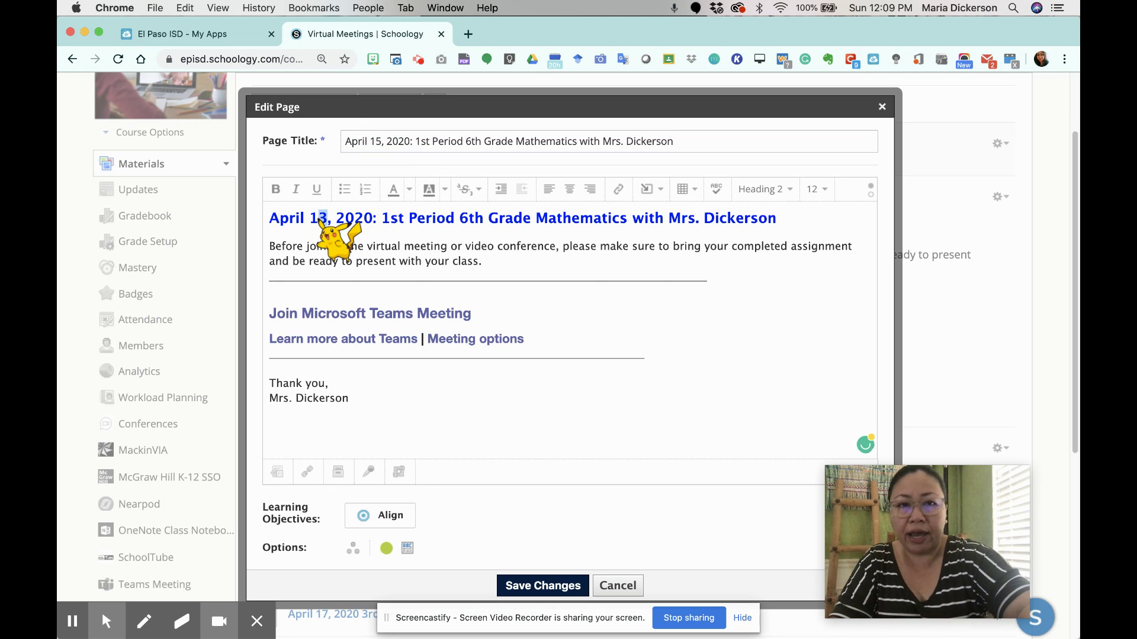
text(5)
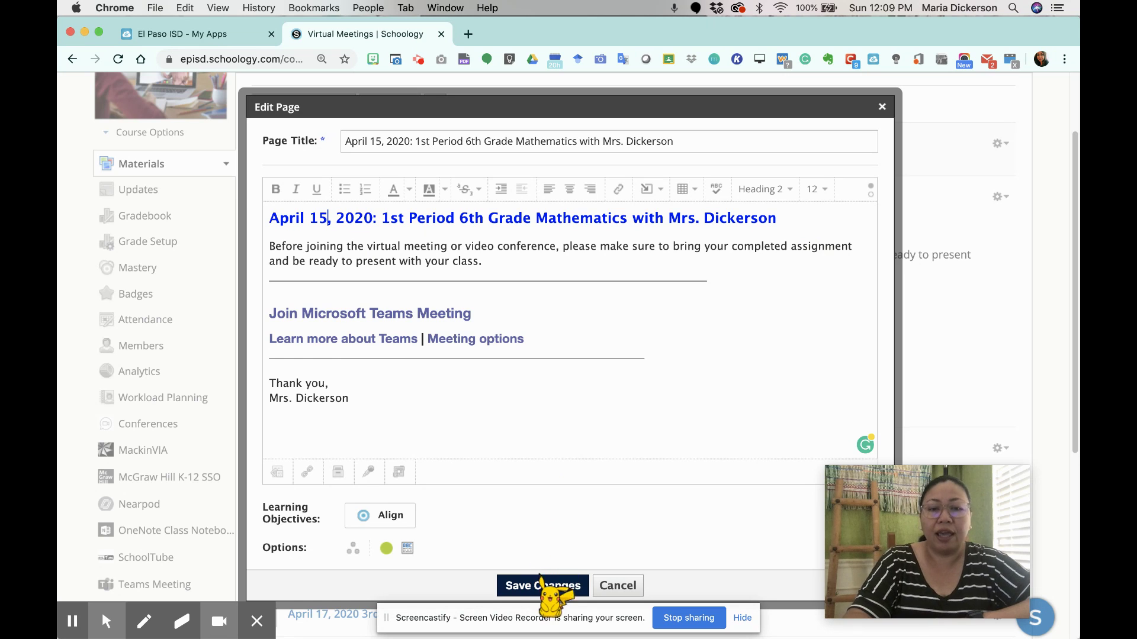
click(542, 587)
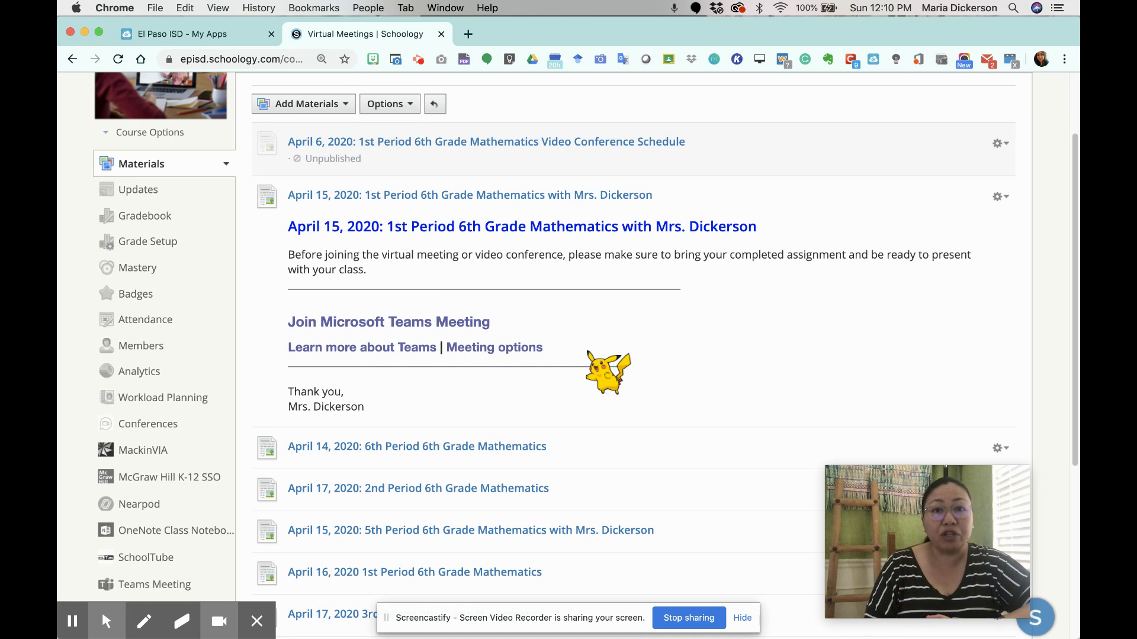
click(153, 164)
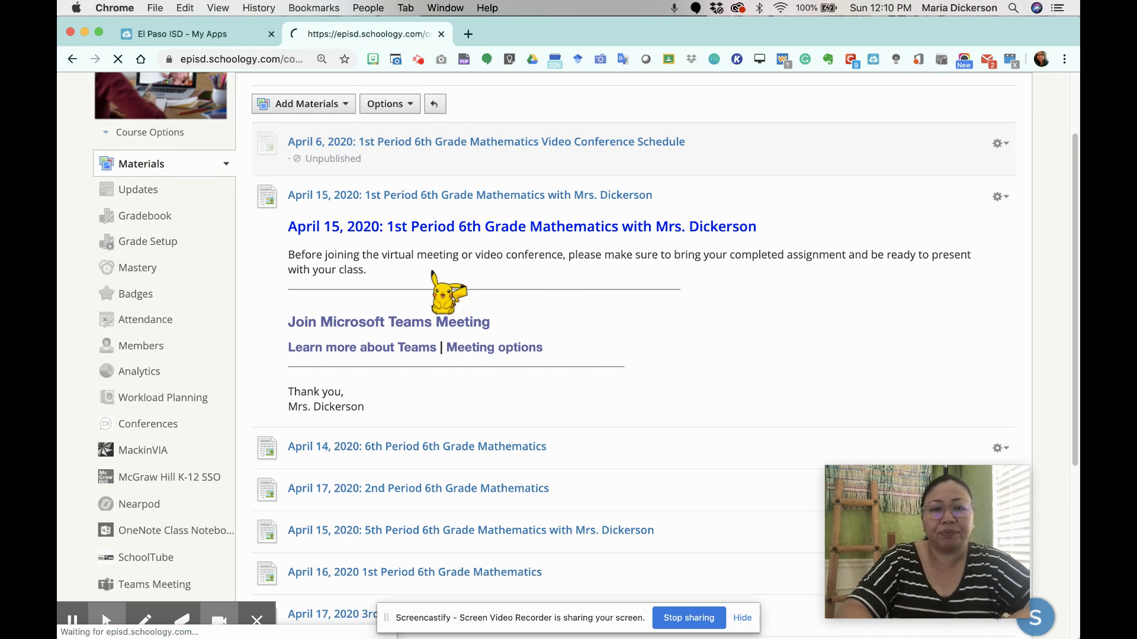
scroll(636, 494, down, 5)
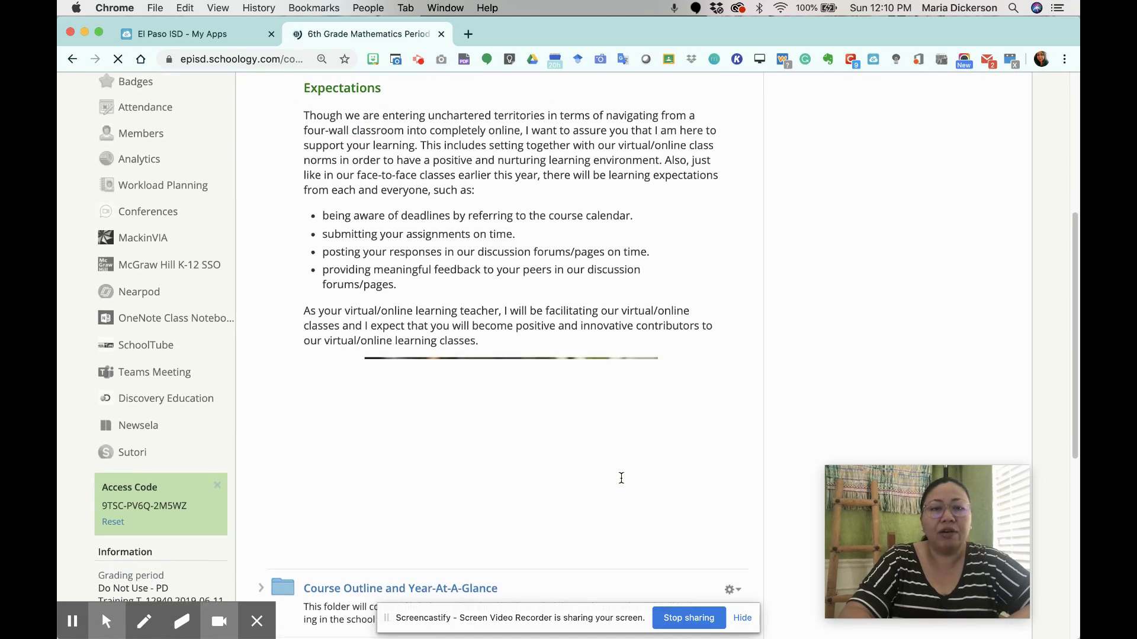
scroll(639, 497, down, 6)
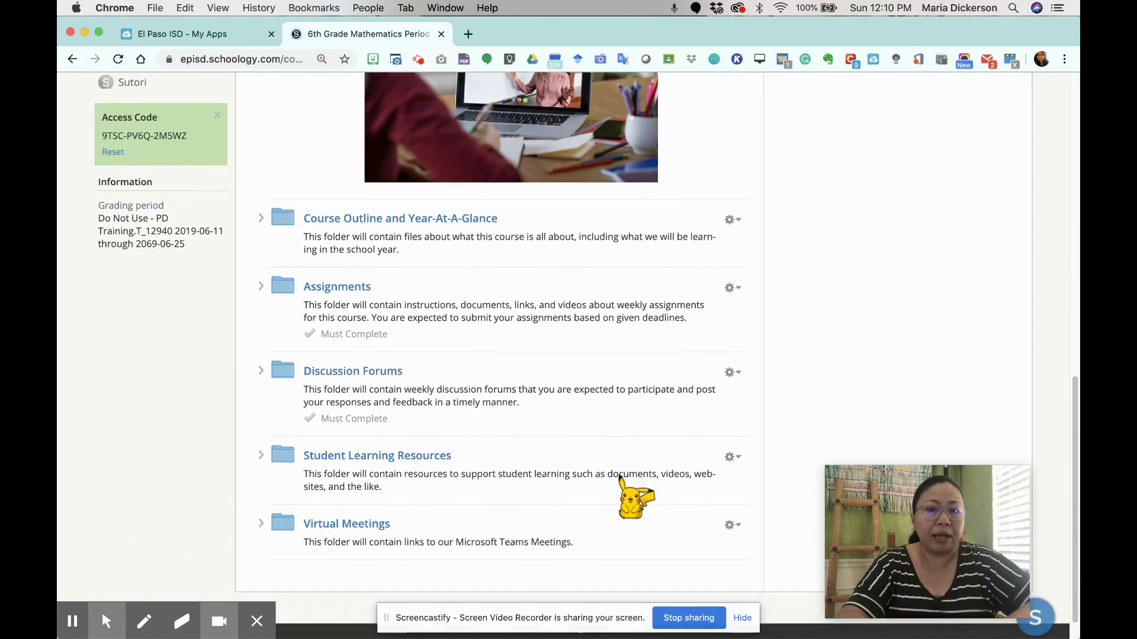
click(378, 493)
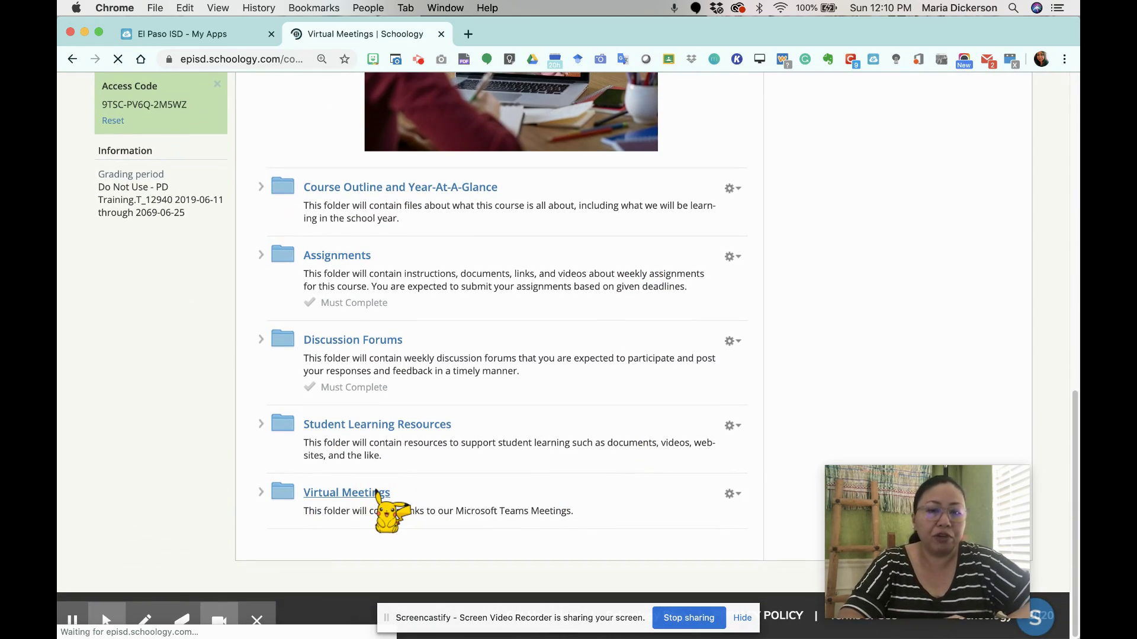
scroll(592, 518, down, 2)
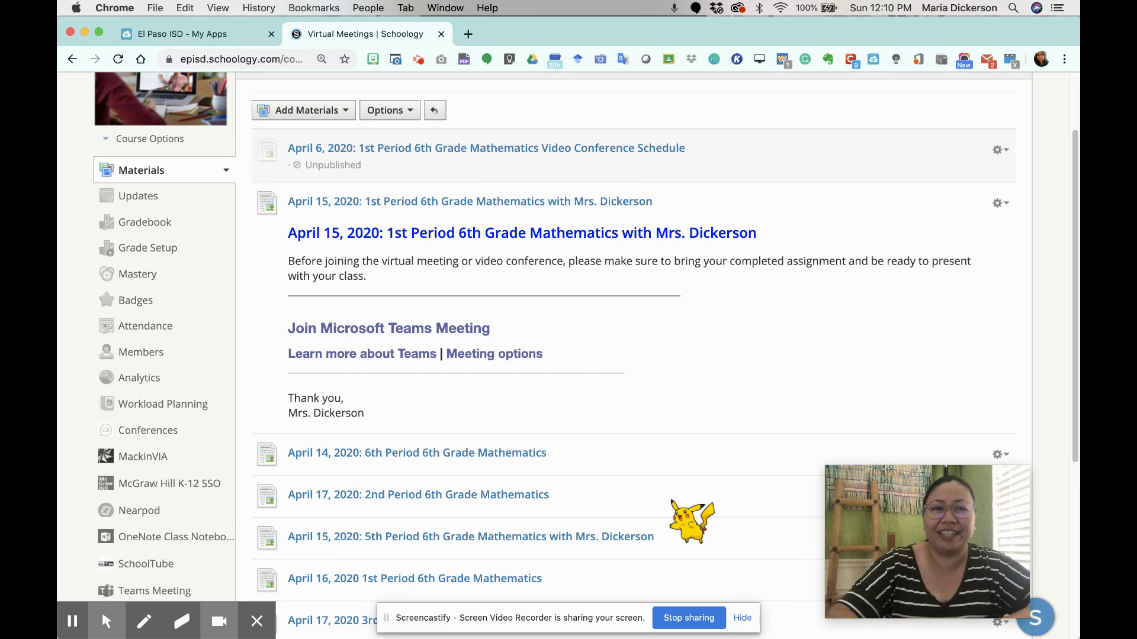
click(395, 59)
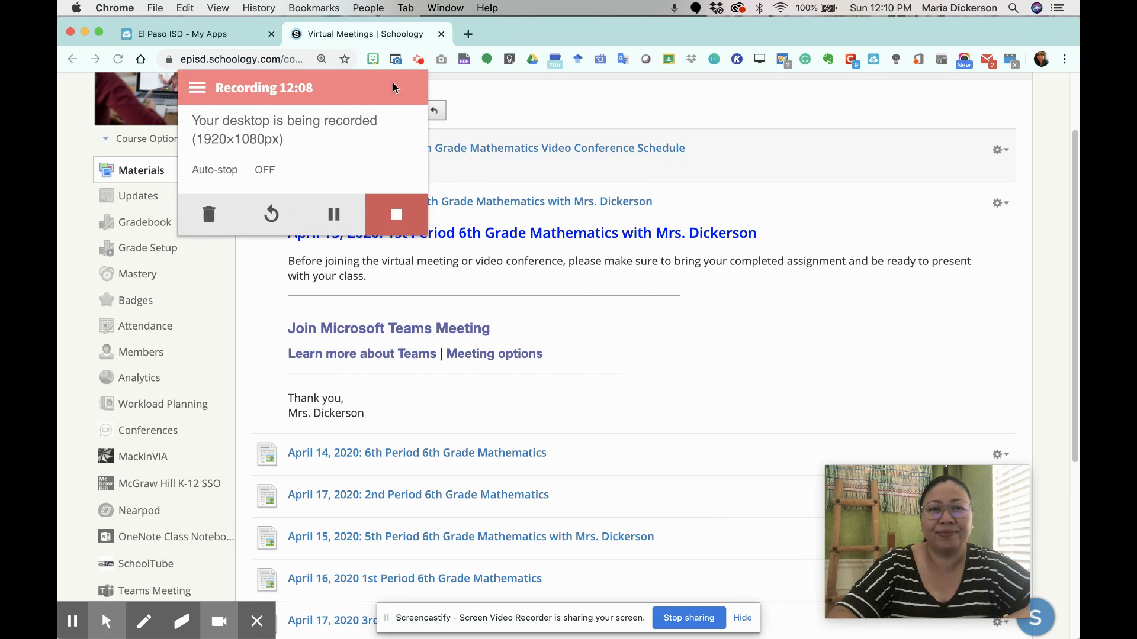